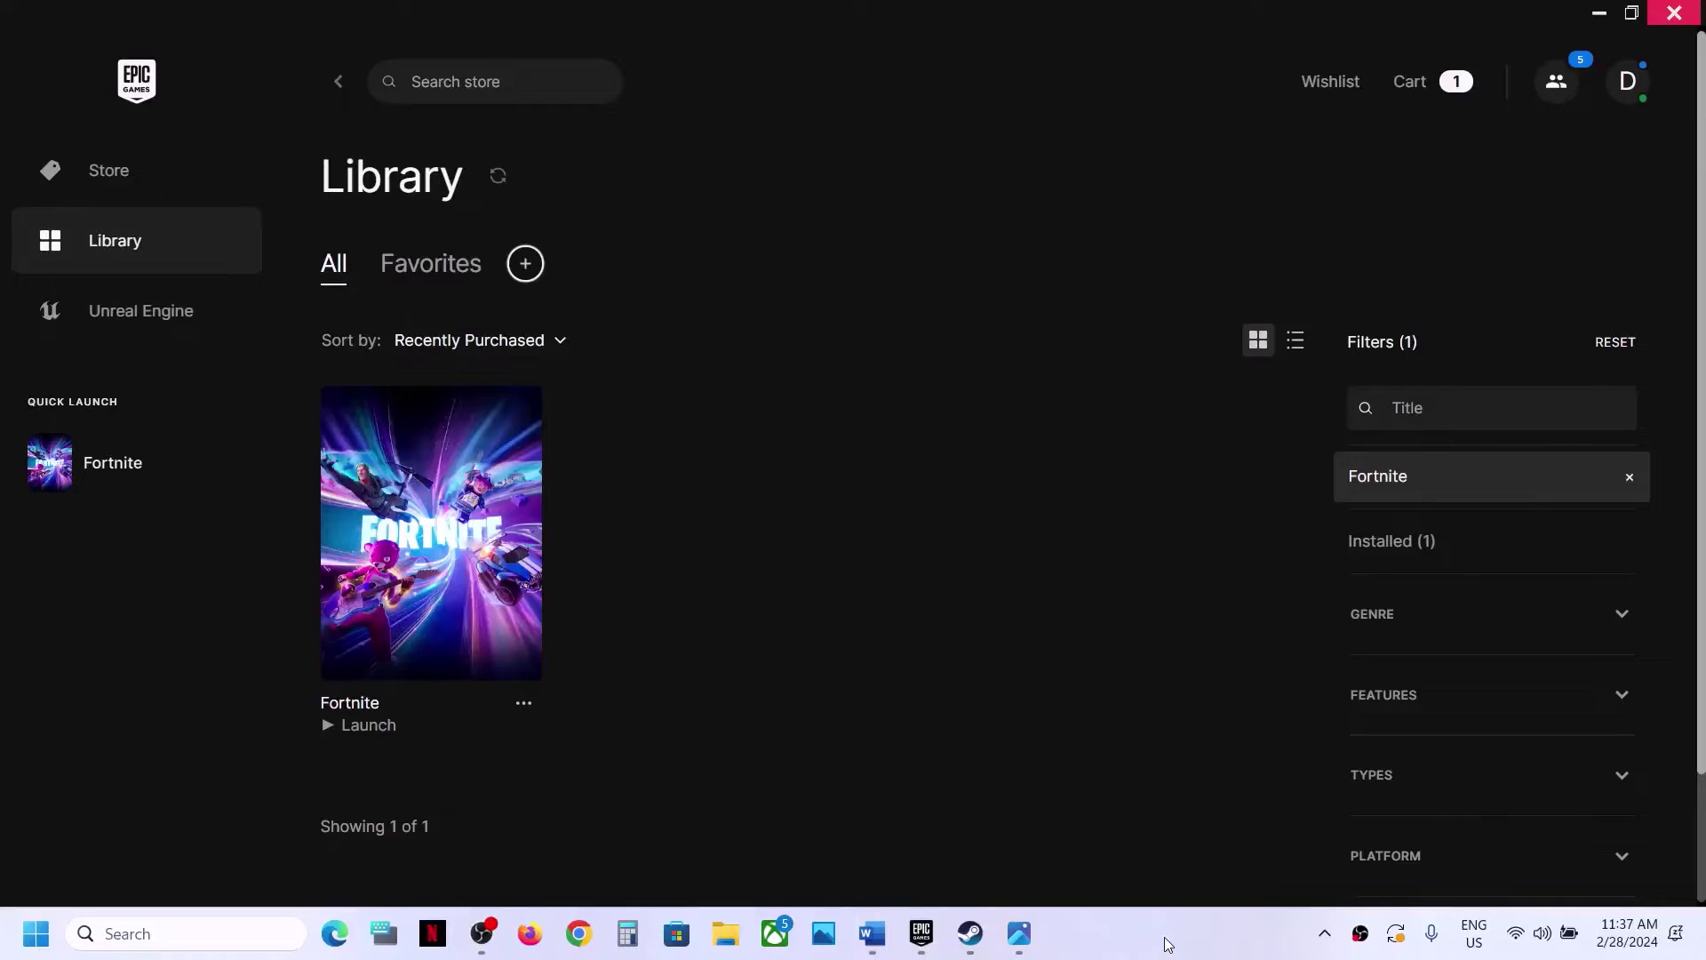
Step: Glance at the Fortnite error screenshot, then bring the Word step notes forward
left_click(1020, 933)
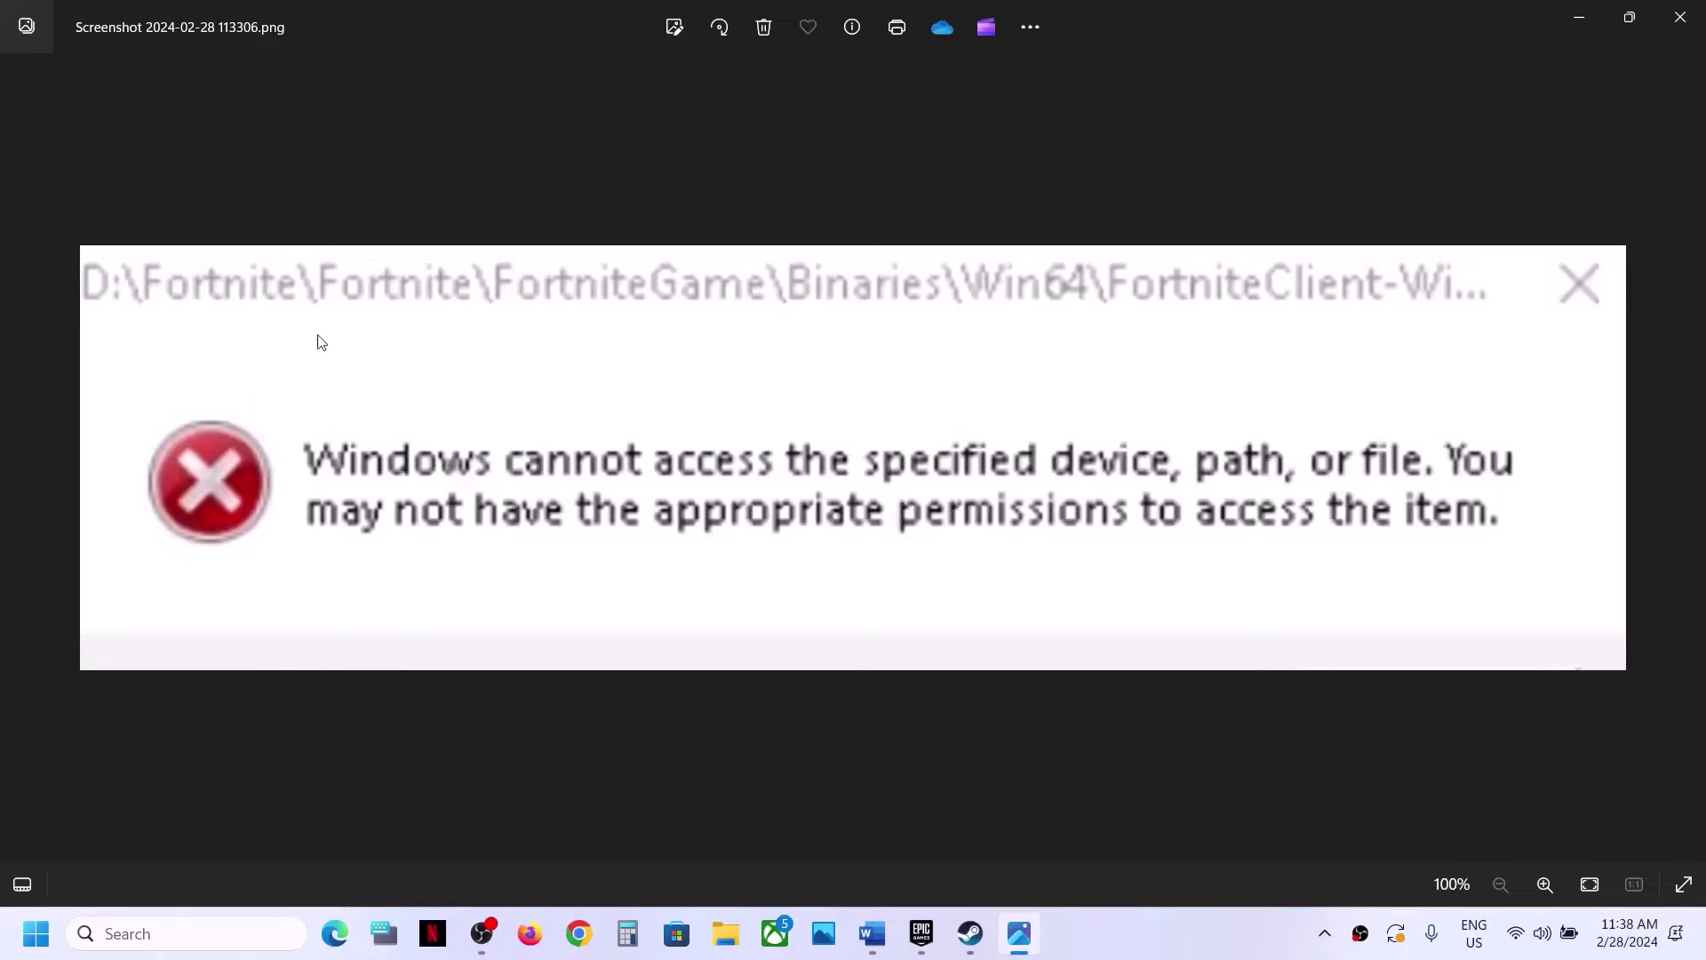
left_click(1569, 21)
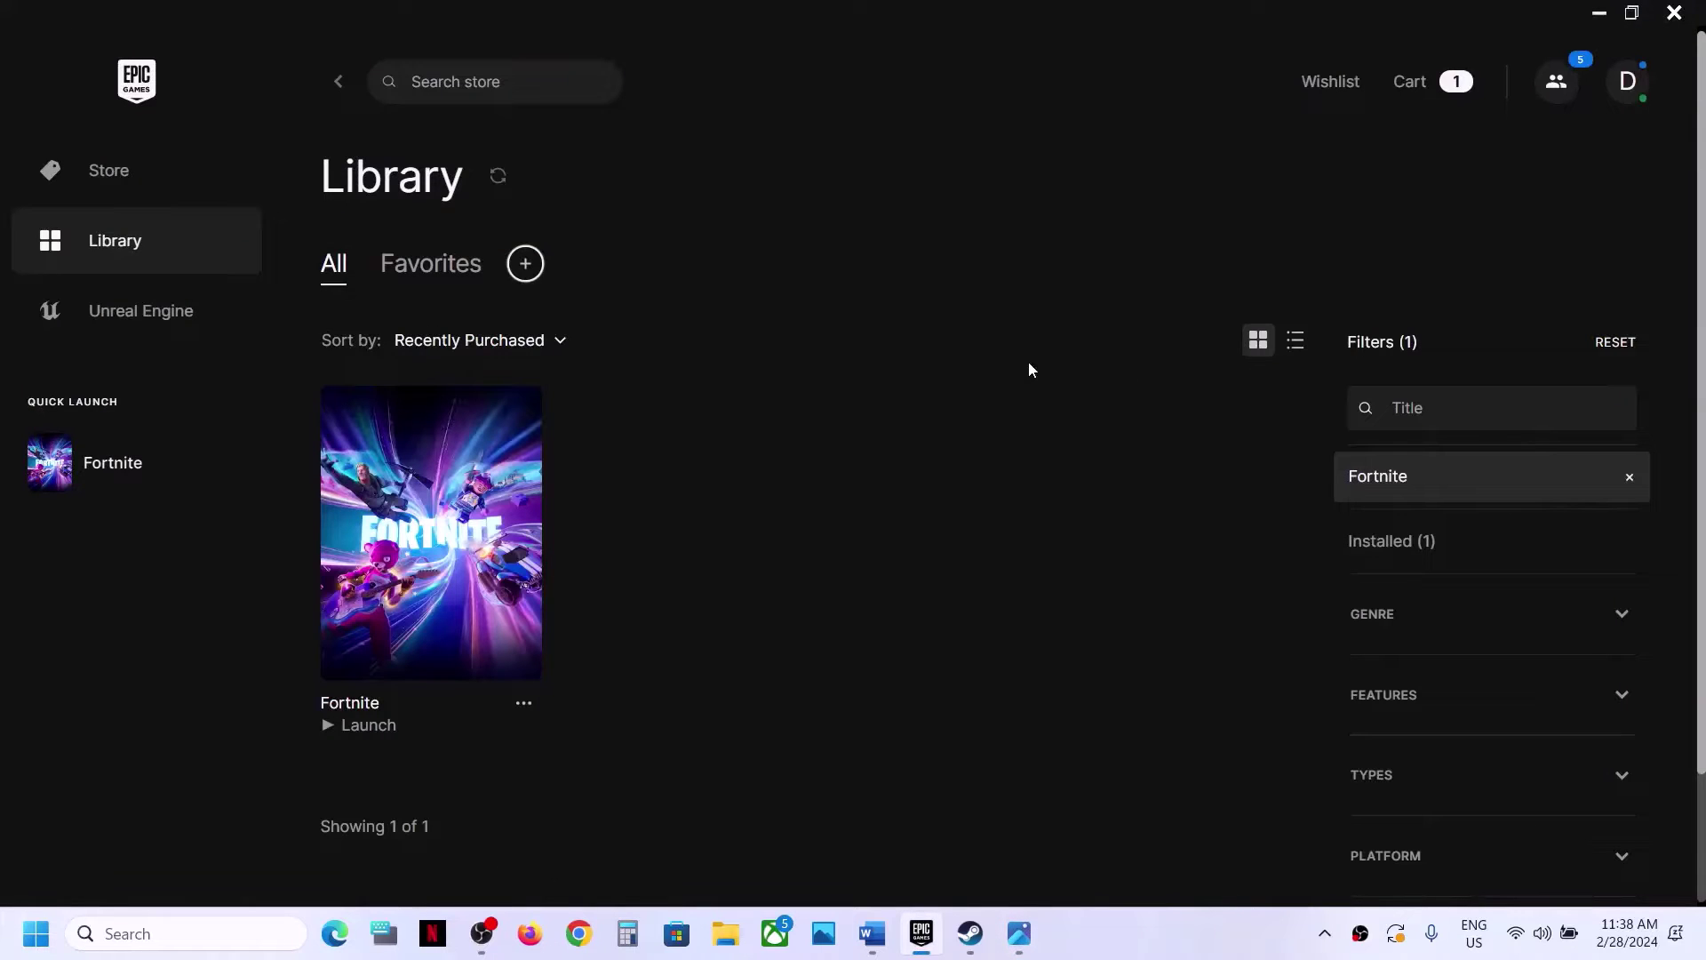
left_click(872, 933)
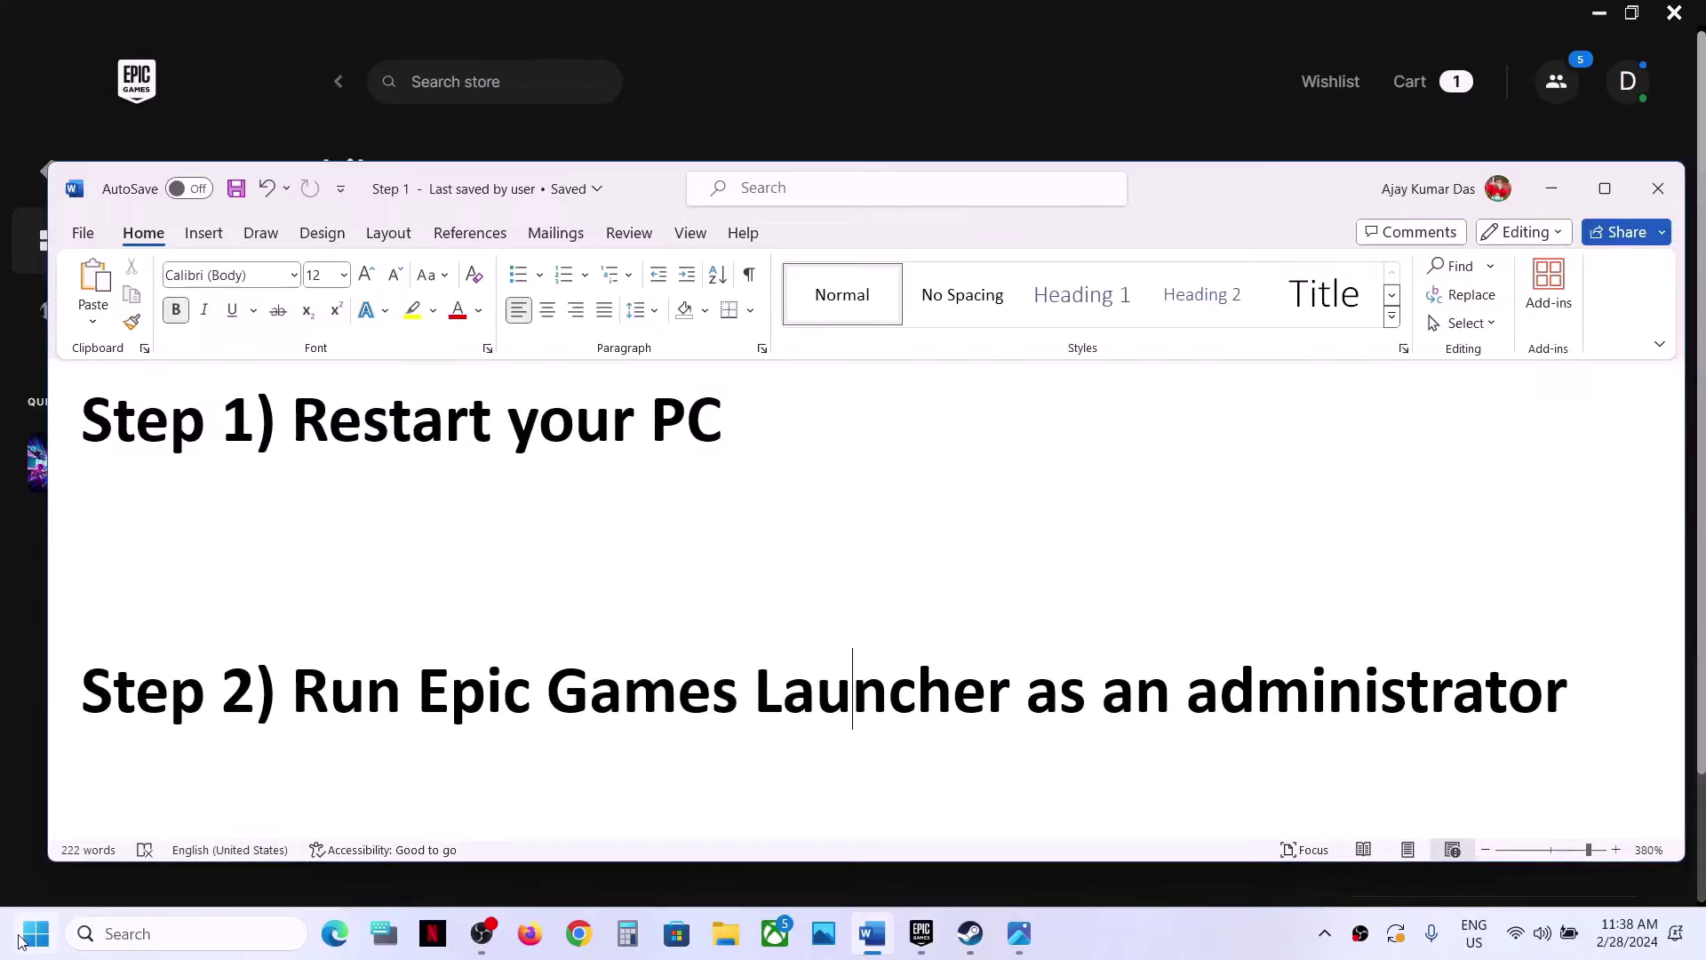
Step: Check the Start menu's Restart option, highlight Step 2 in the notes, and minimize Word
key("super")
left_click(644, 873)
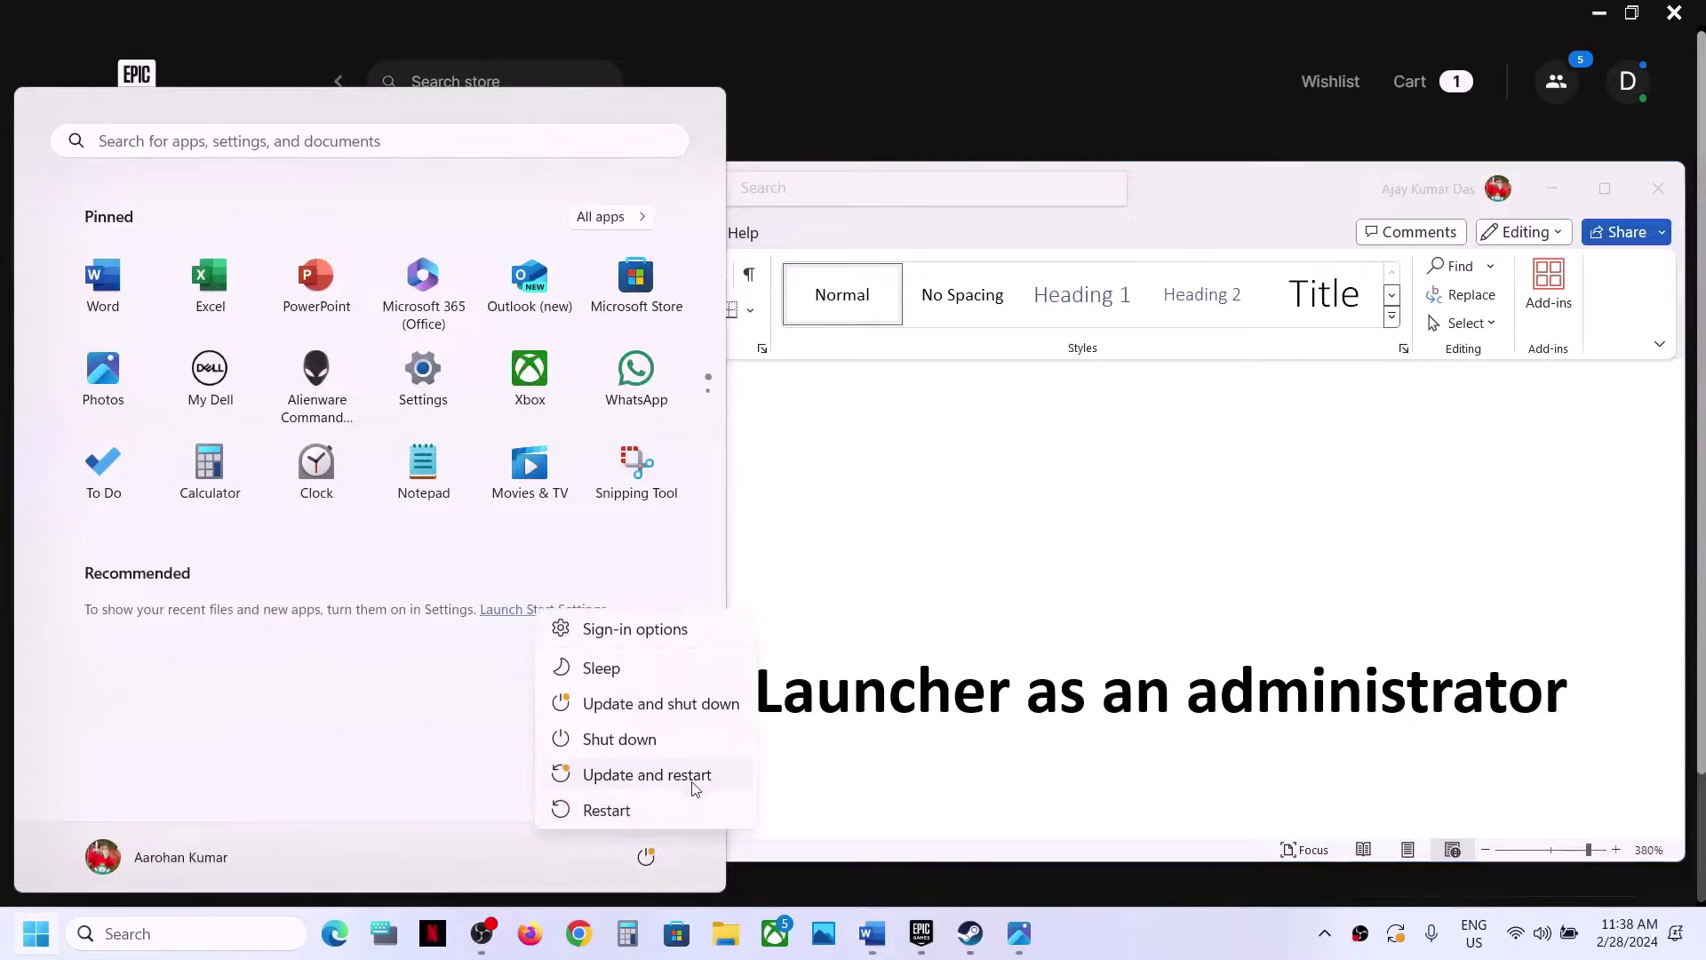
left_click(845, 776)
left_click(846, 775)
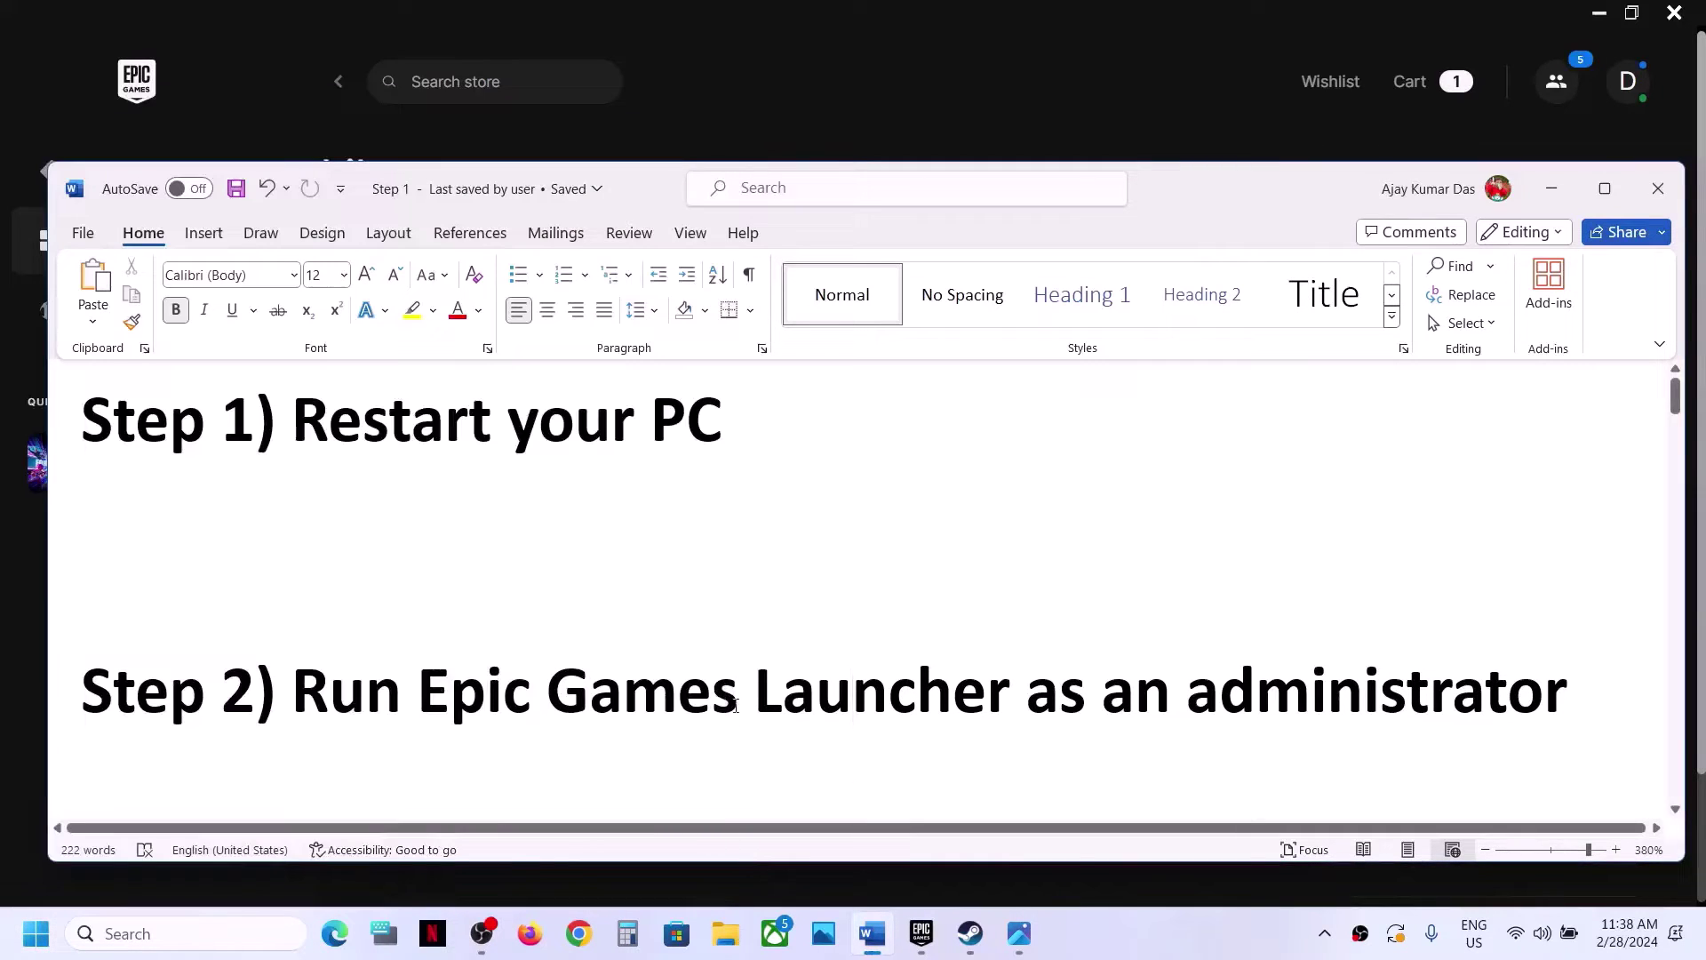
left_click_drag(299, 698, 97, 569)
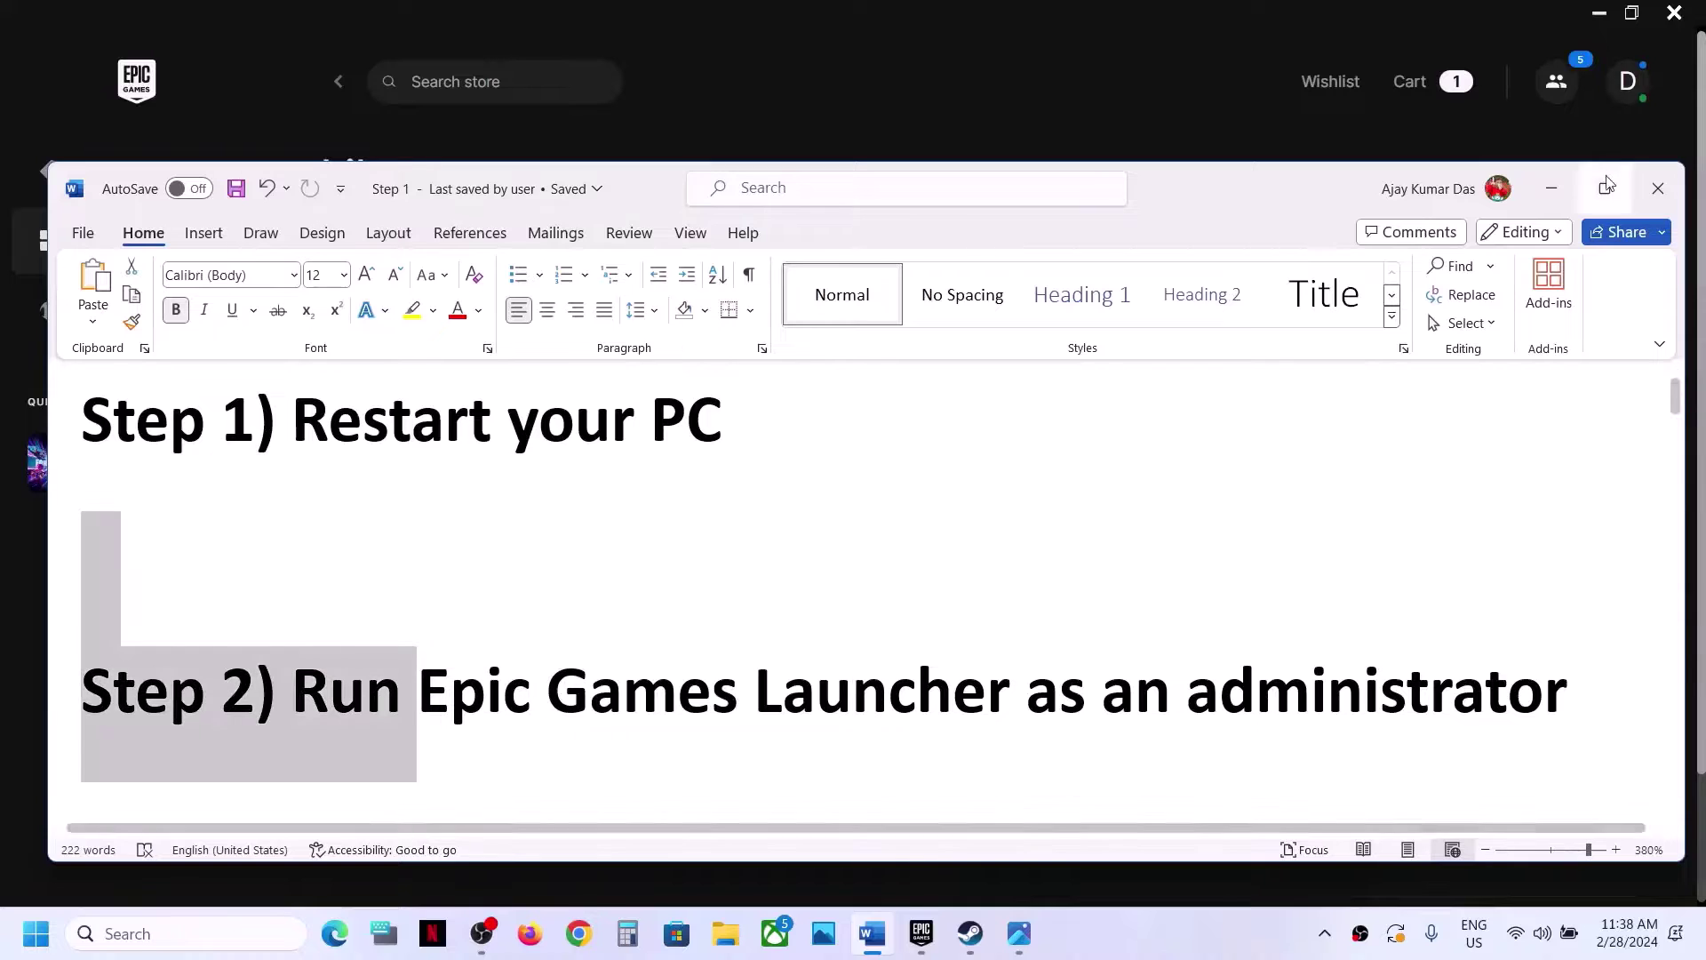
left_click(1557, 187)
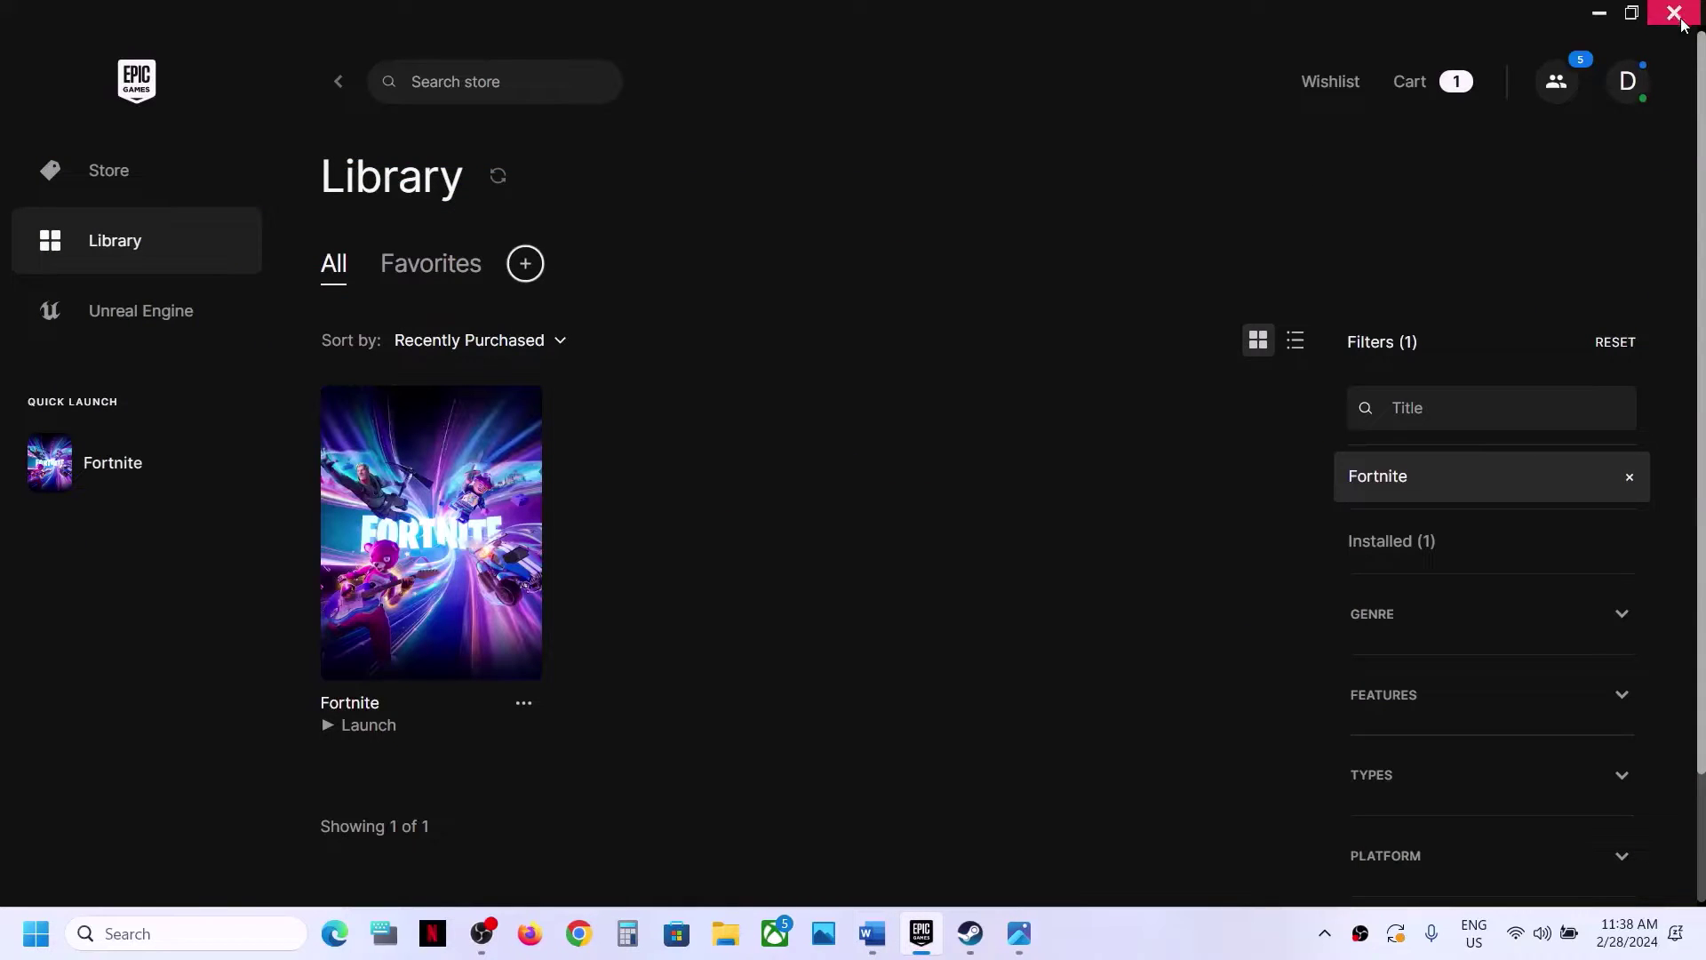
Step: Check Epic in the tray, then search 'epic' and open the launcher shortcut's file location
left_click(1324, 933)
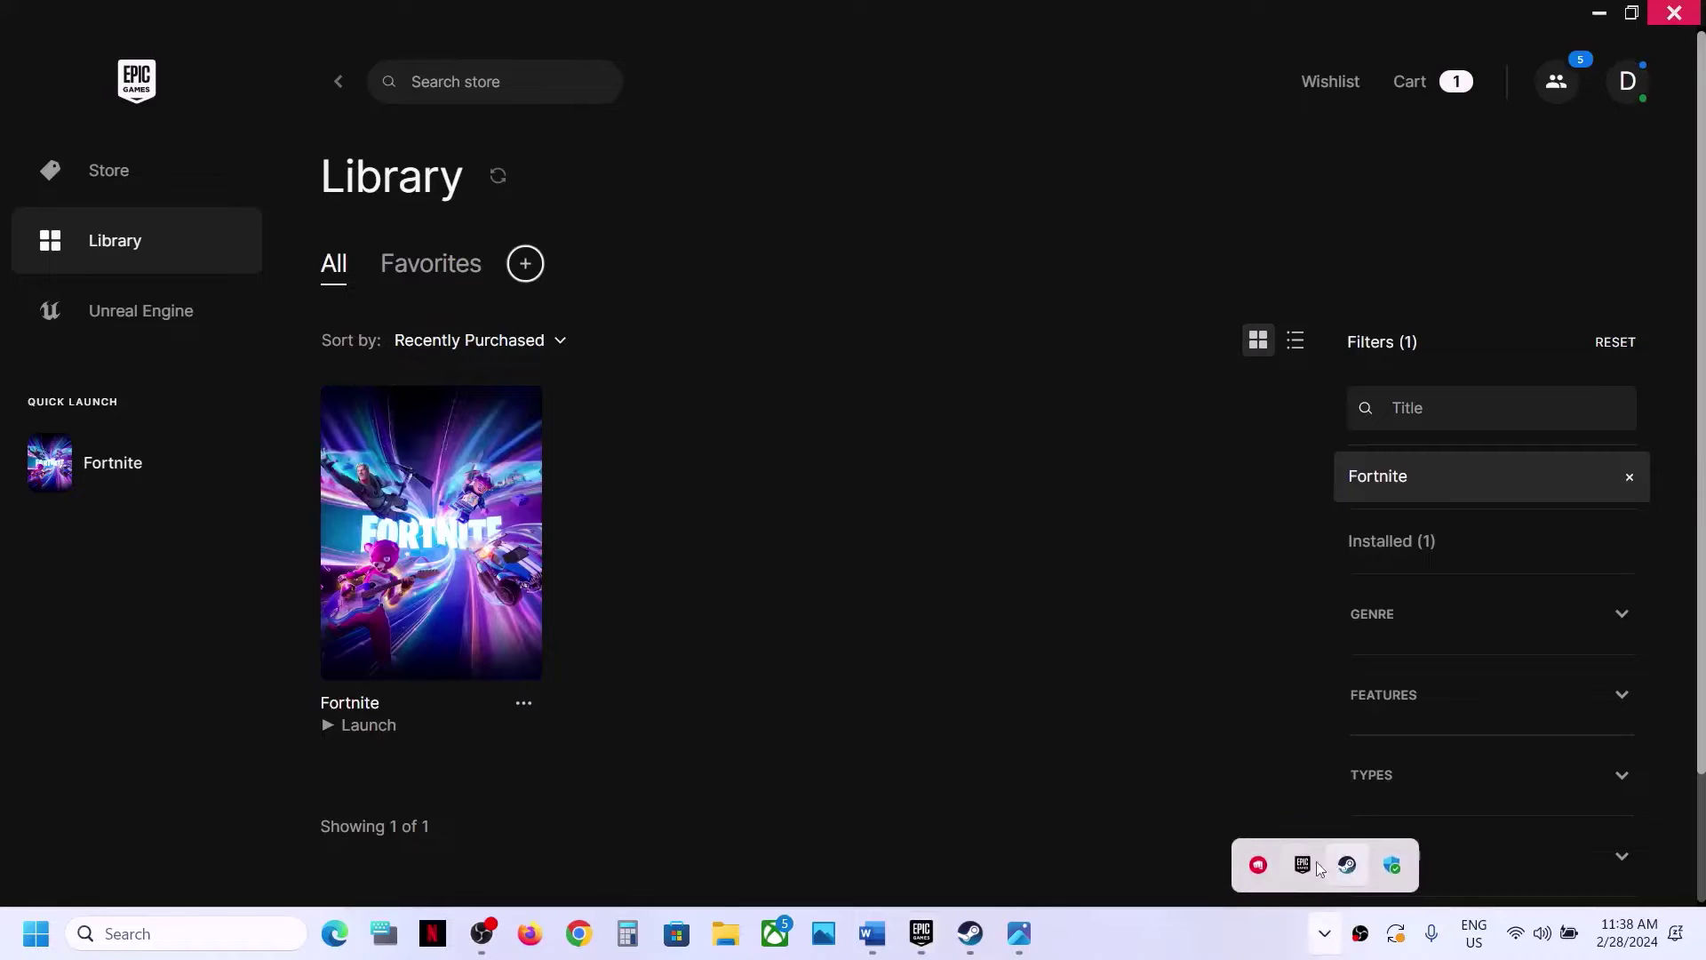
right_click(1304, 871)
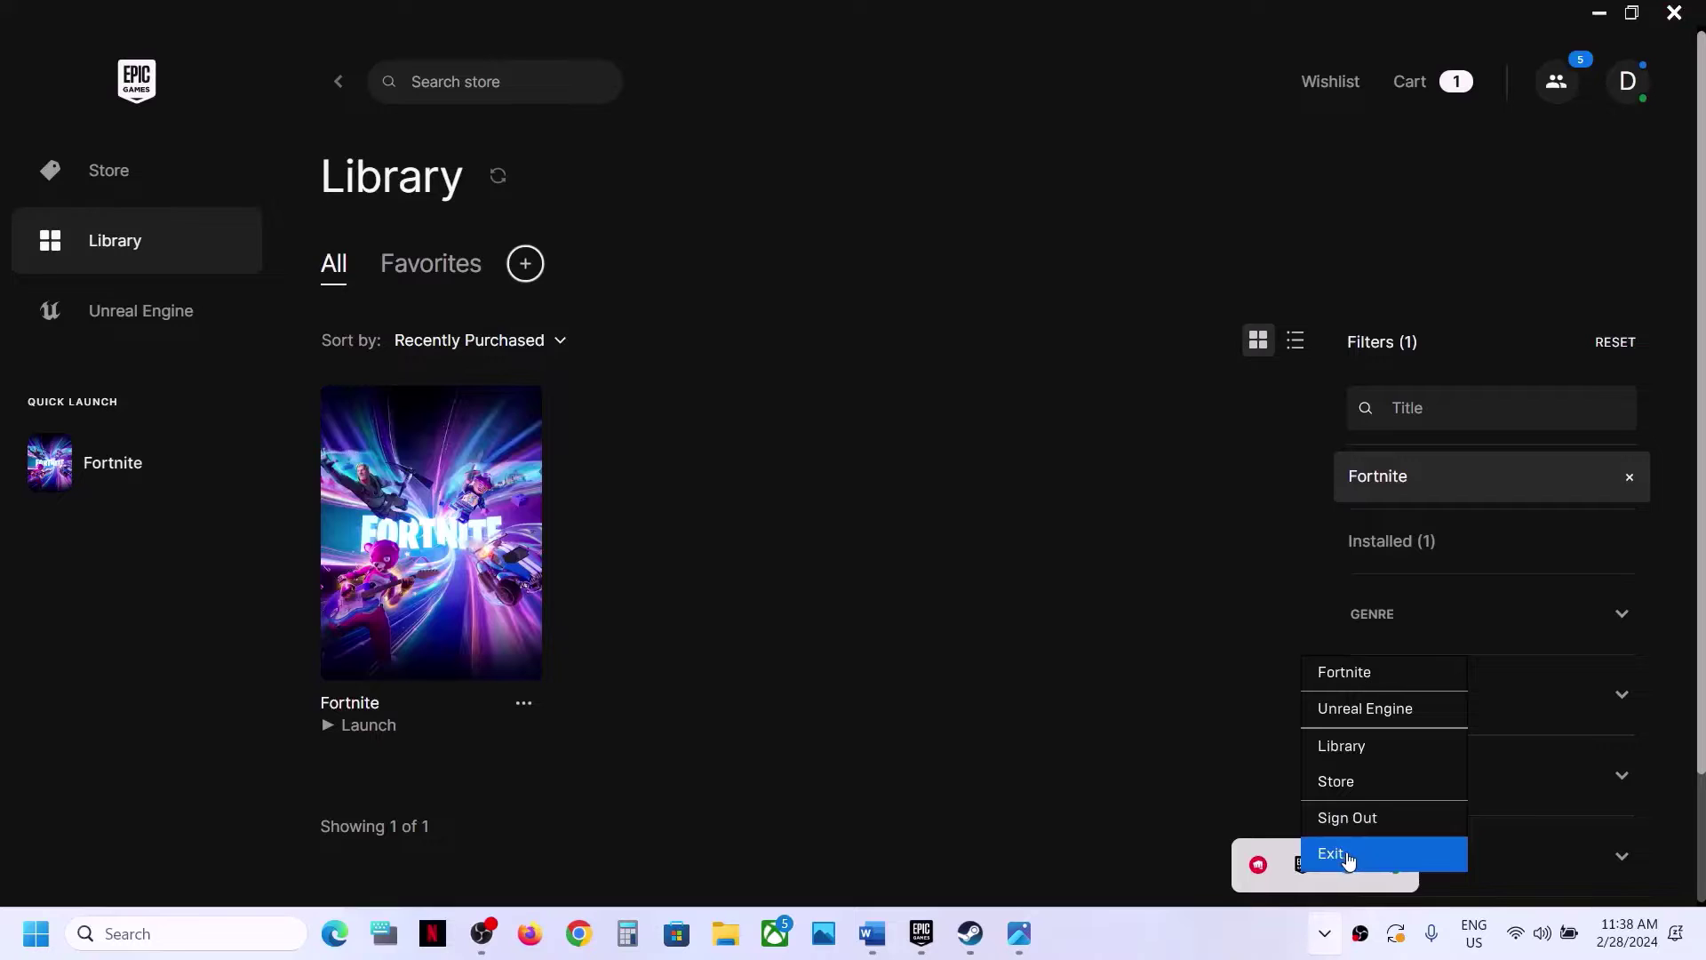
left_click(190, 931)
type("epic")
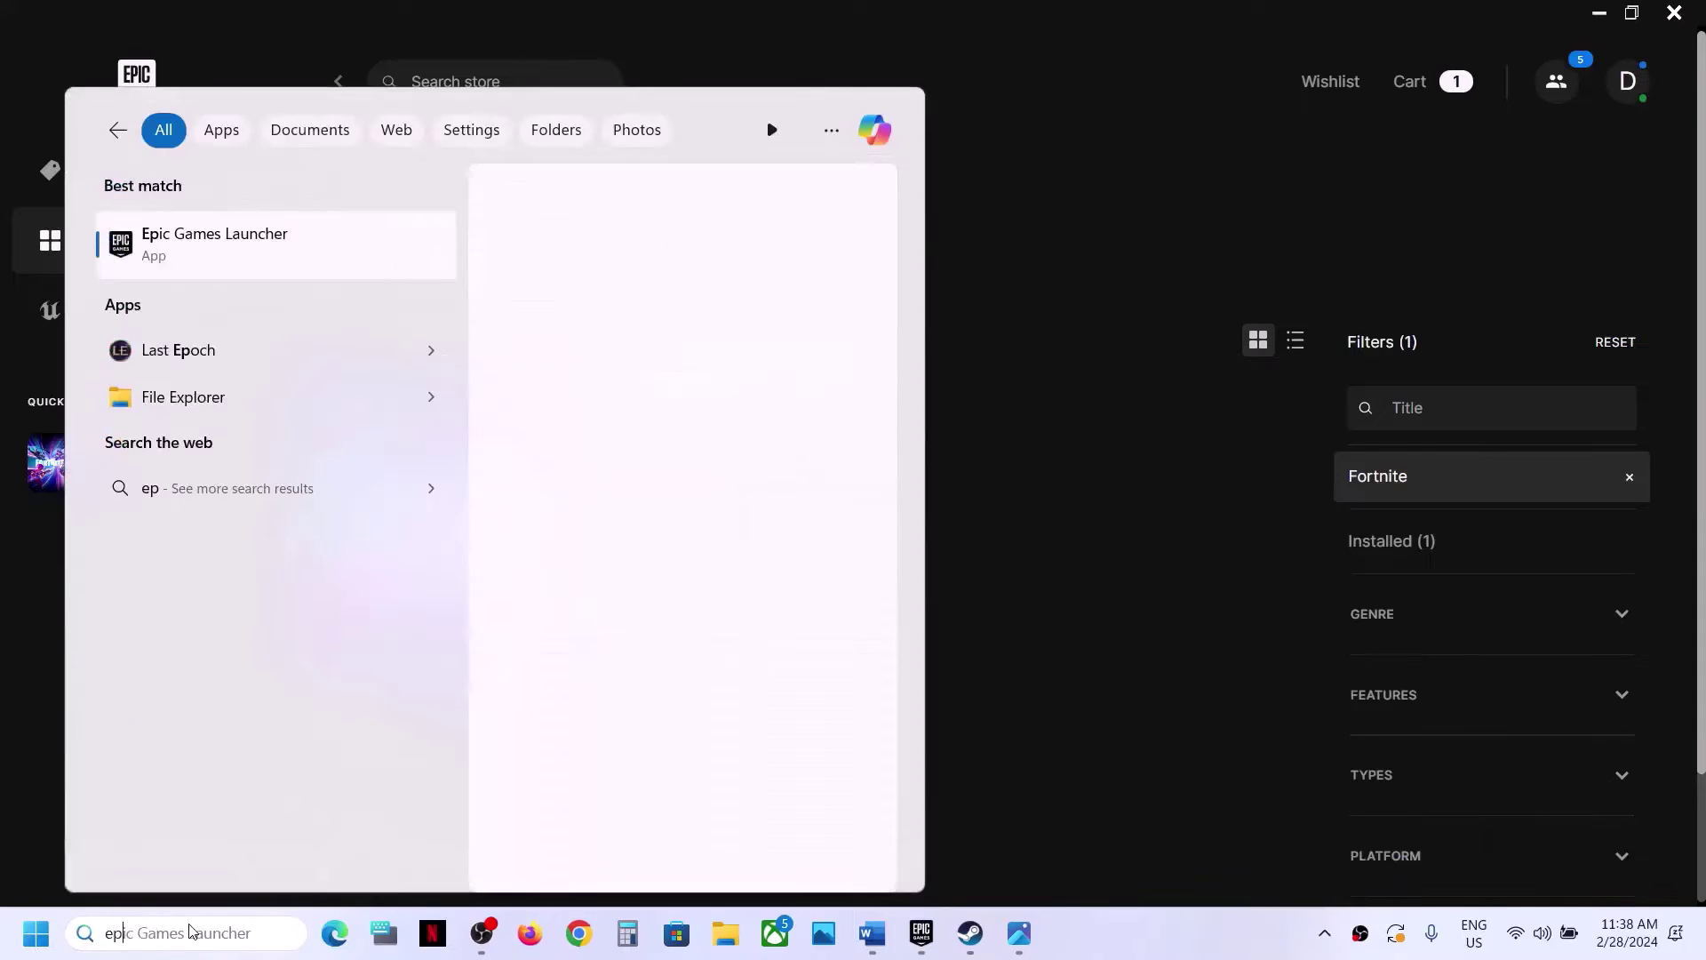
right_click(288, 244)
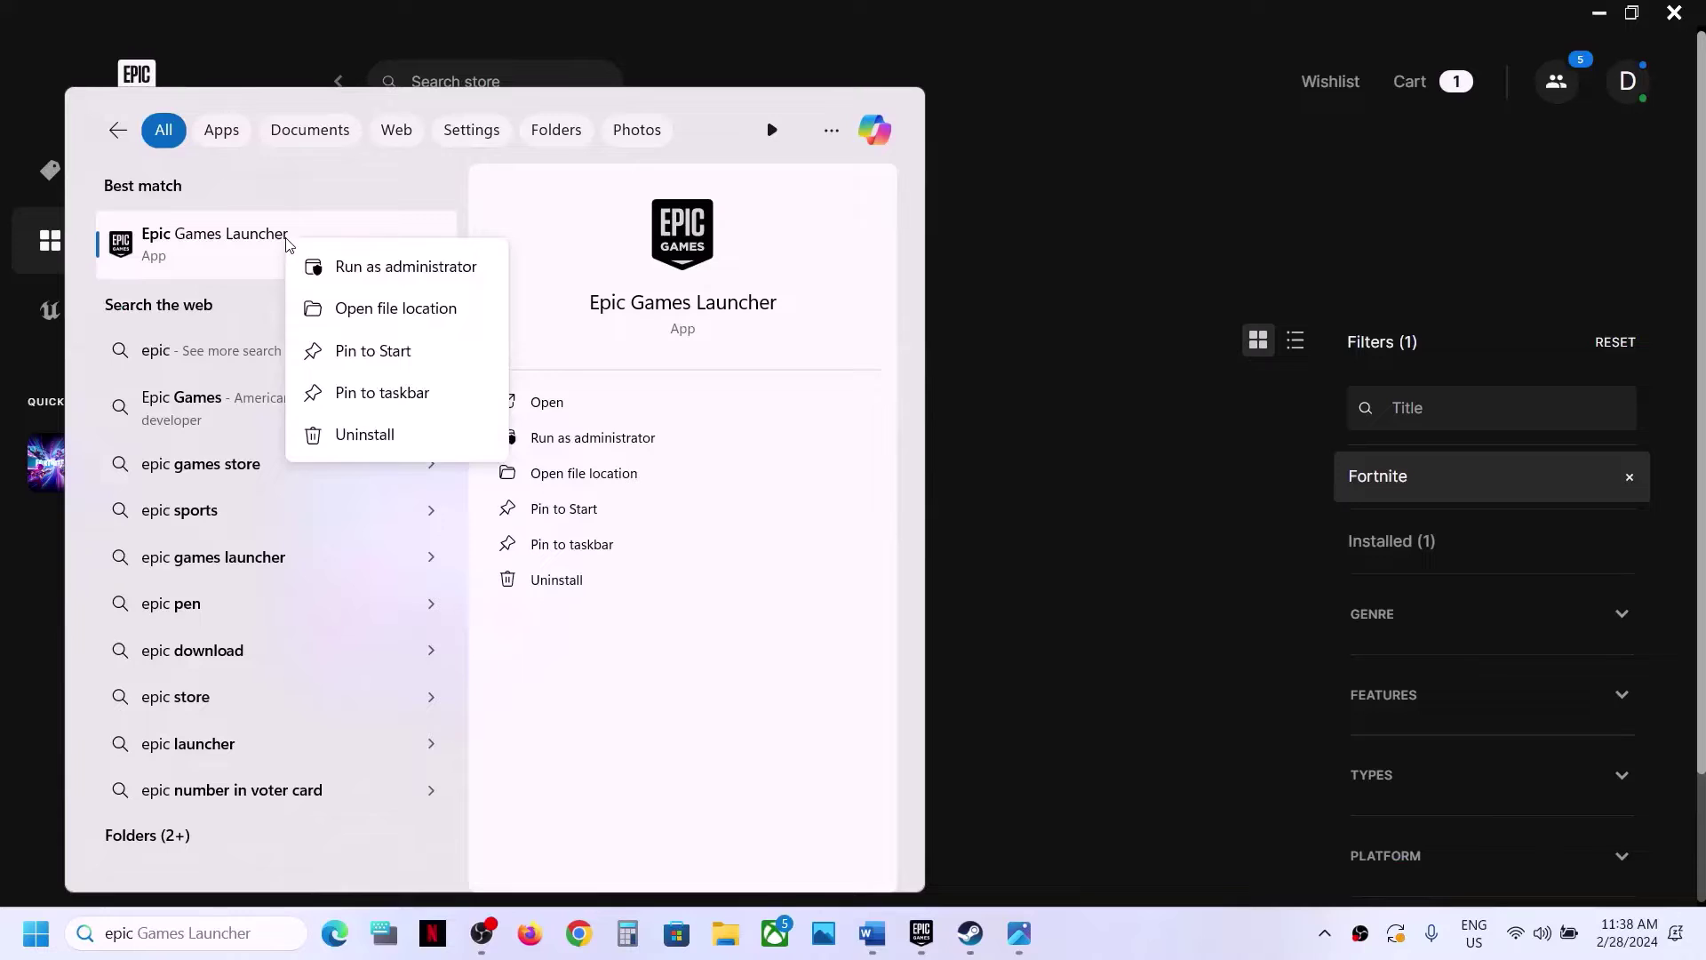
left_click(401, 311)
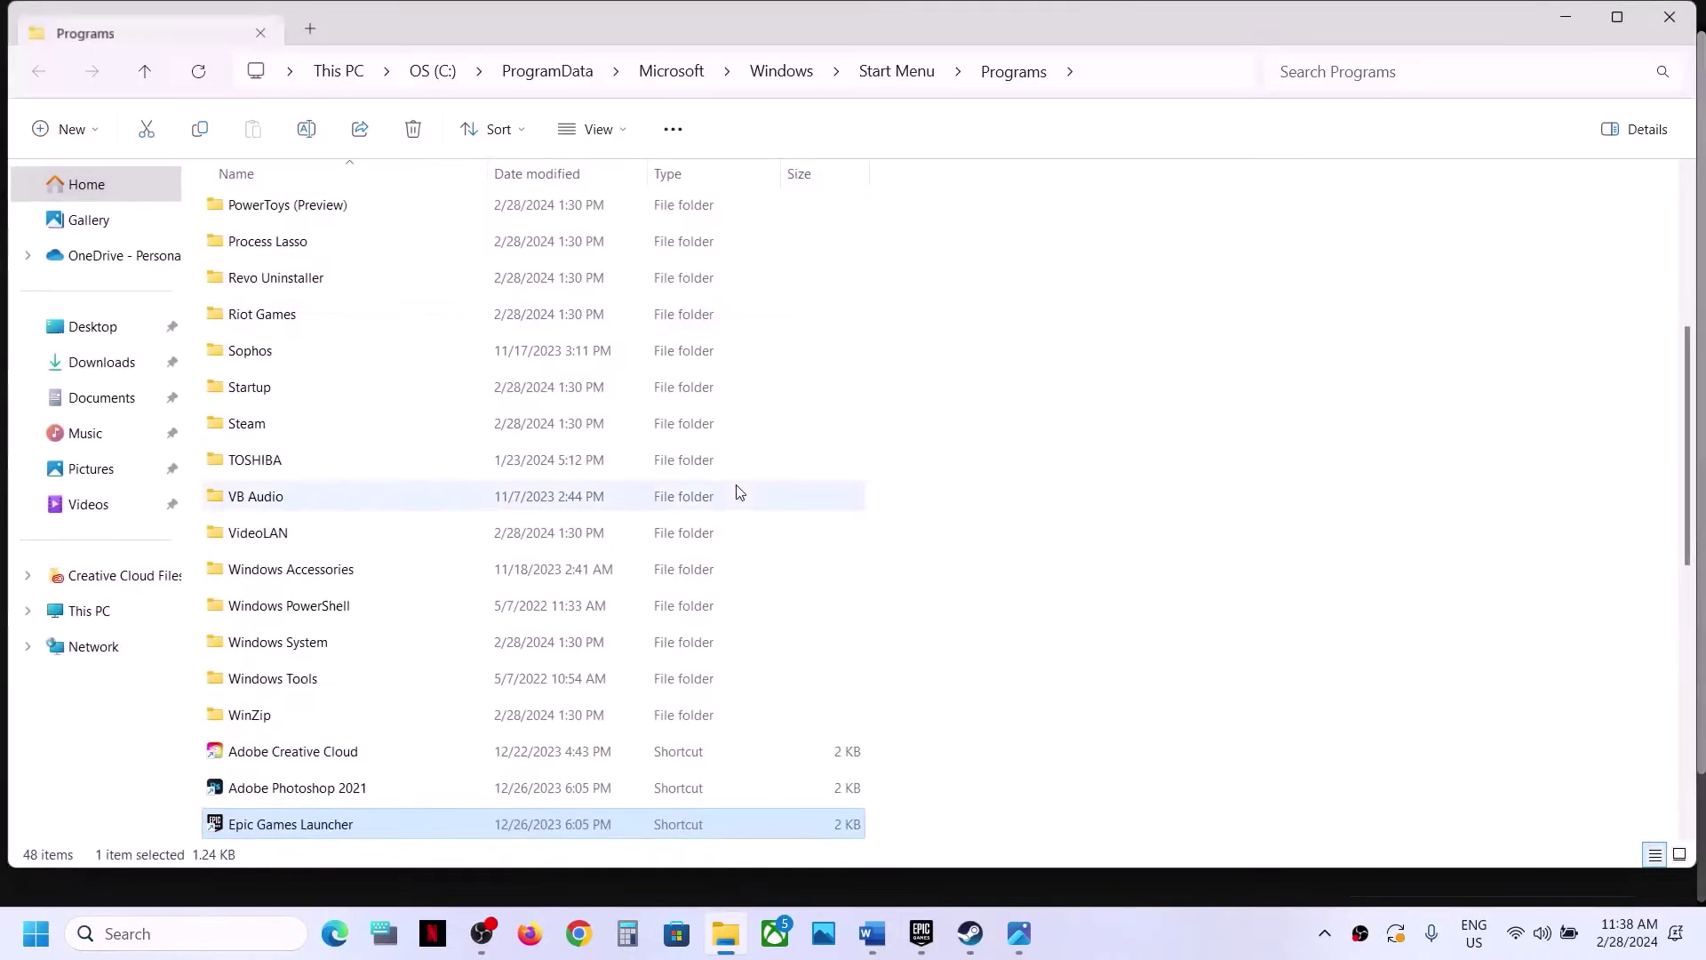
Step: Set EpicGamesLauncher.exe in the Win32 folder to always run as administrator
right_click(263, 836)
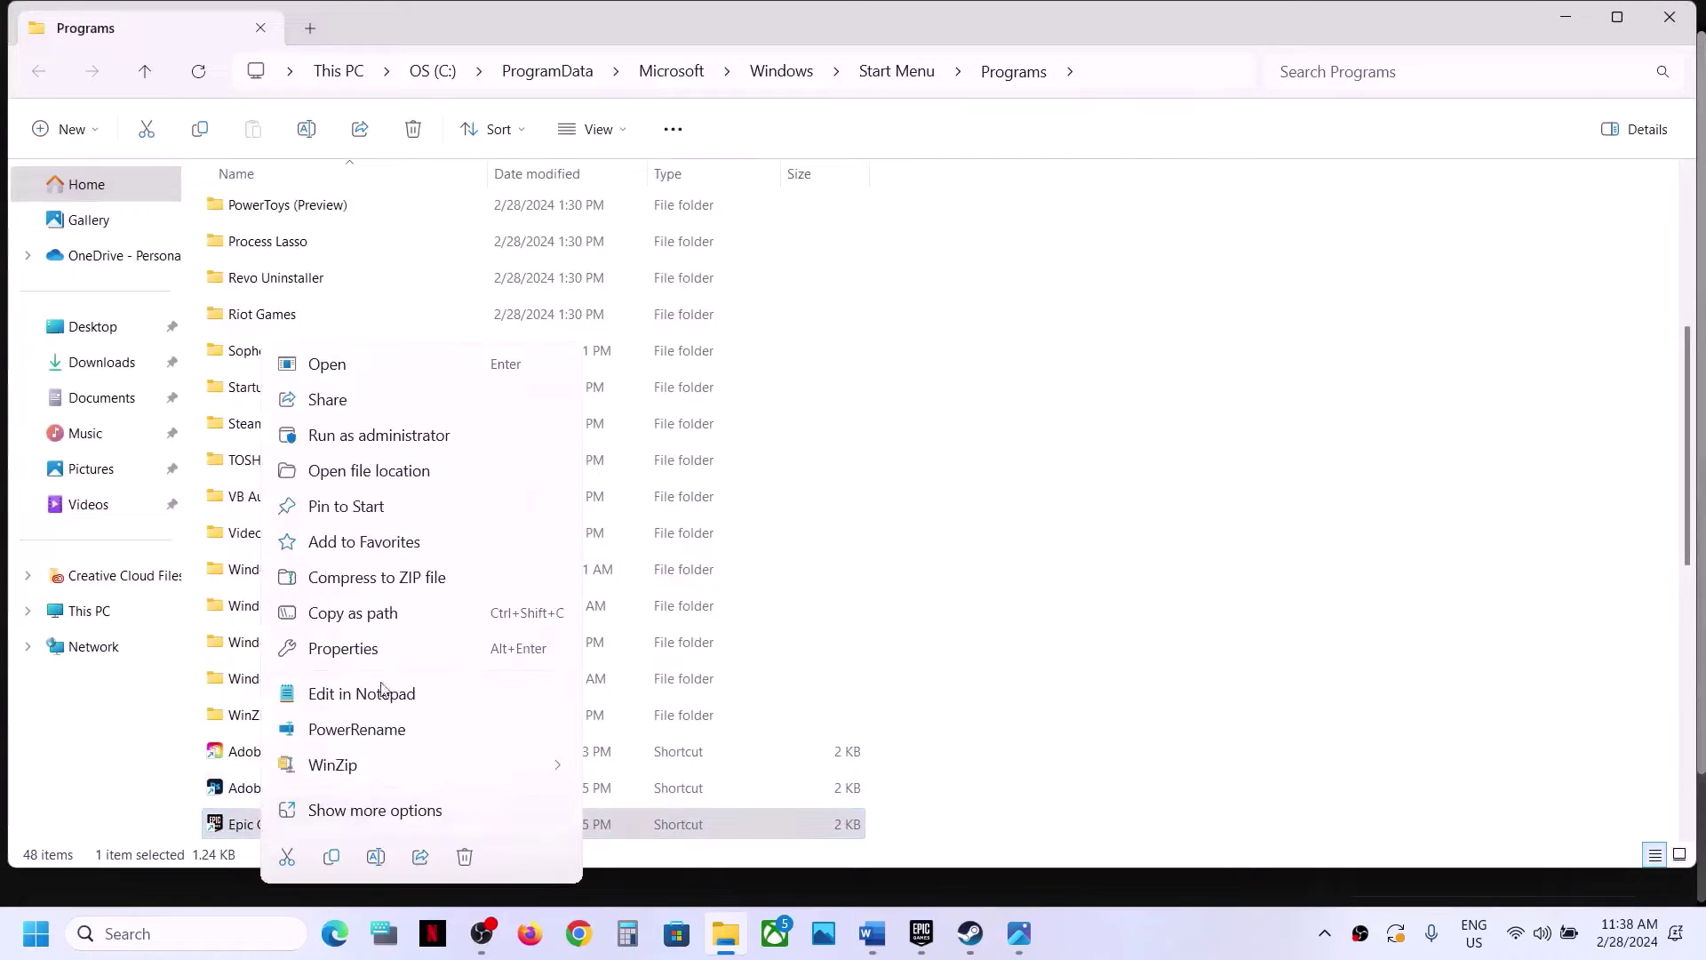
left_click(377, 470)
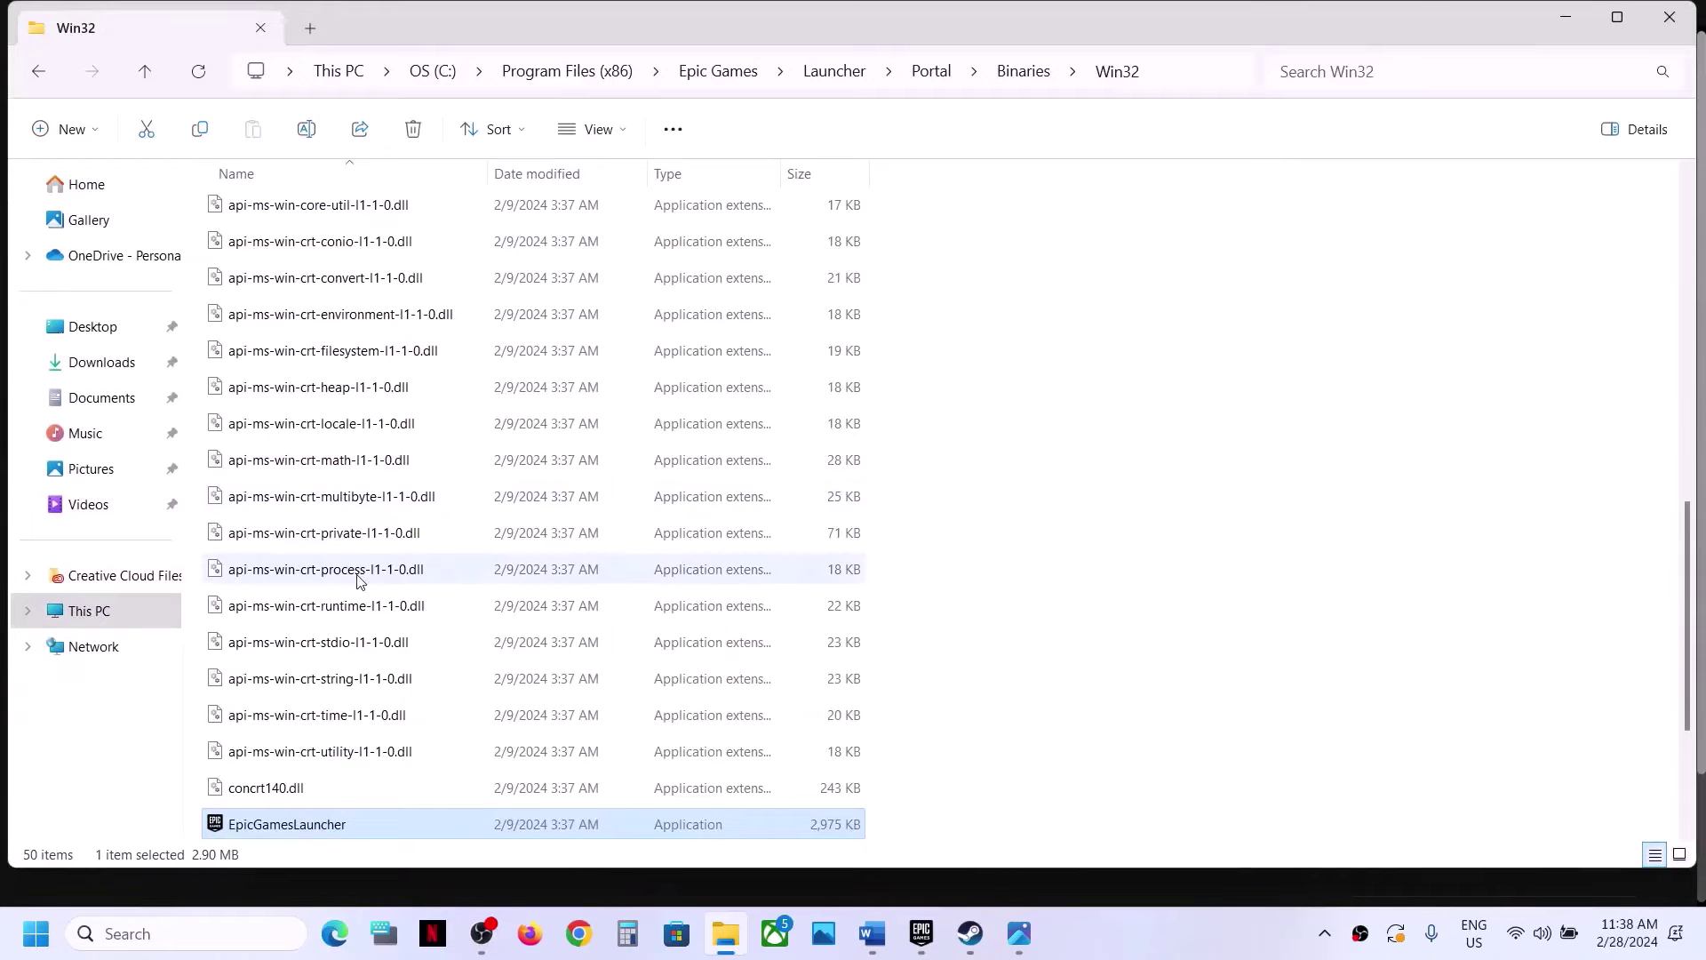
scroll(358, 577, "down", 3)
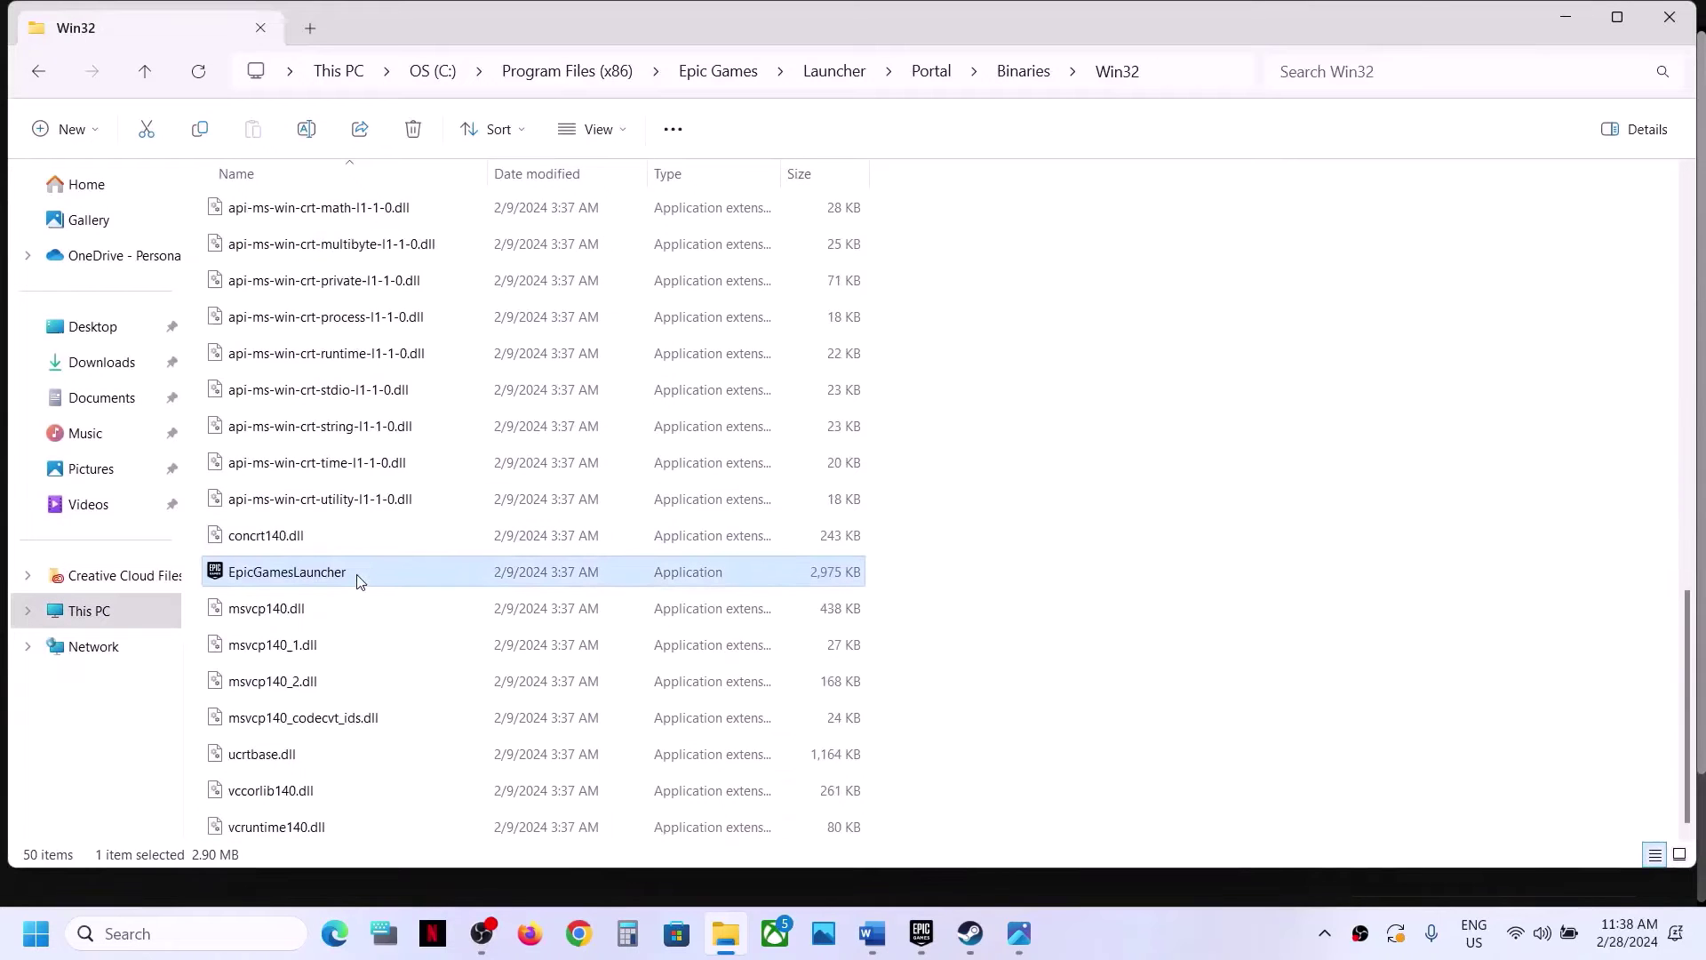
right_click(298, 580)
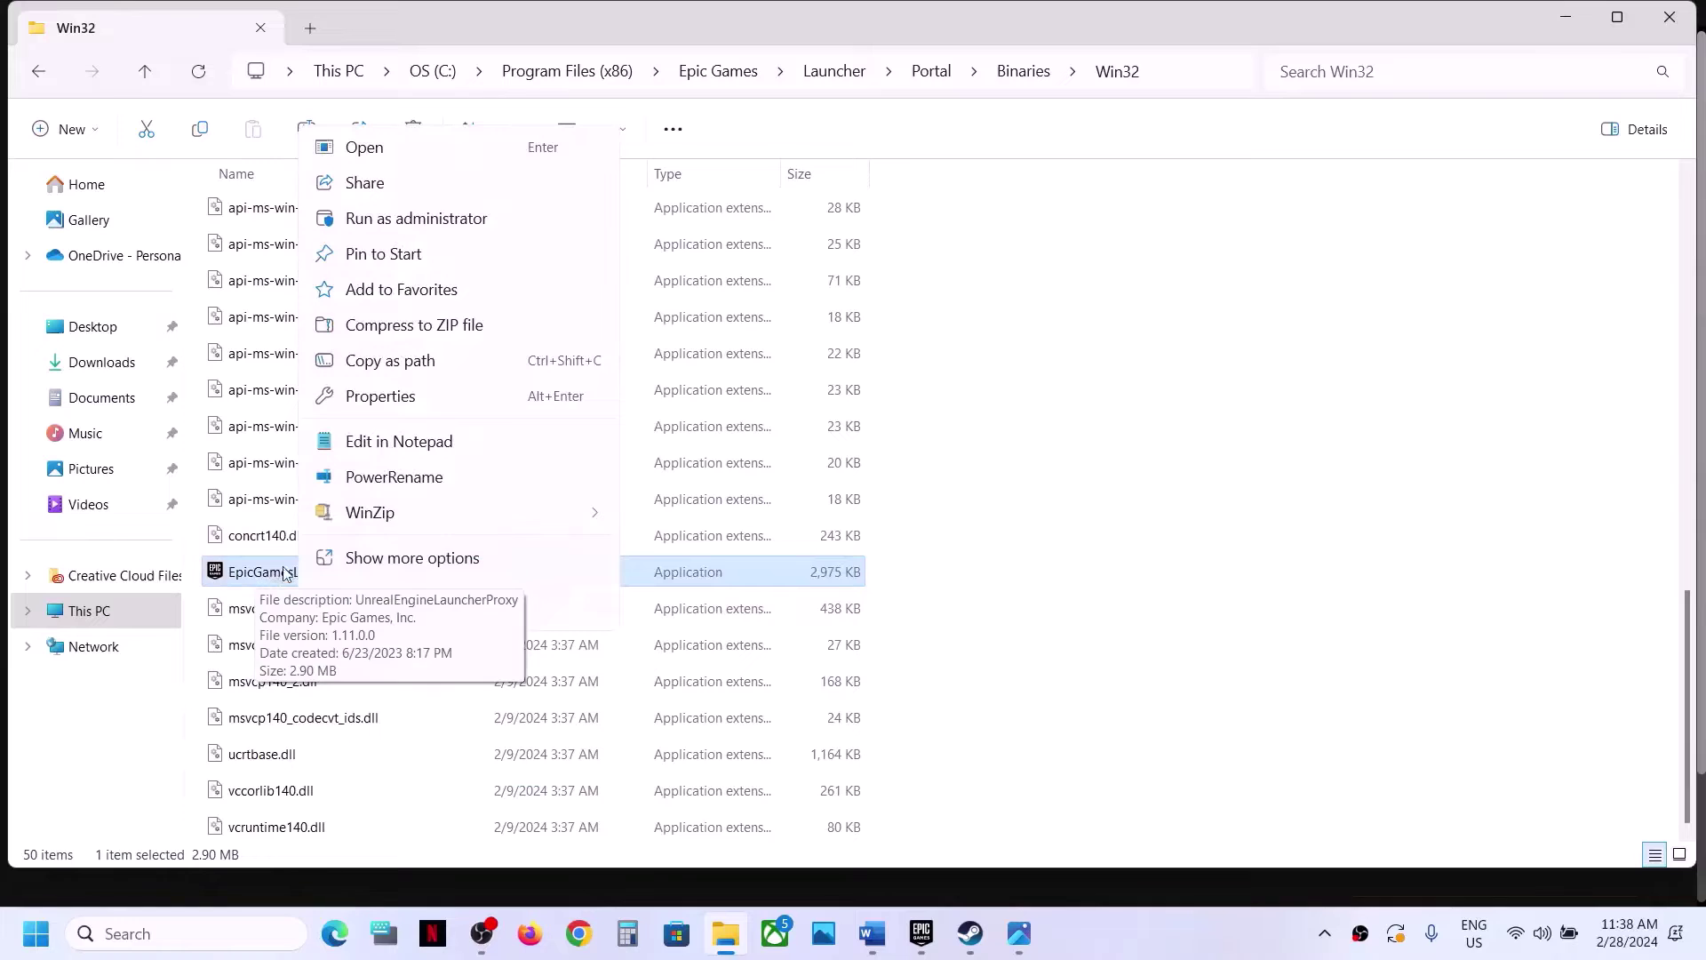
left_click(380, 397)
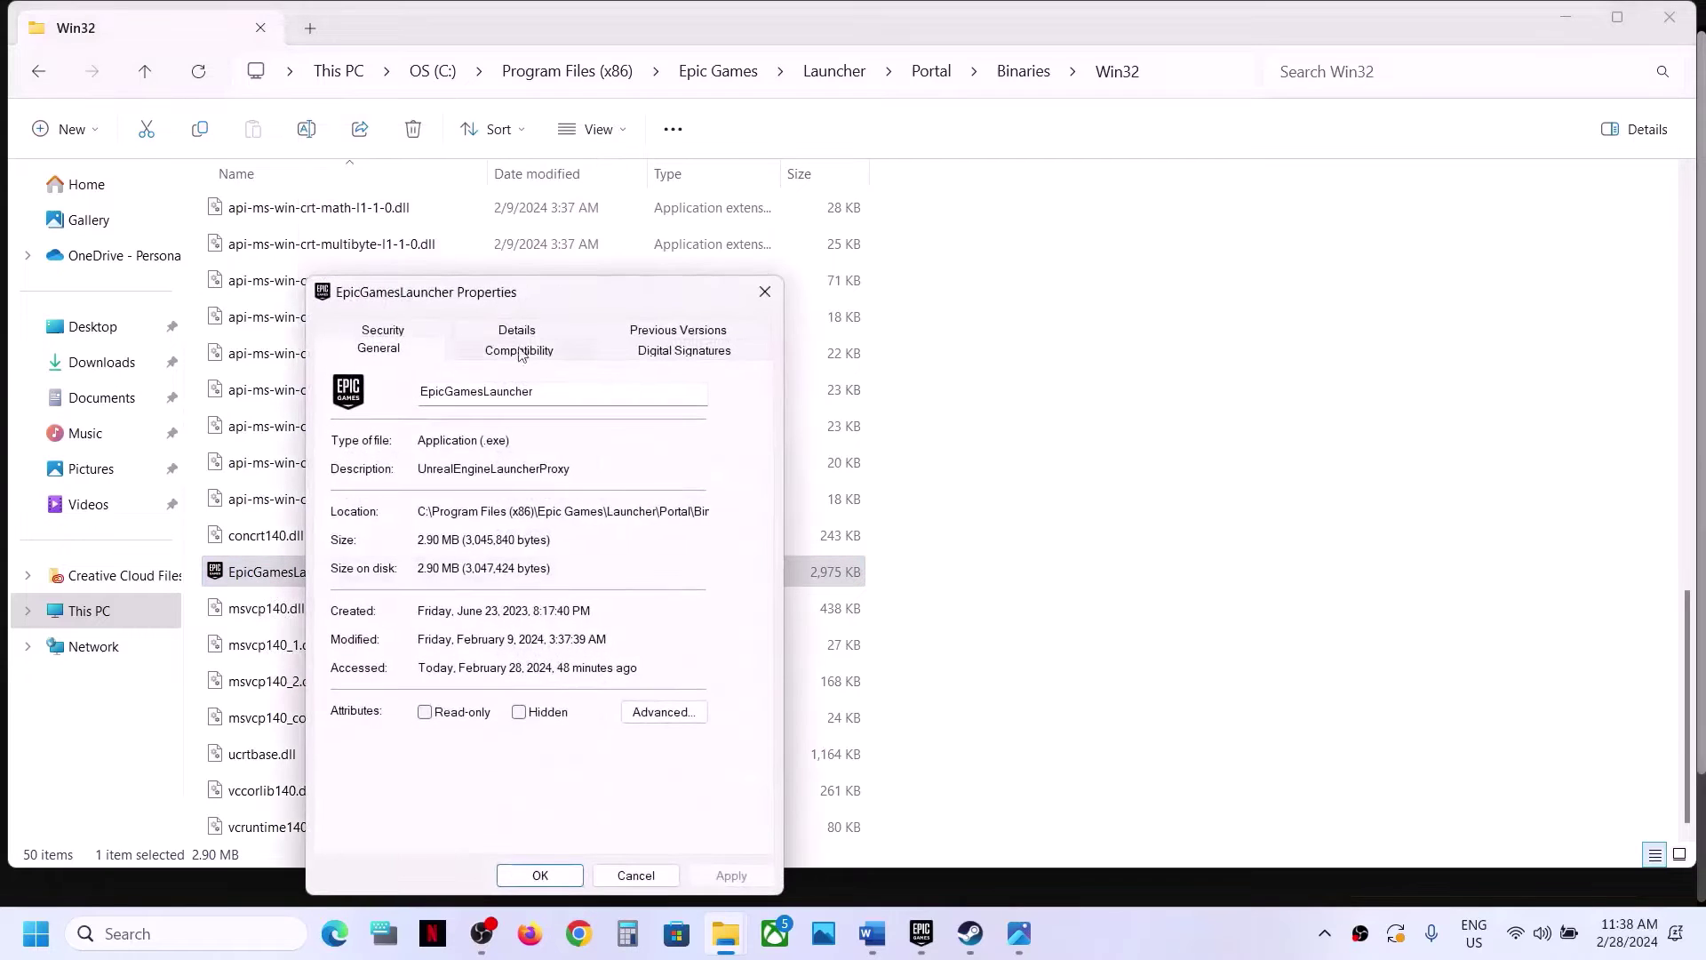
left_click(515, 351)
left_click_drag(586, 307, 661, 118)
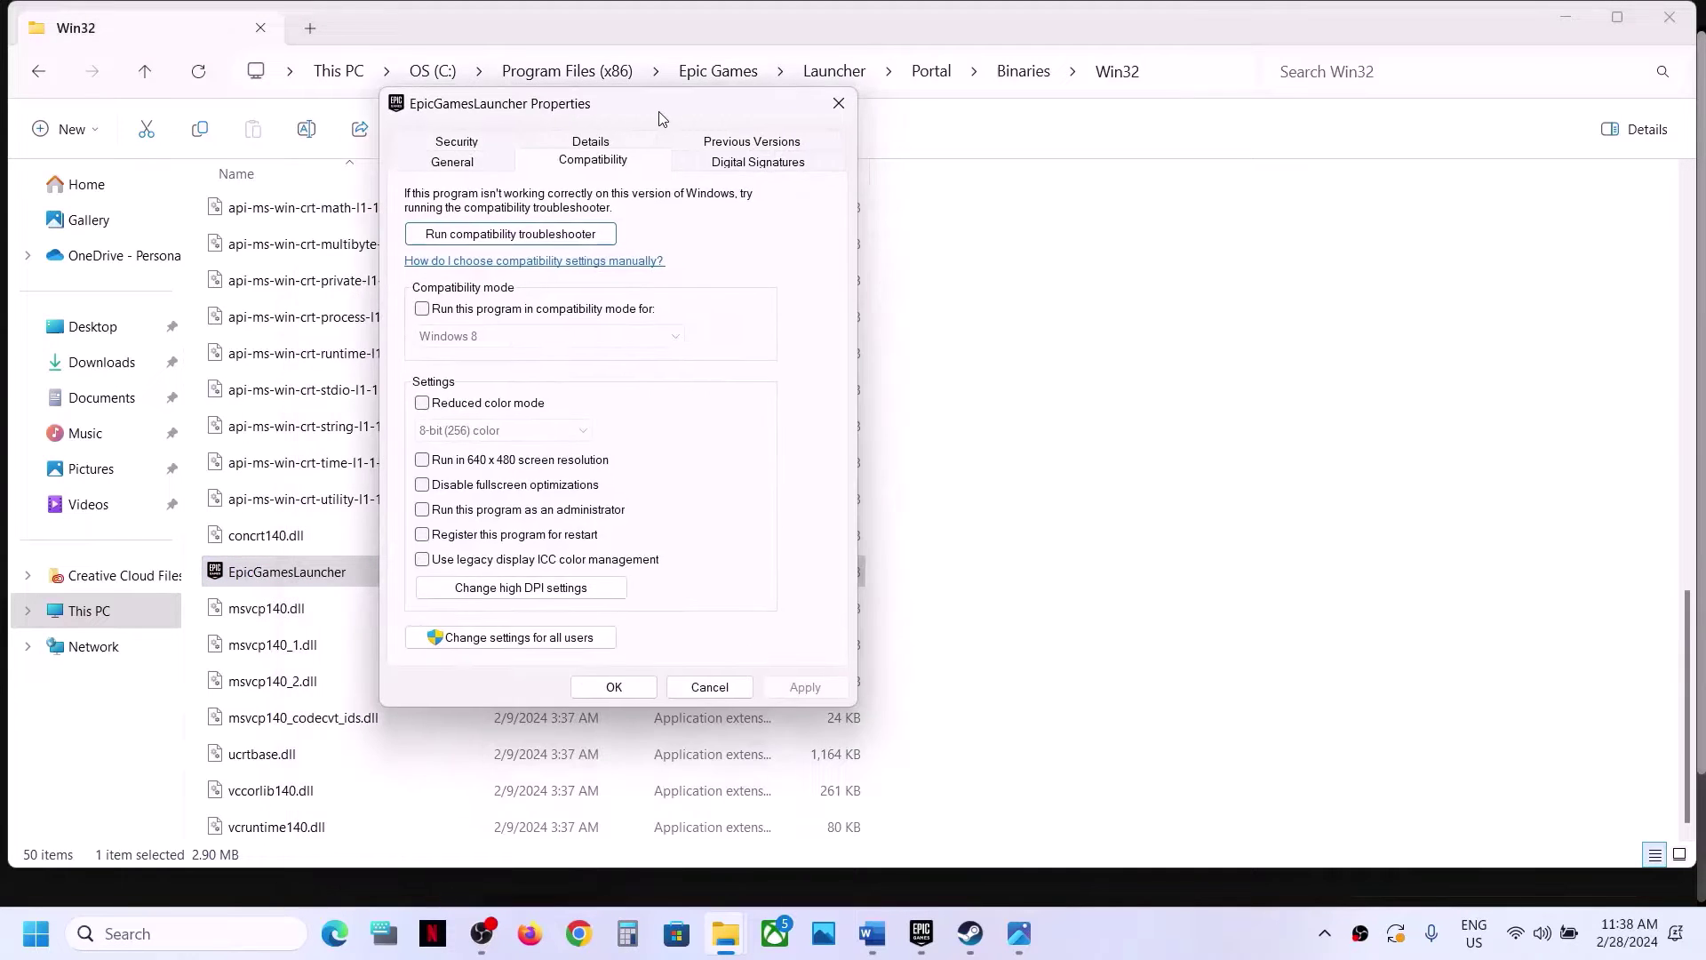
left_click(422, 510)
left_click(804, 686)
left_click(613, 688)
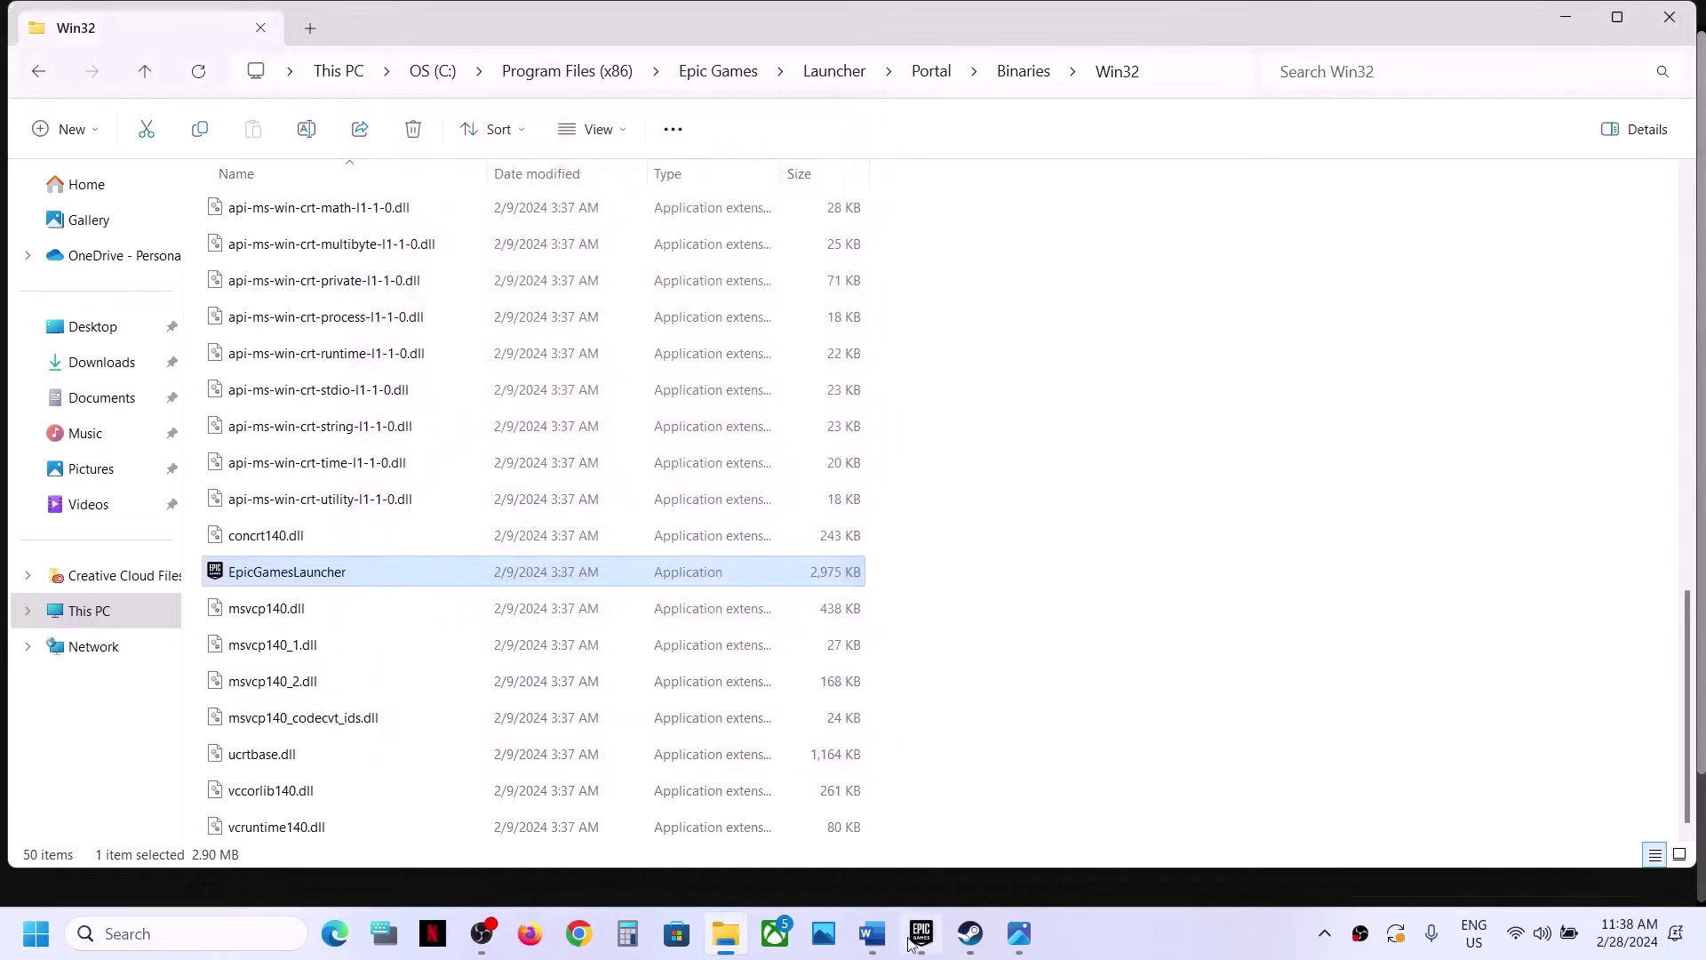
Step: Relaunch the Epic Games Launcher to its Library showing Fortnite
left_click(163, 935)
type("epic")
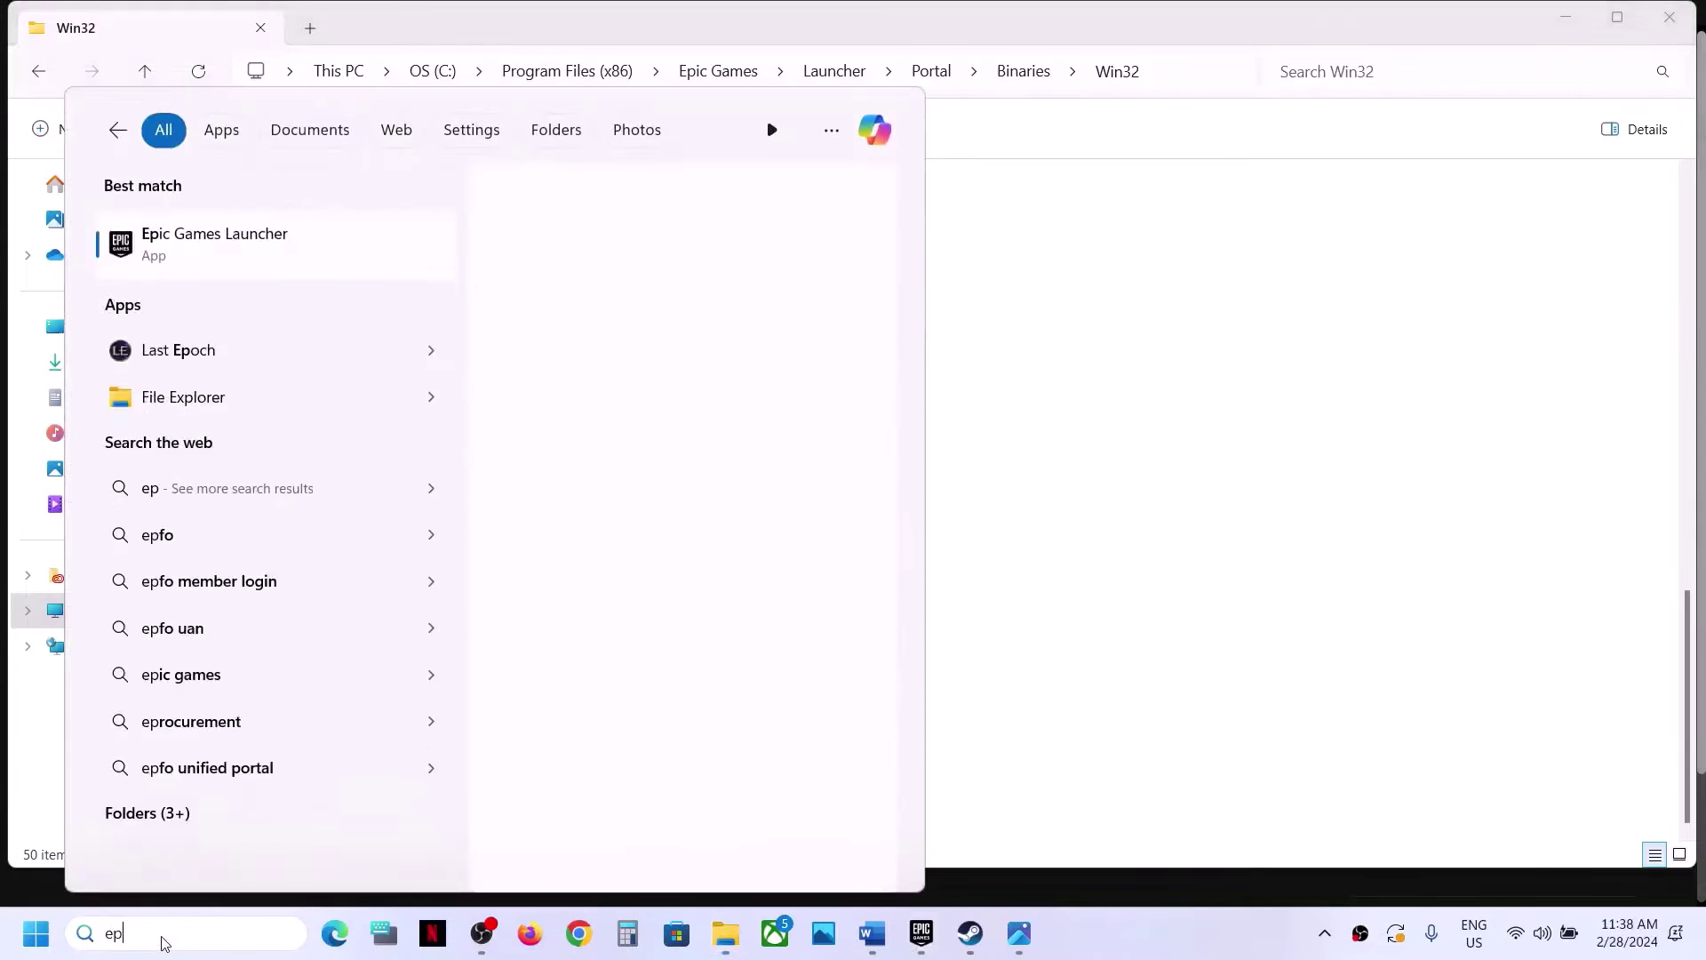
left_click(1146, 840)
left_click(920, 944)
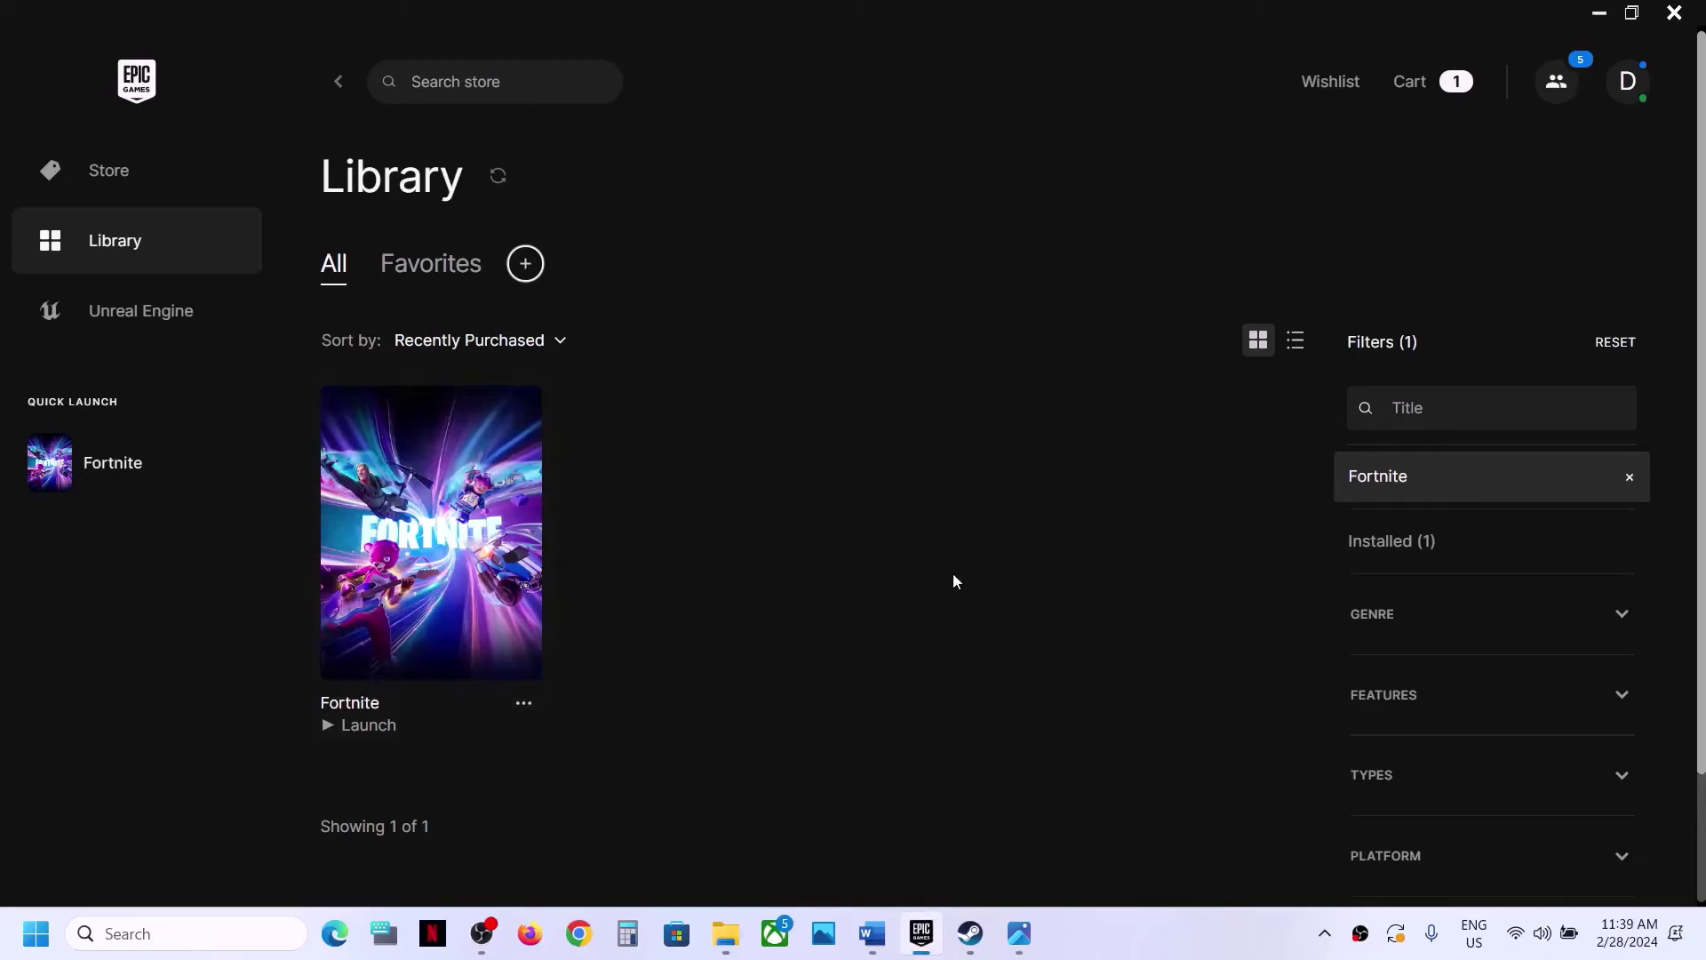
left_click(871, 933)
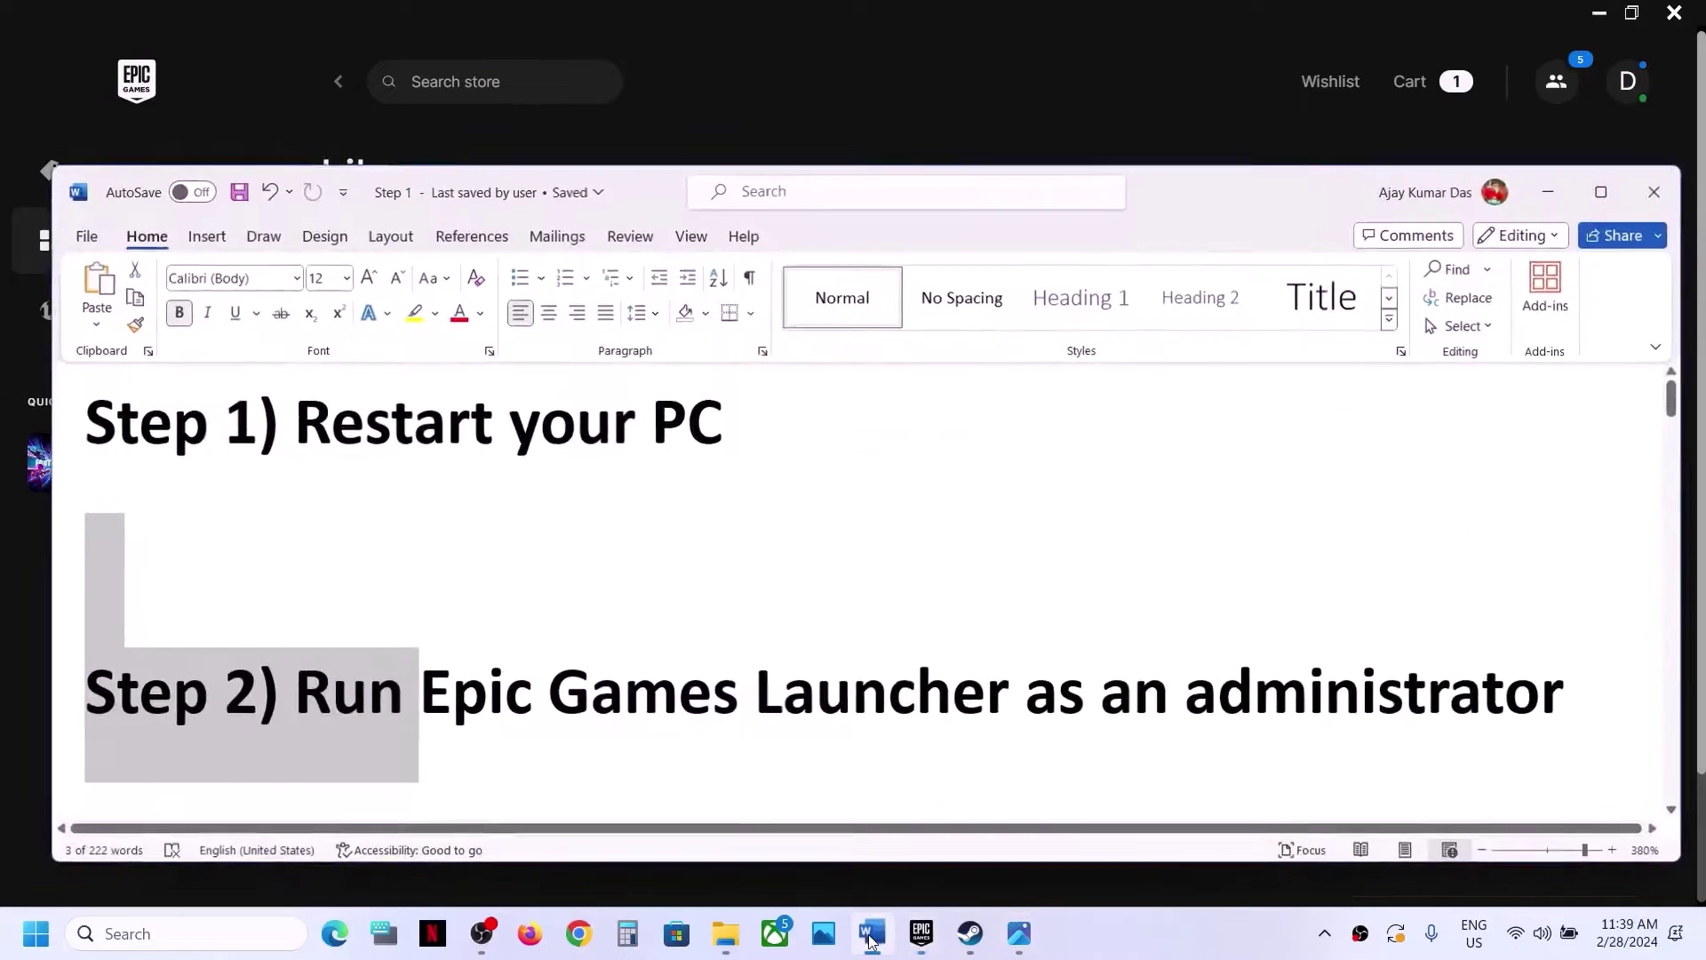
scroll(597, 694, "down", 5)
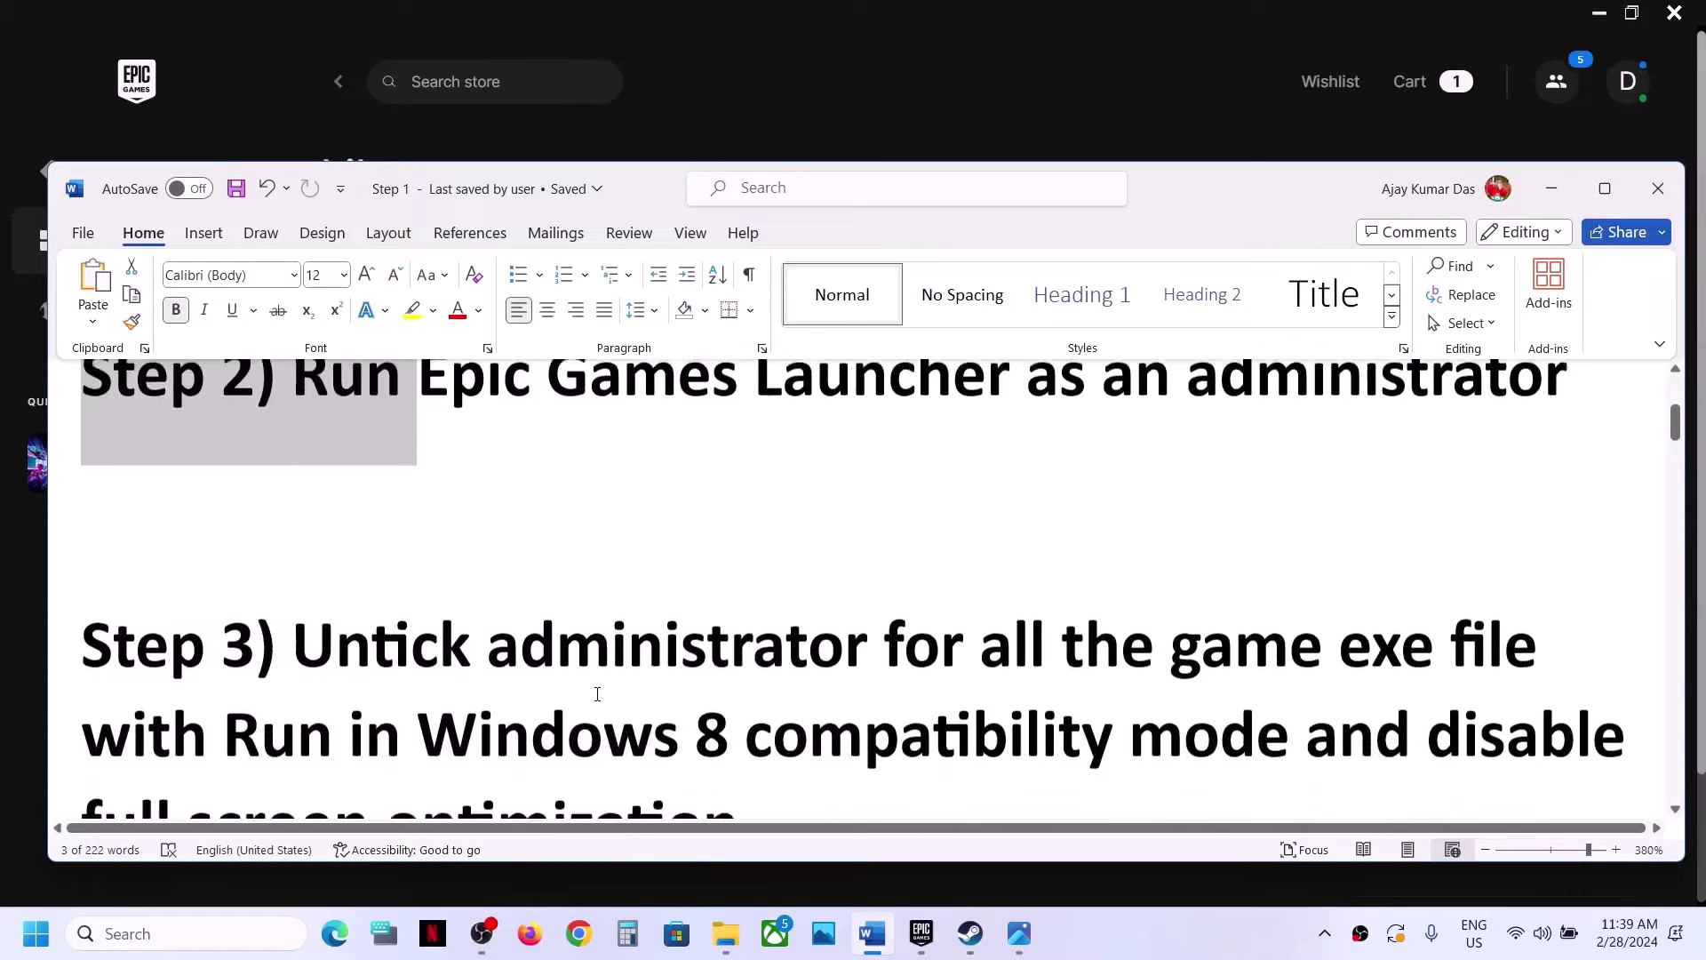
left_click(597, 694)
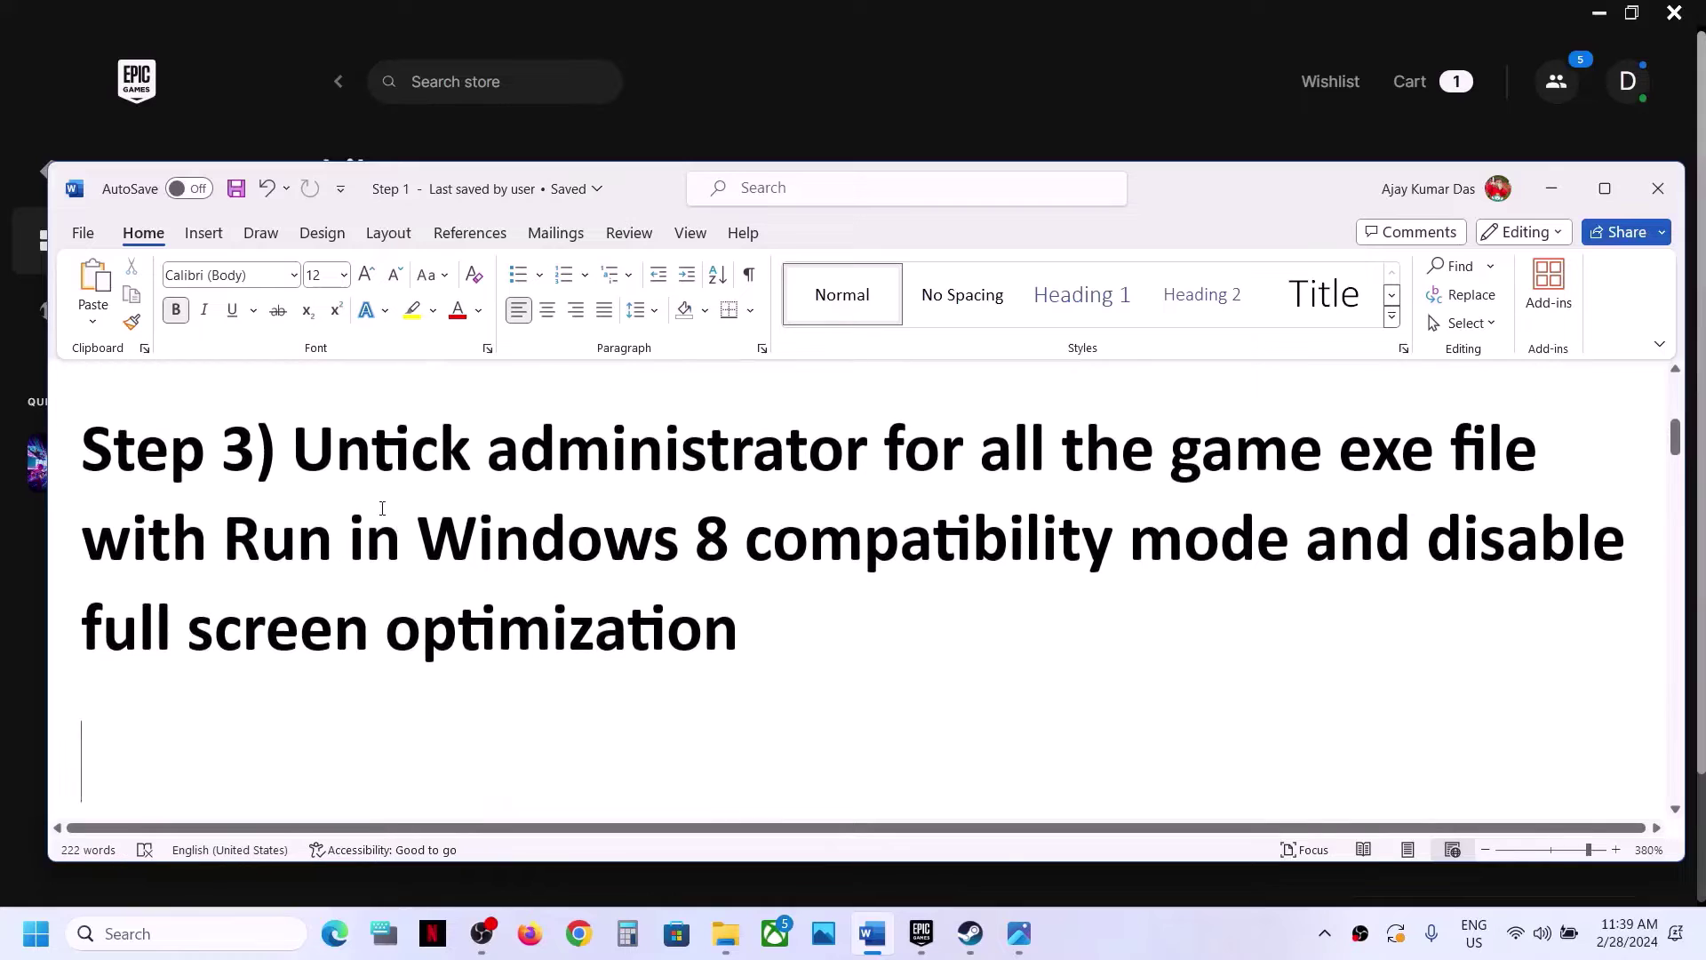
left_click_drag(305, 450, 190, 561)
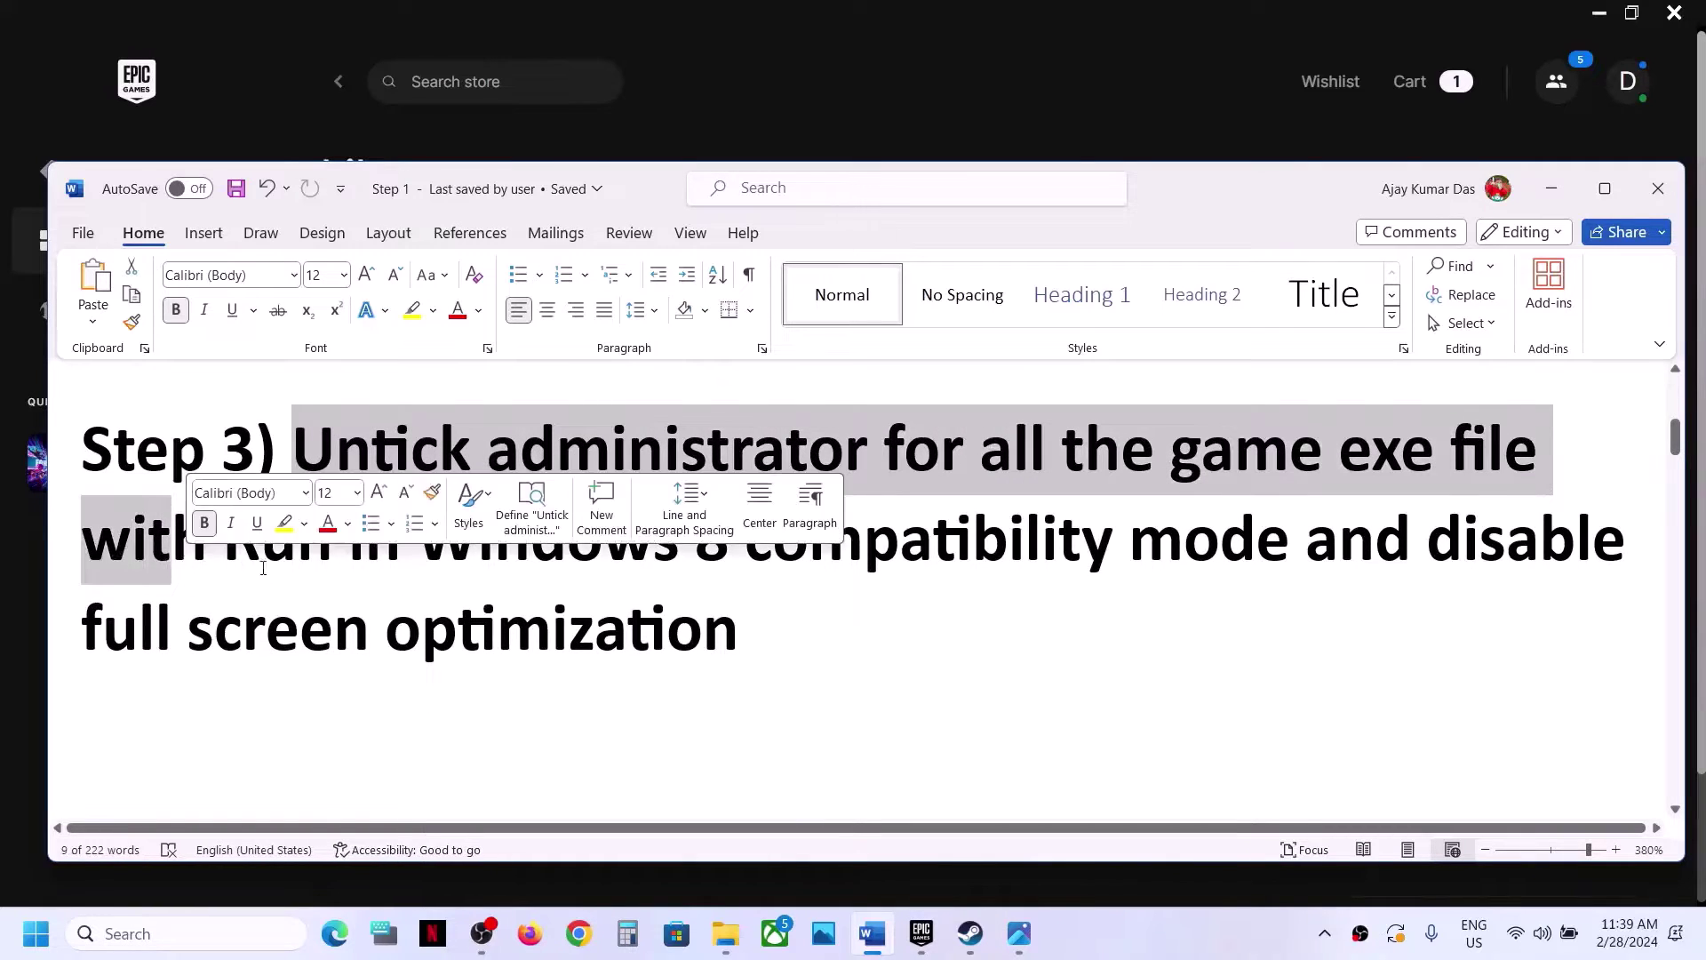
left_click(260, 544)
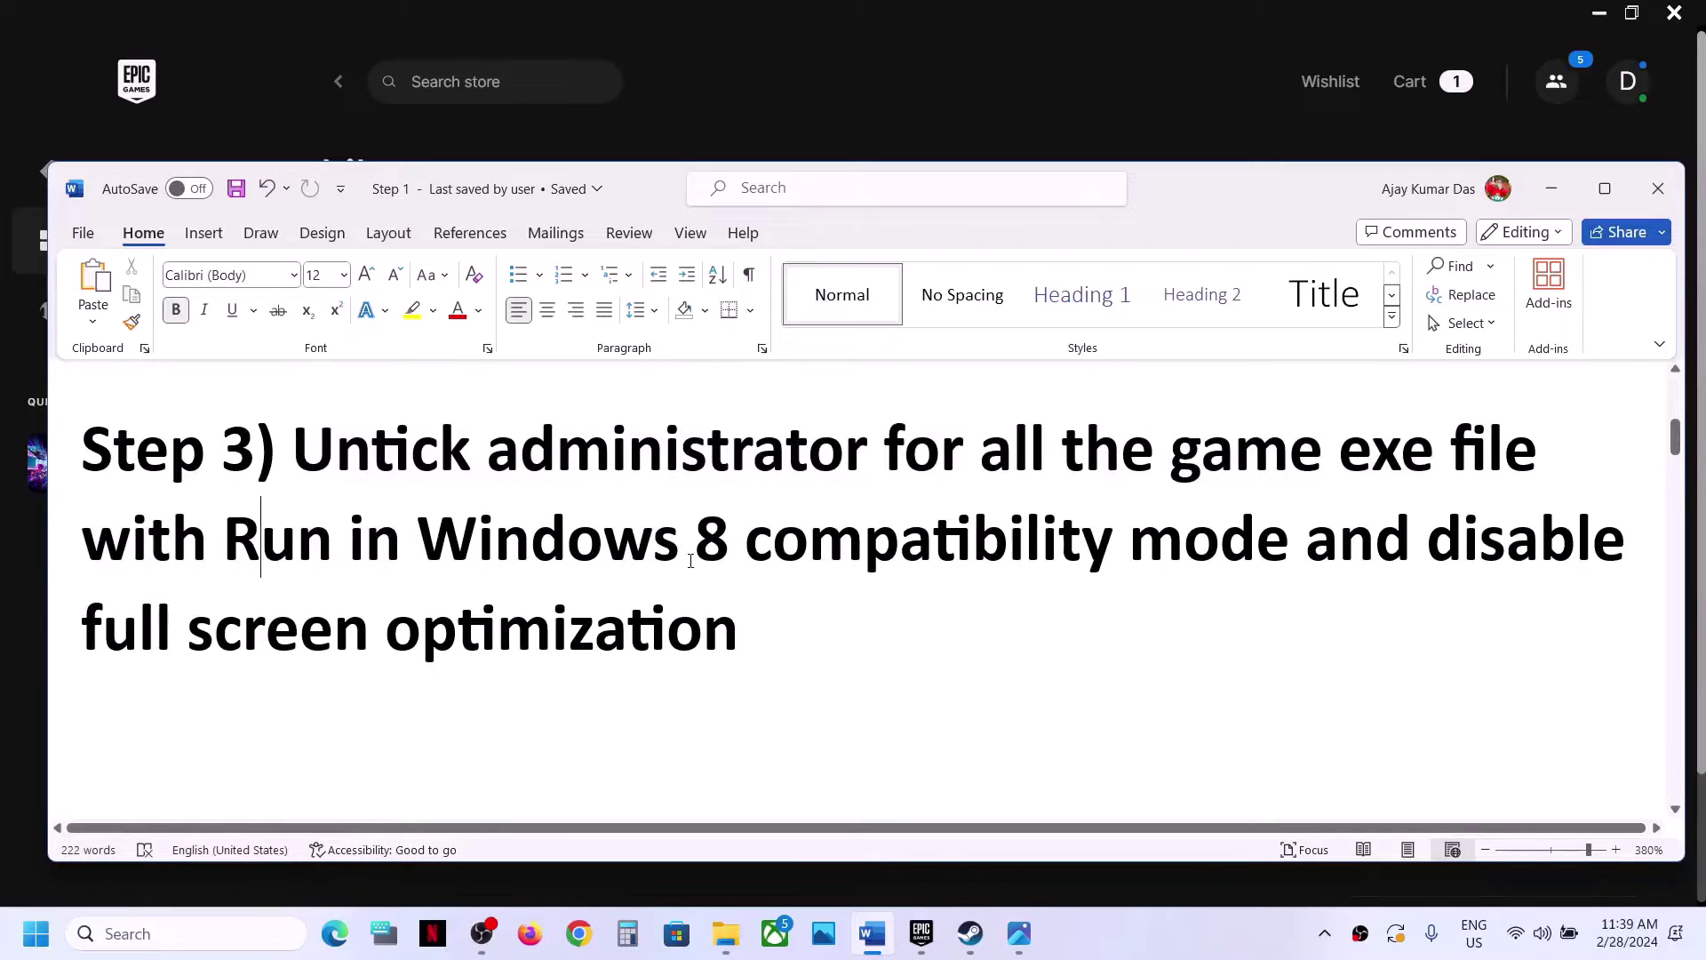
left_click_drag(691, 561, 918, 595)
left_click(914, 595)
Step: From Fortnite's Manage options in the Epic Library, open its install location on C:
left_click(921, 932)
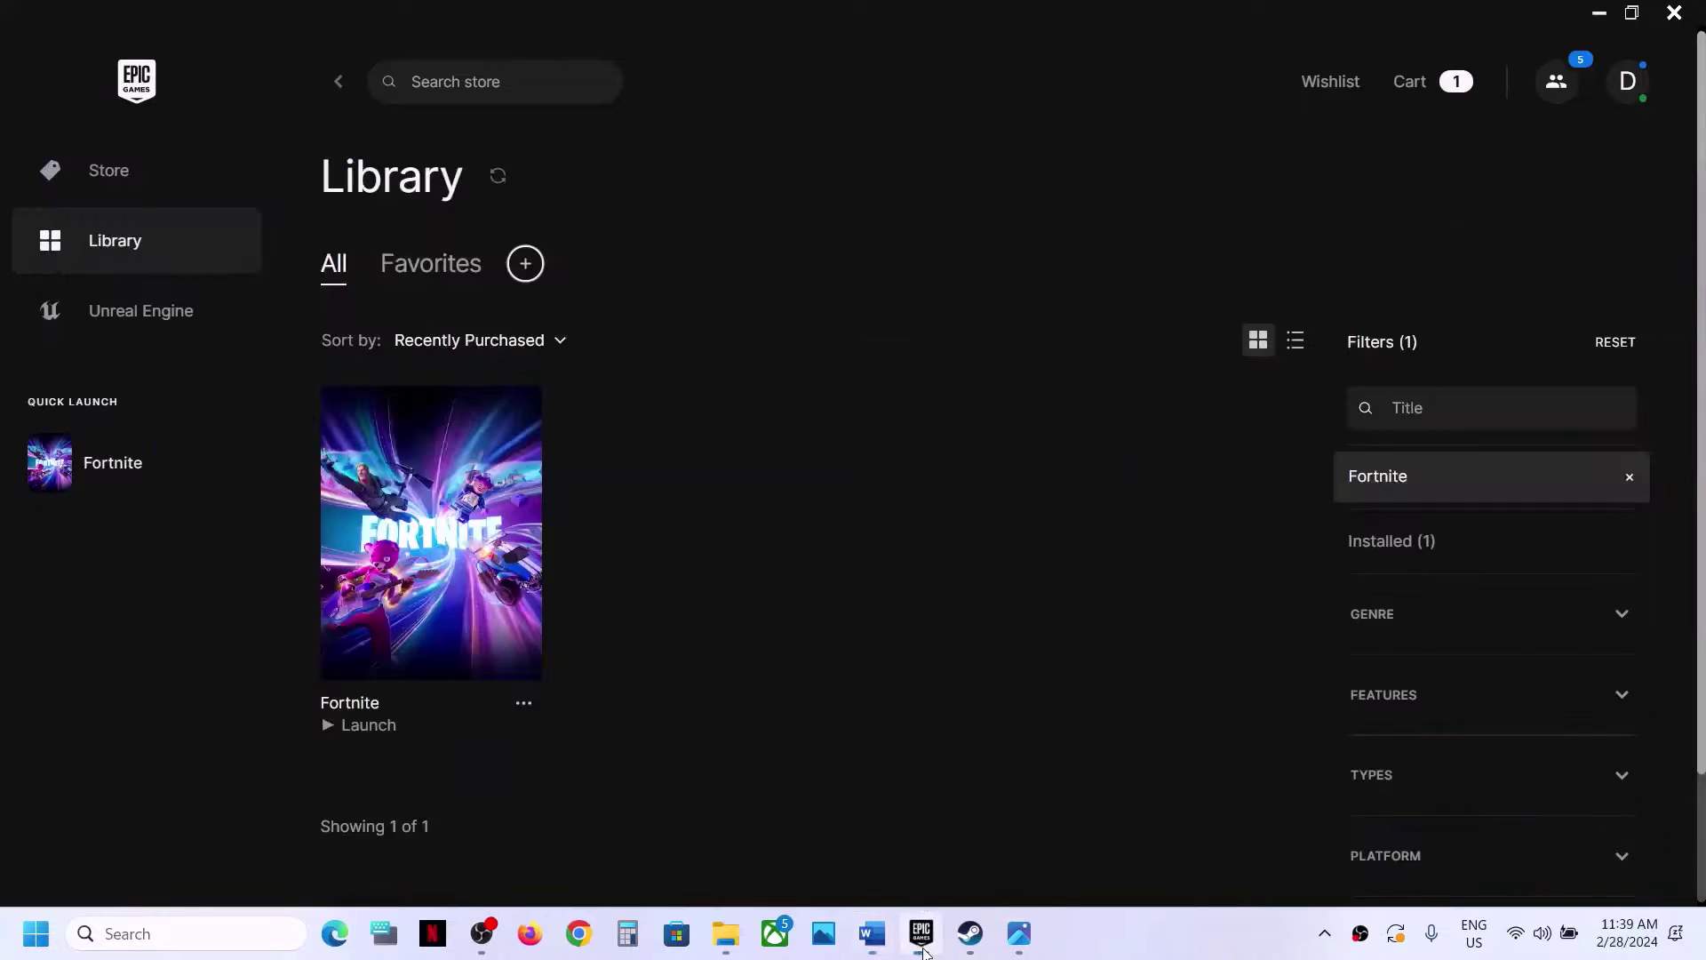
left_click(525, 704)
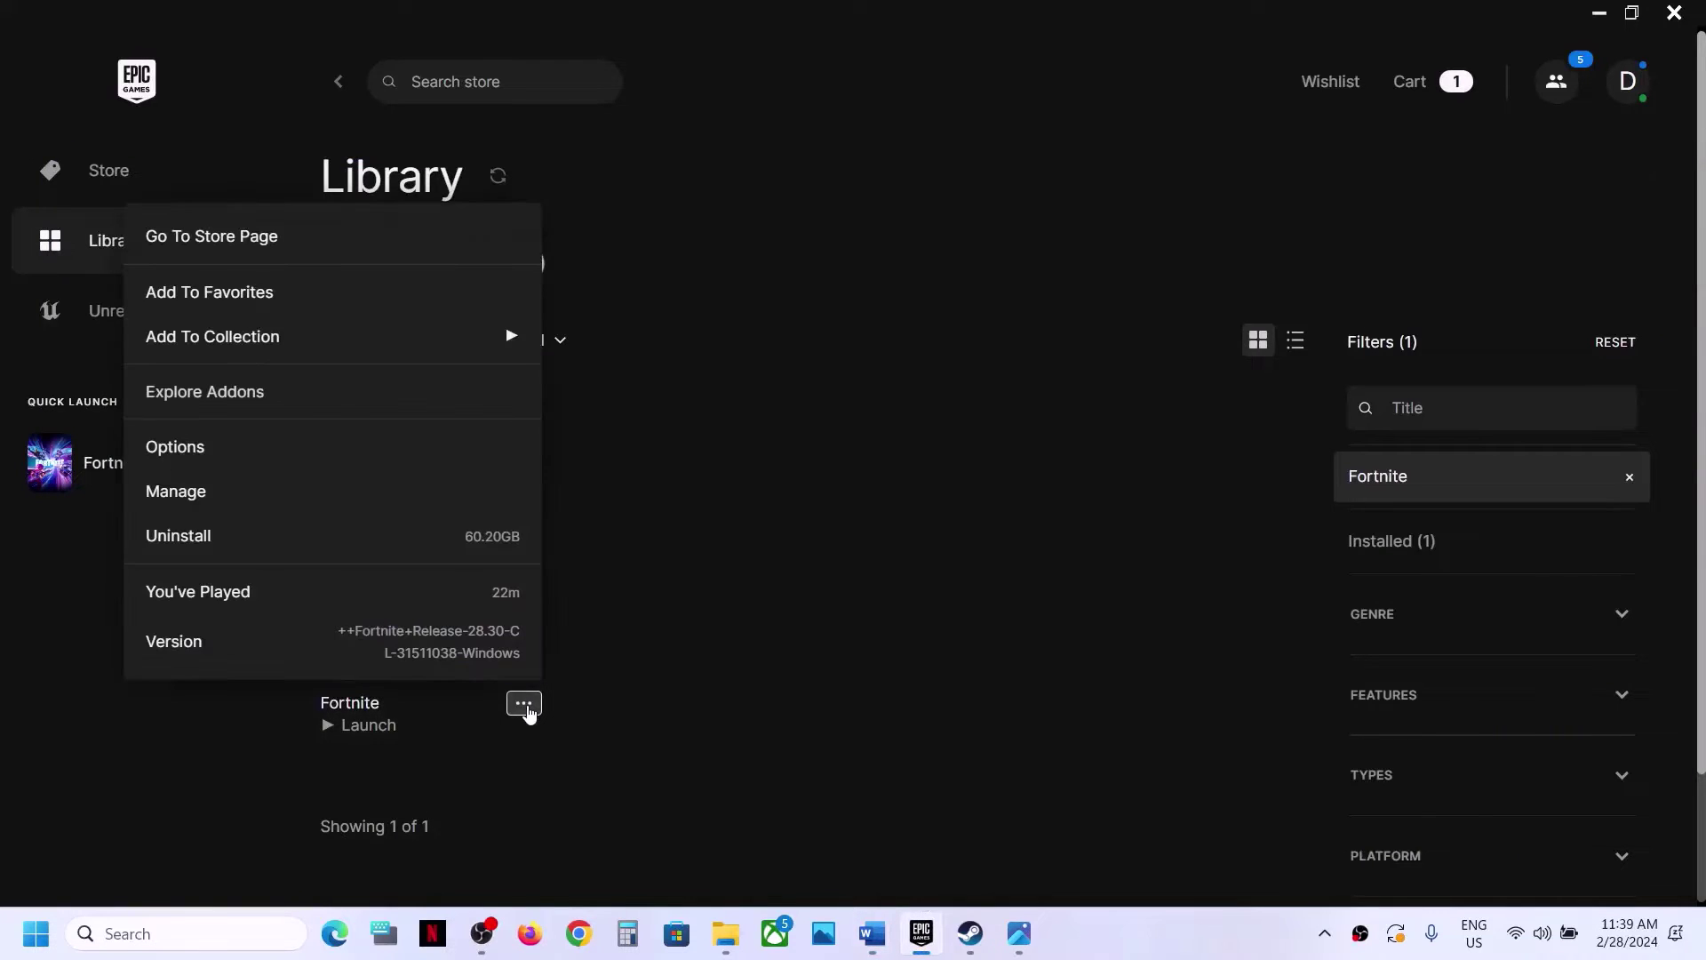
left_click(198, 491)
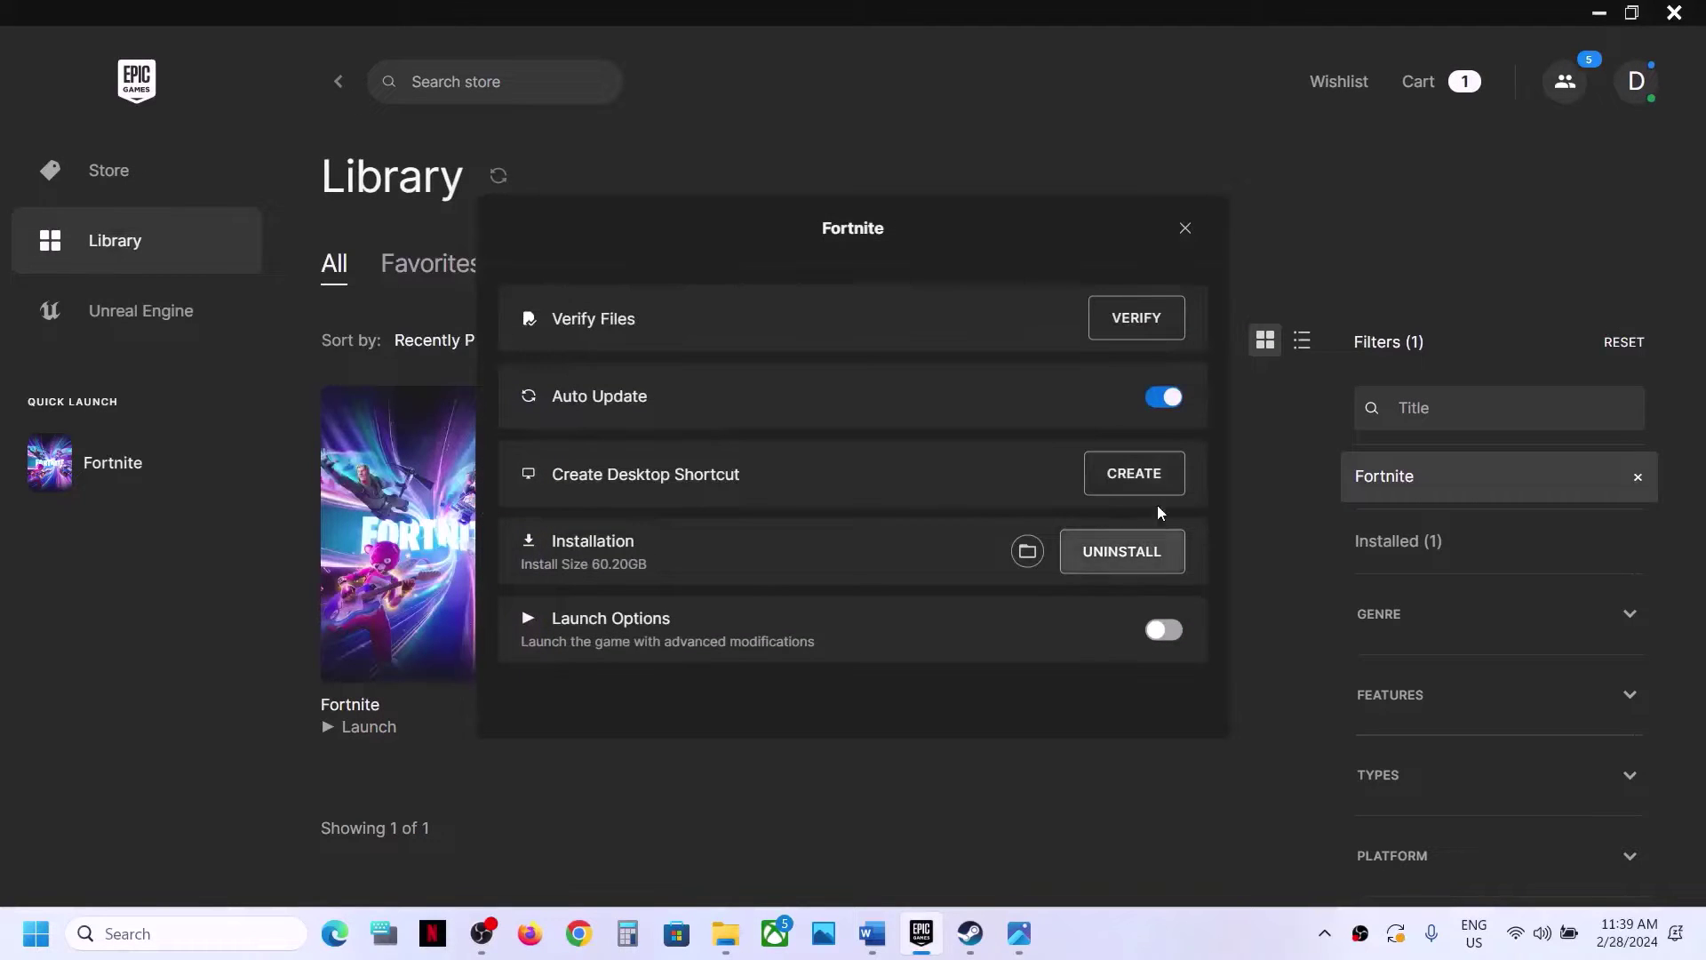
left_click(1027, 551)
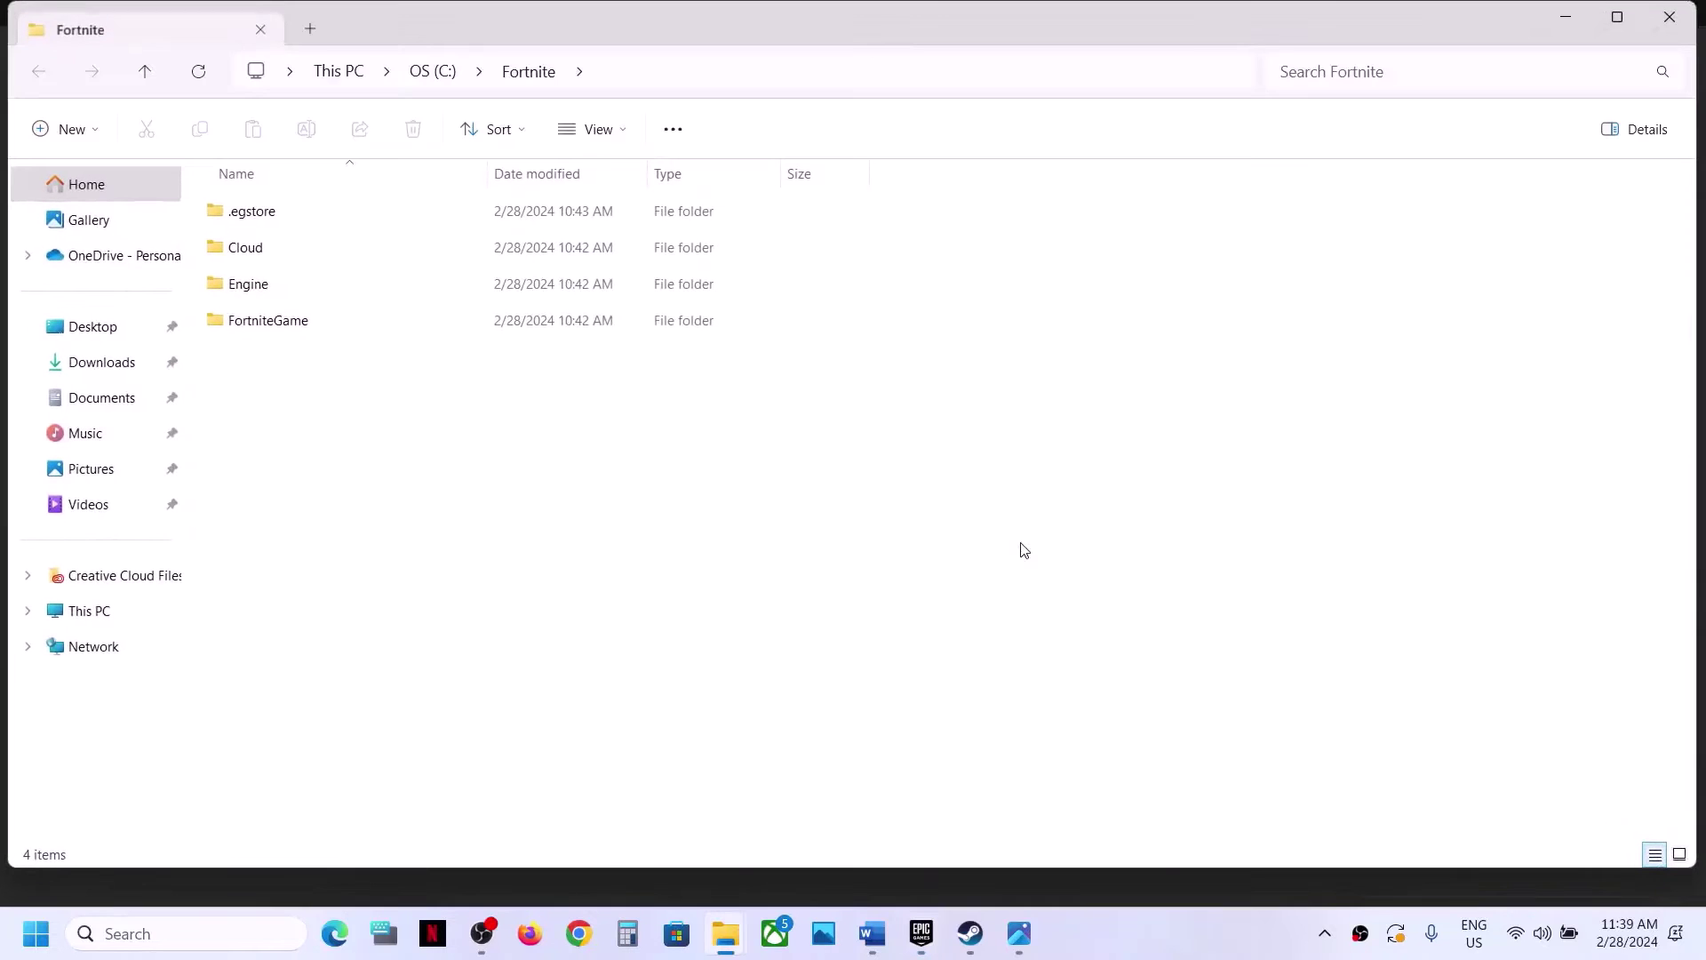
Step: Go into FortniteGame\Binaries\Win64 and bring up FortniteLauncher's context menu
double_click(256, 327)
double_click(257, 214)
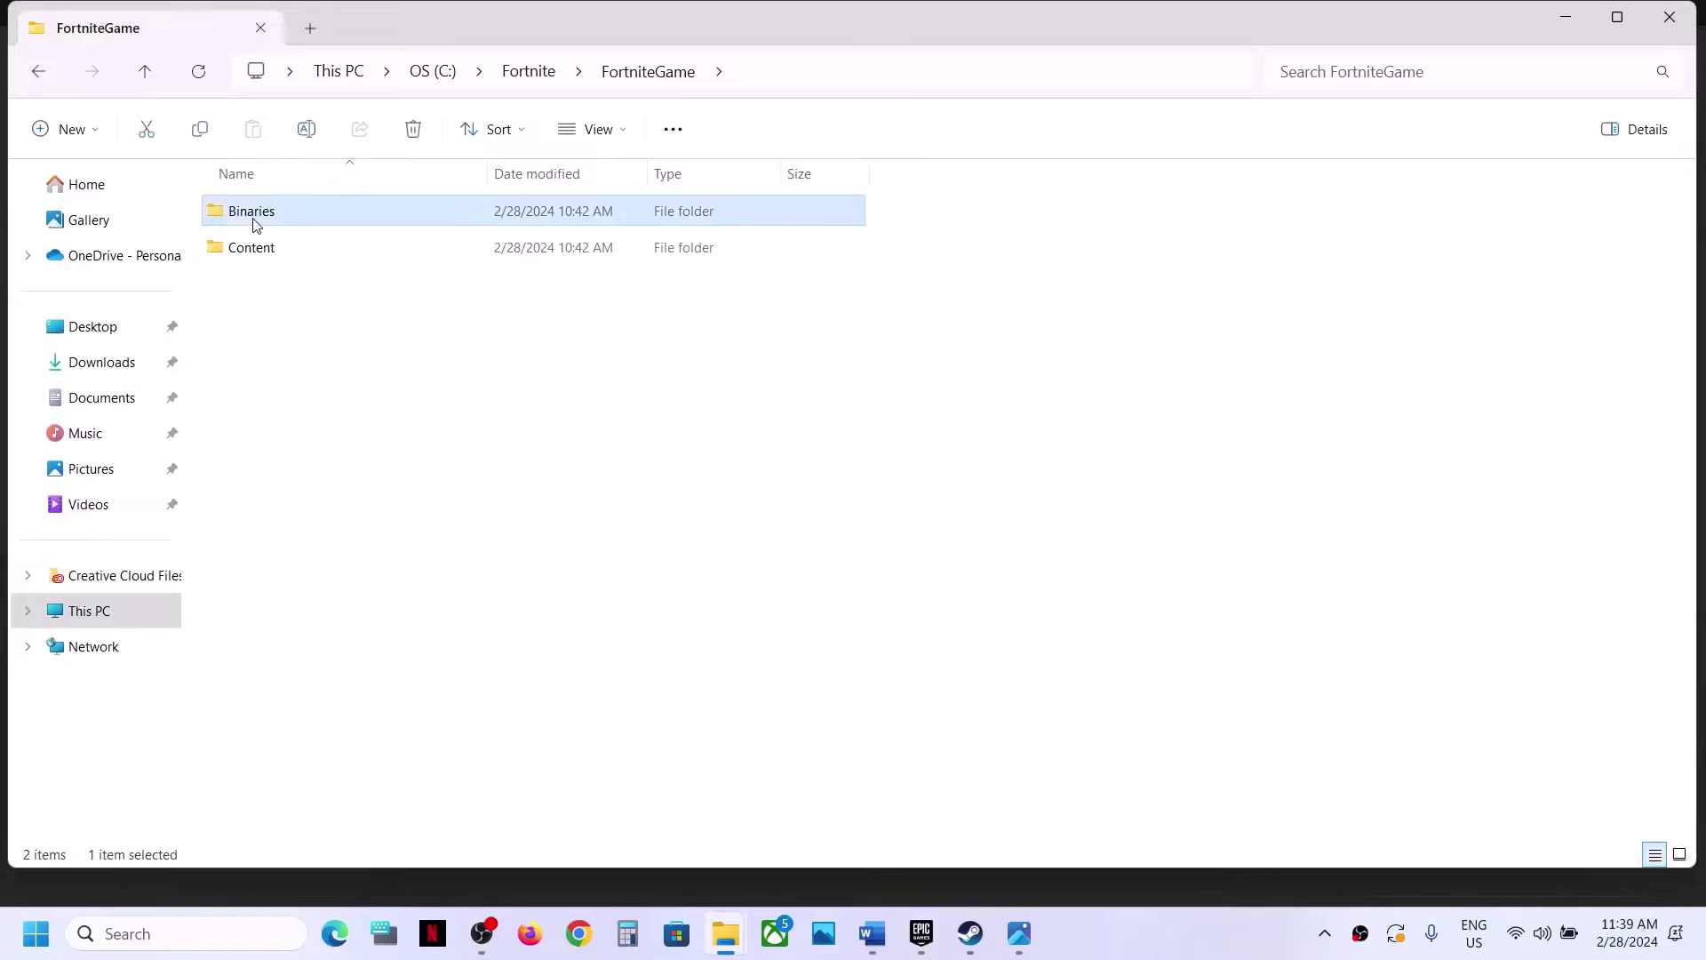
double_click(255, 249)
scroll(402, 578, "down", 15)
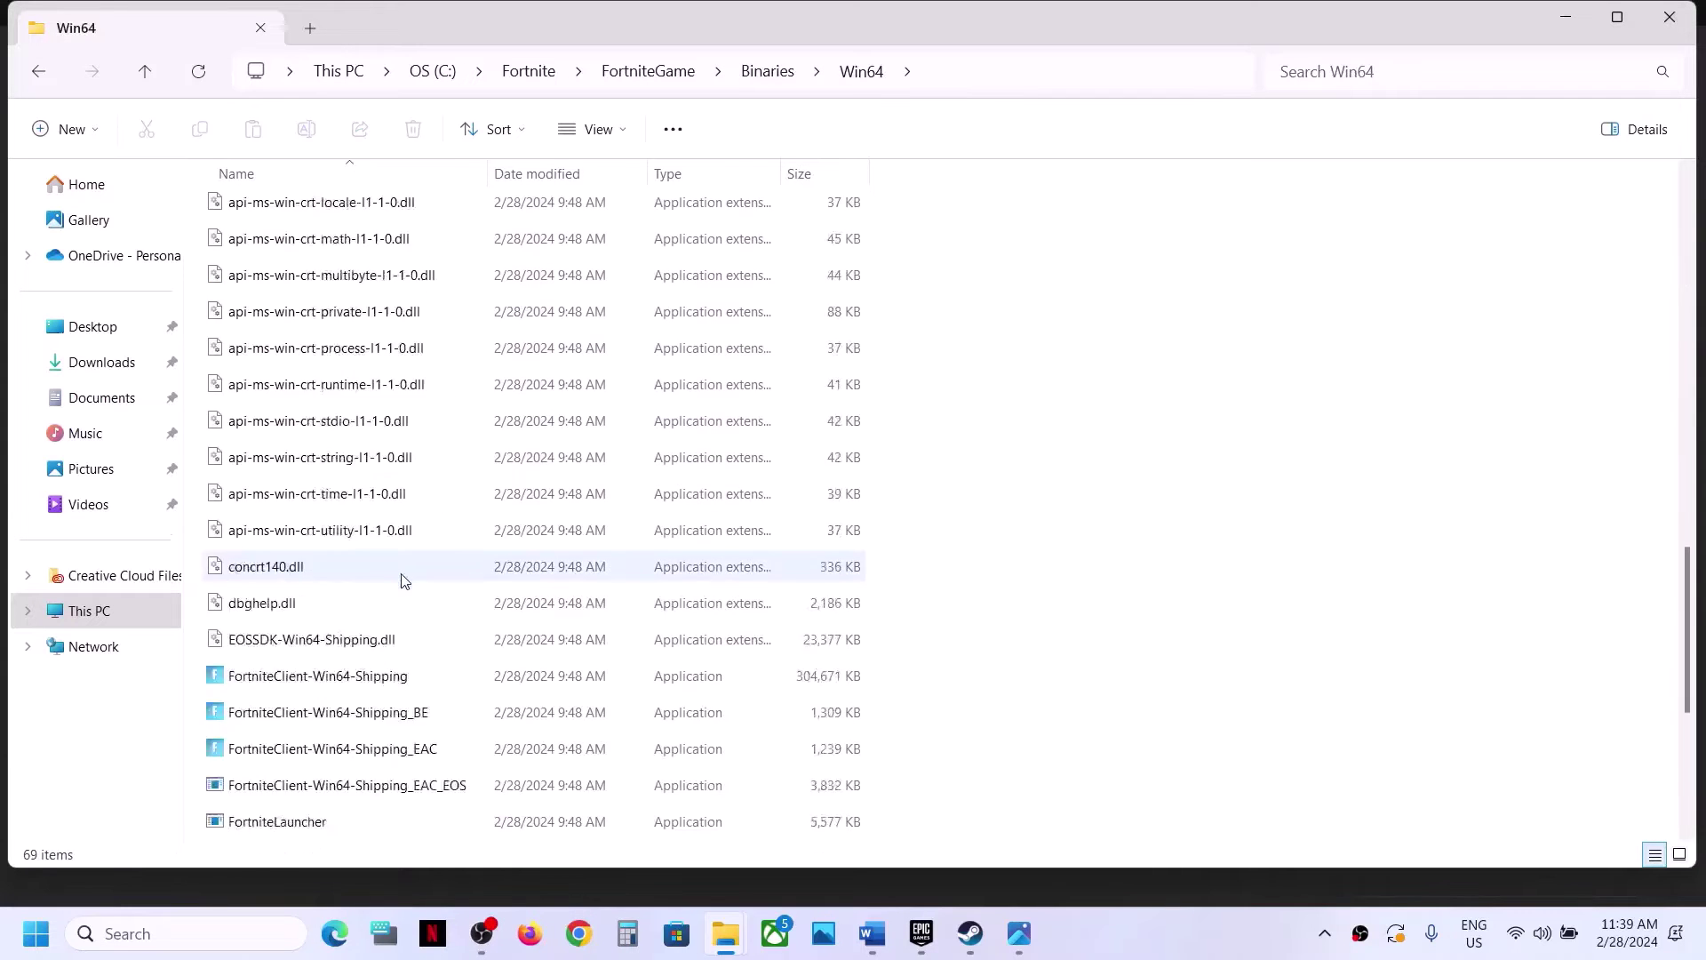
scroll(397, 570, "up", 3)
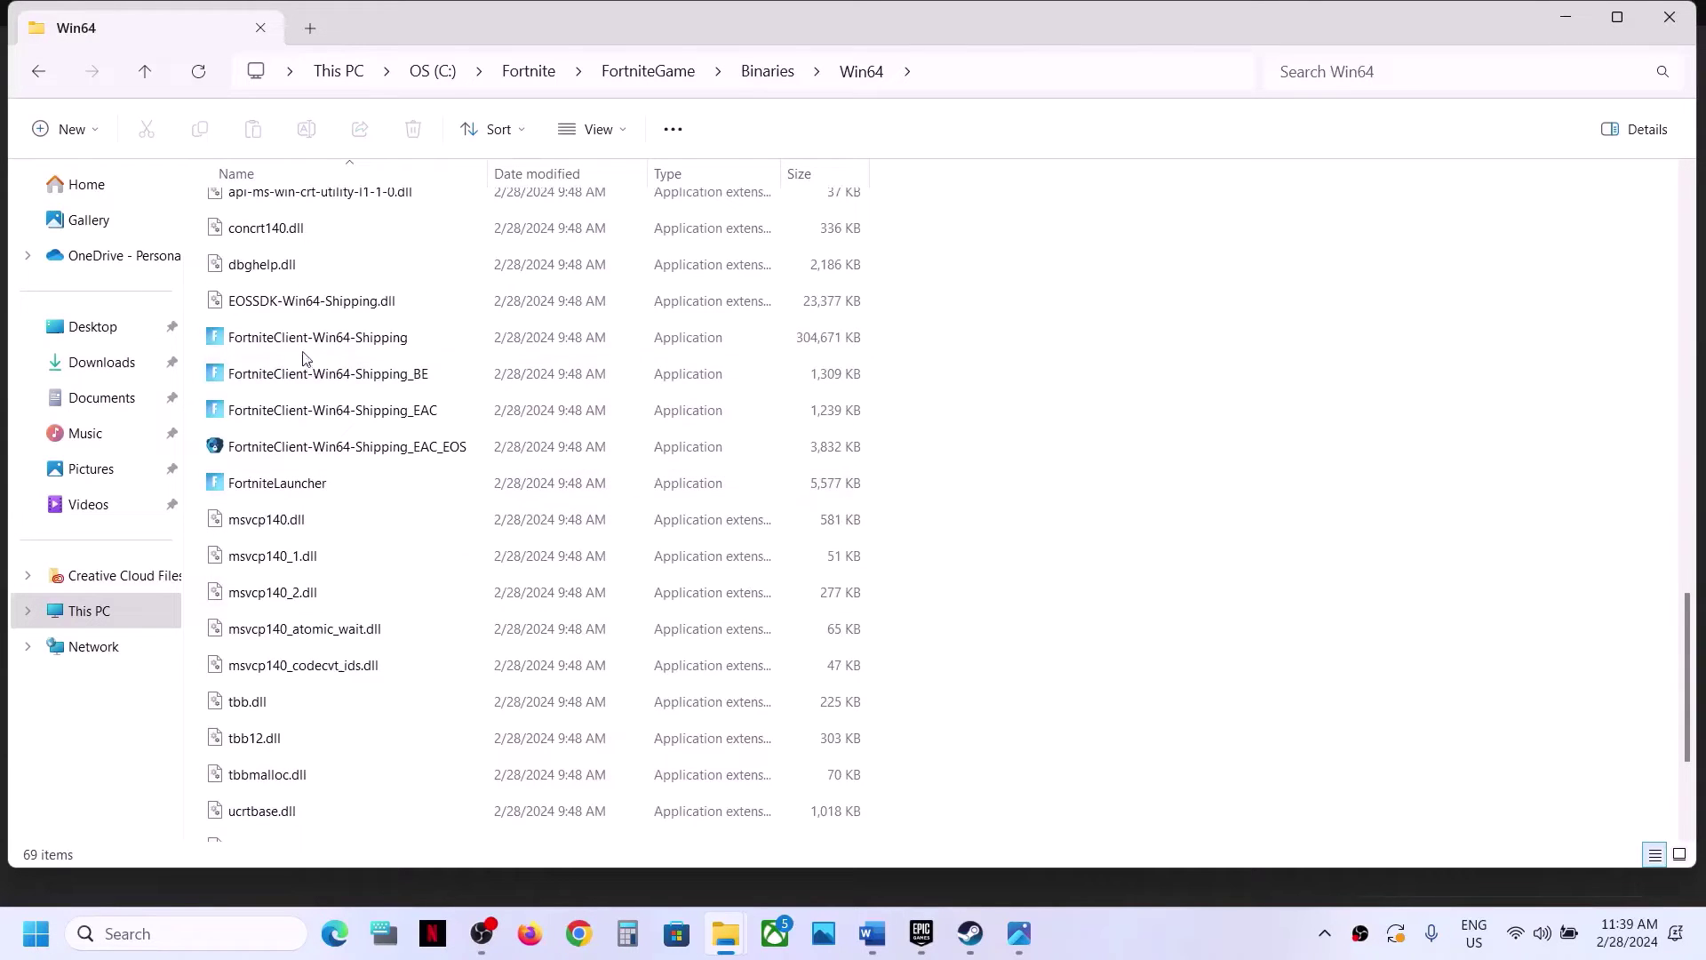
left_click(275, 485)
right_click(276, 486)
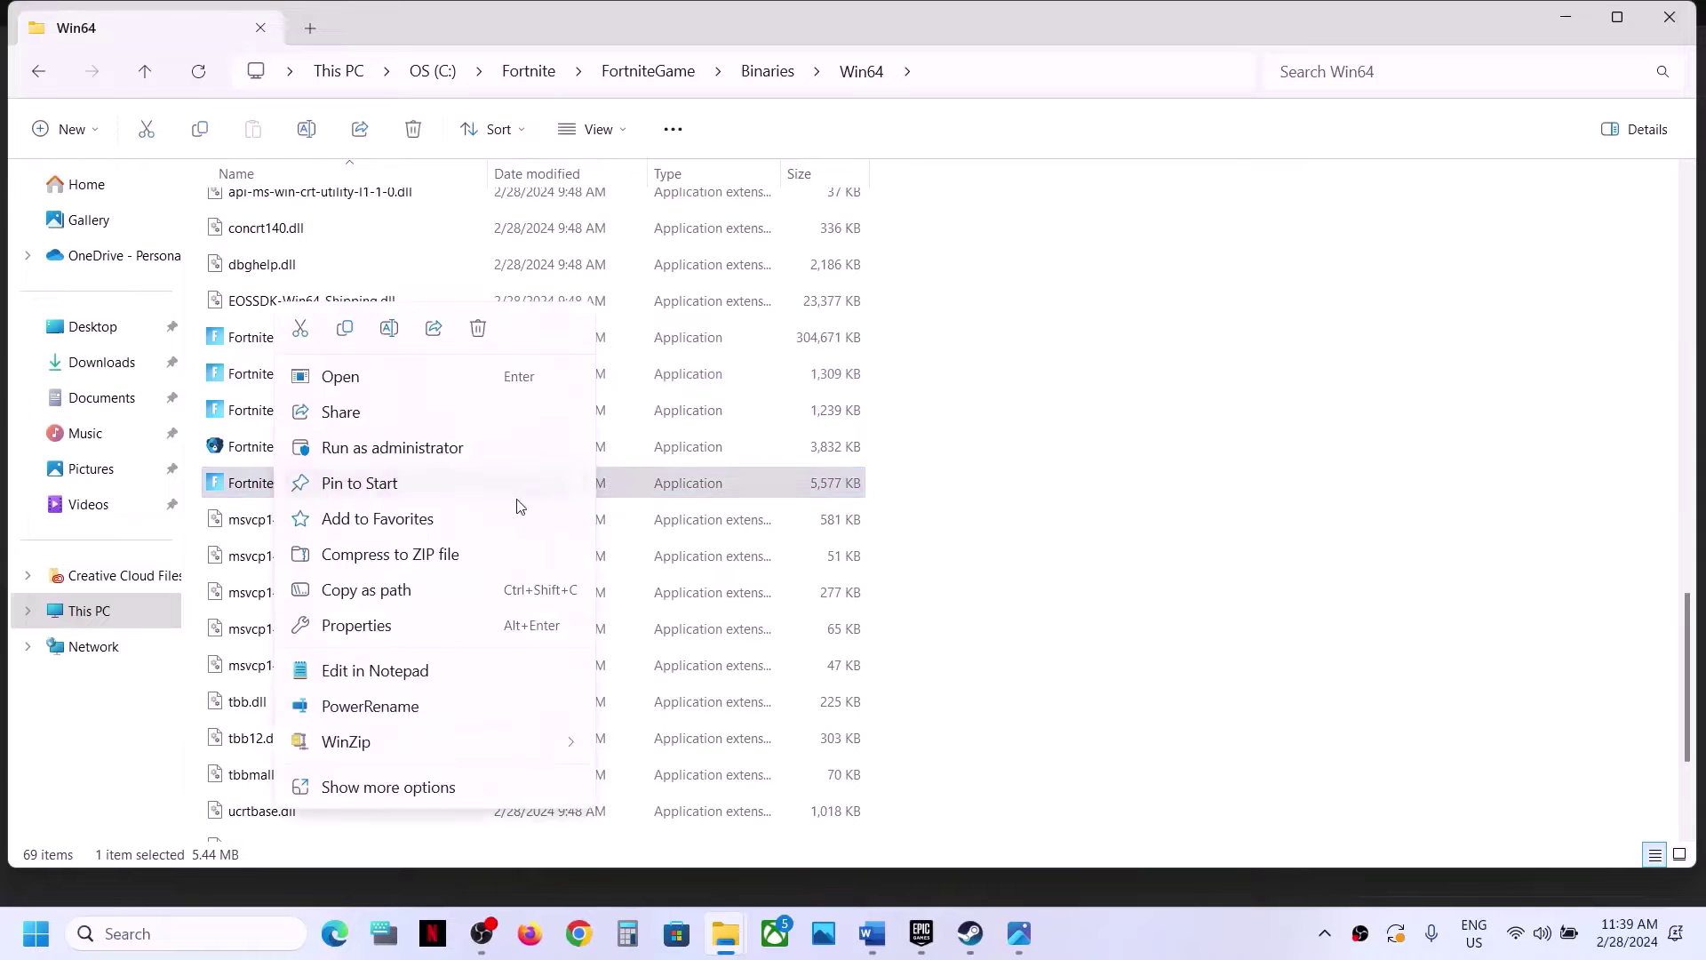
Step: Set FortniteLauncher to Windows 8 compatibility mode with fullscreen optimizations disabled, and apply
left_click(380, 628)
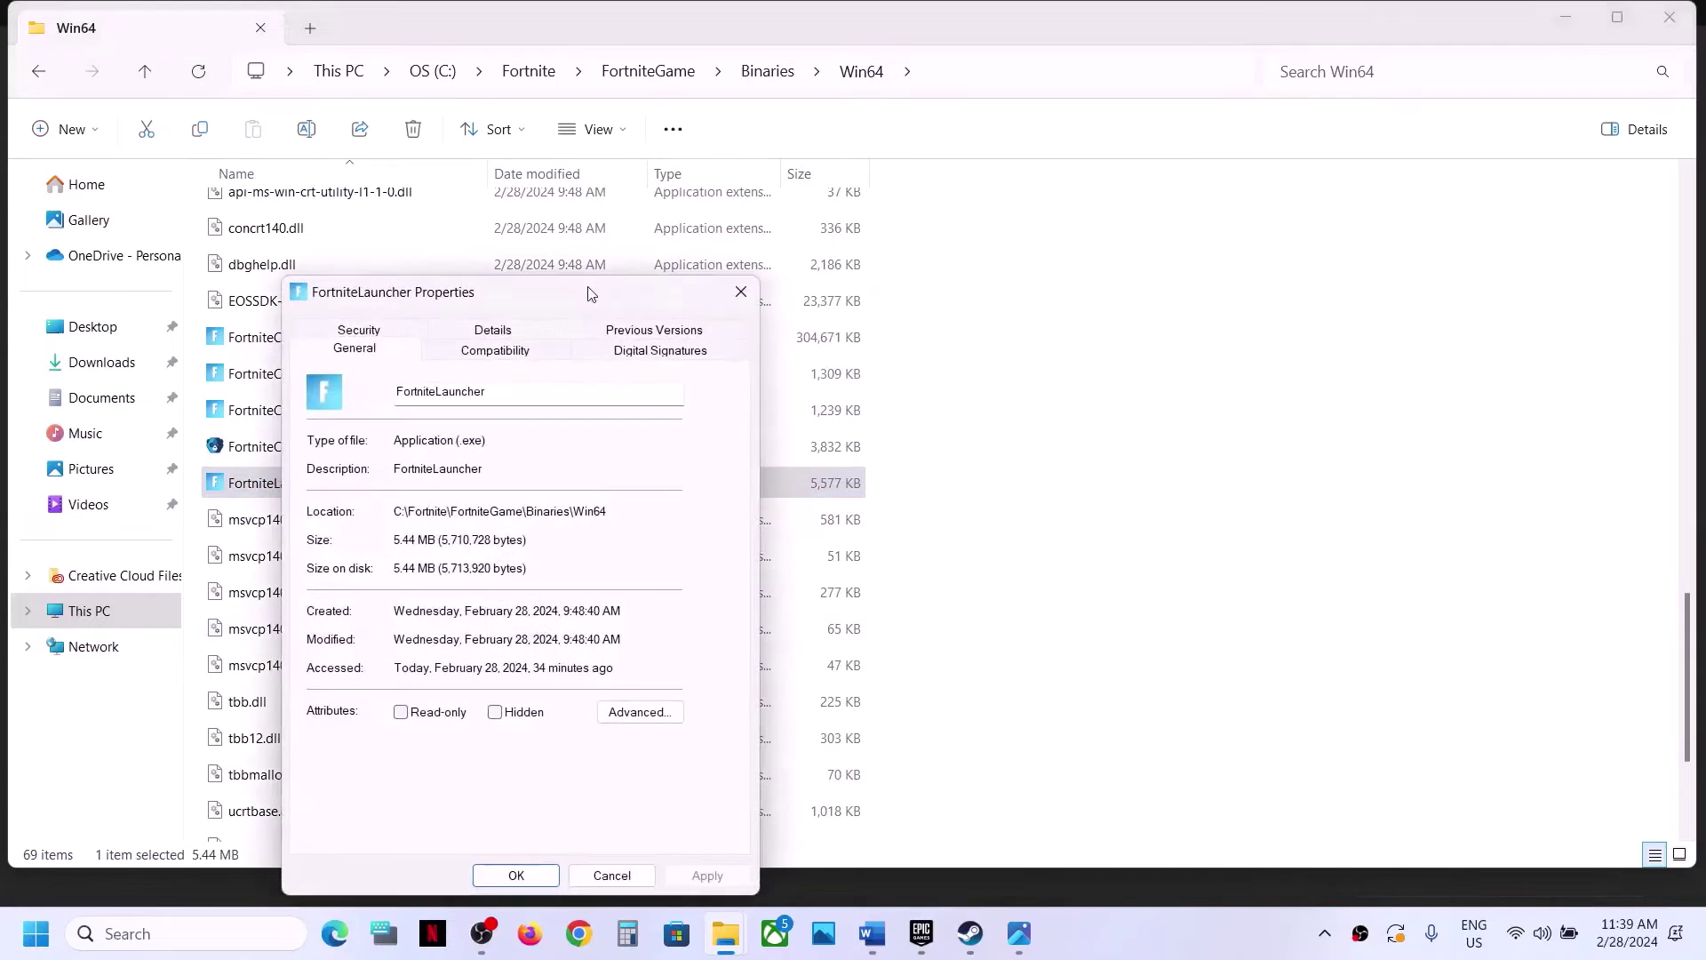
left_click_drag(578, 305, 684, 164)
left_click(613, 210)
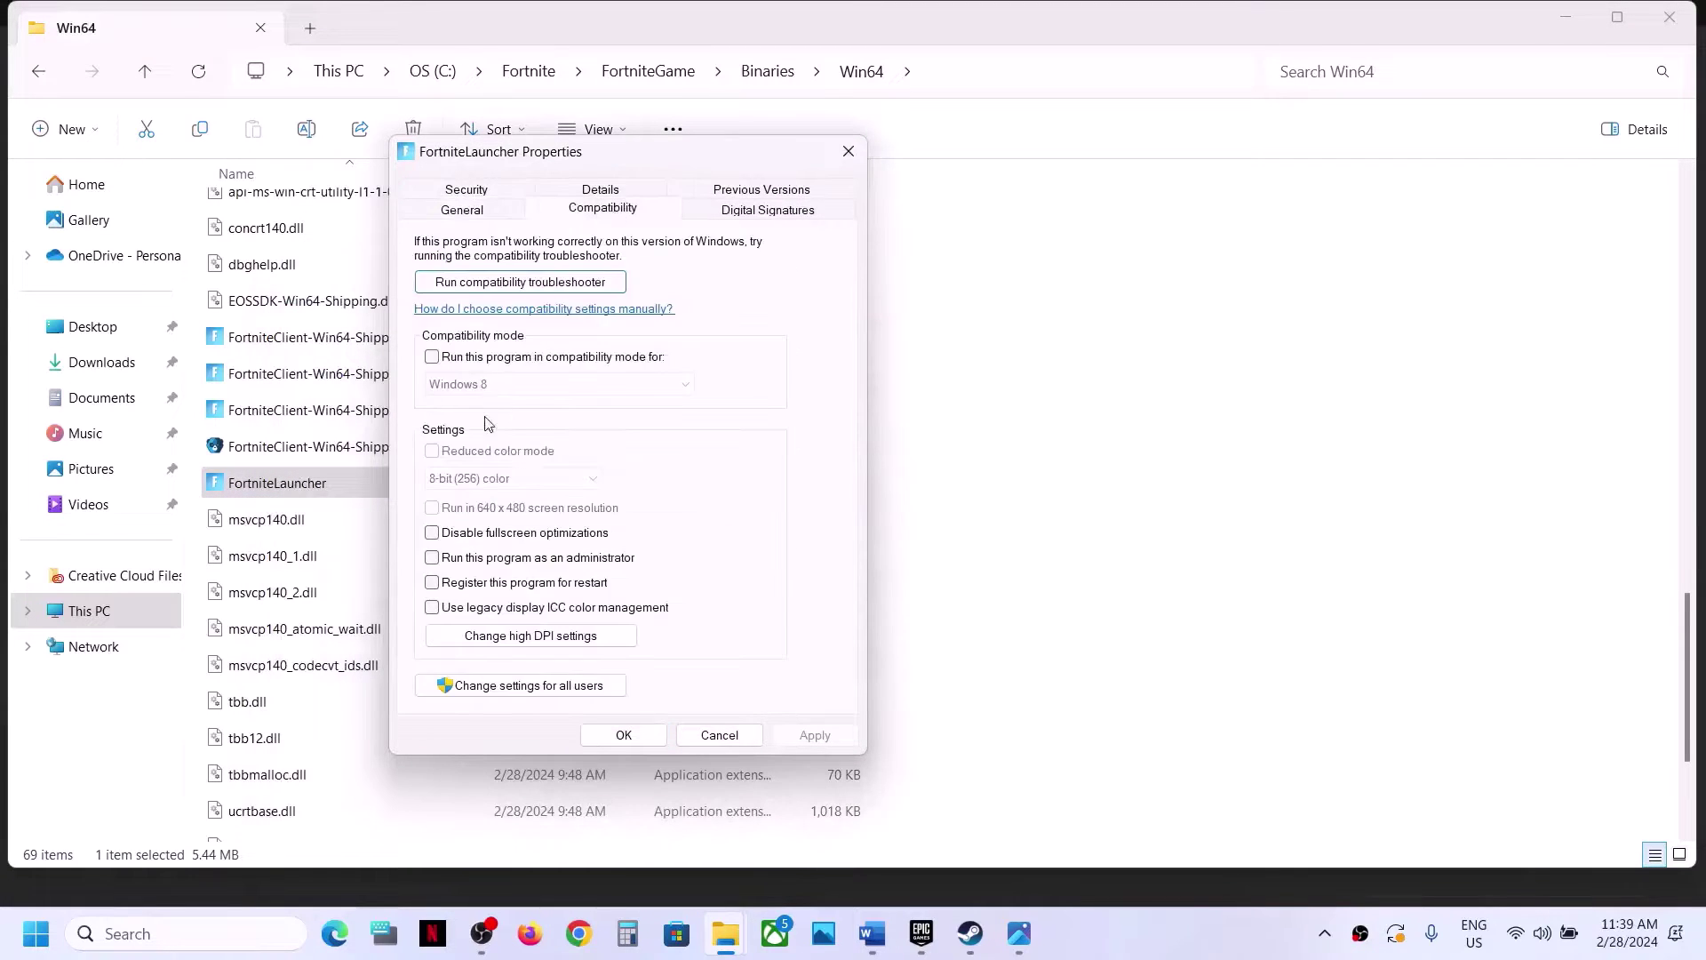
left_click(432, 558)
left_click(433, 357)
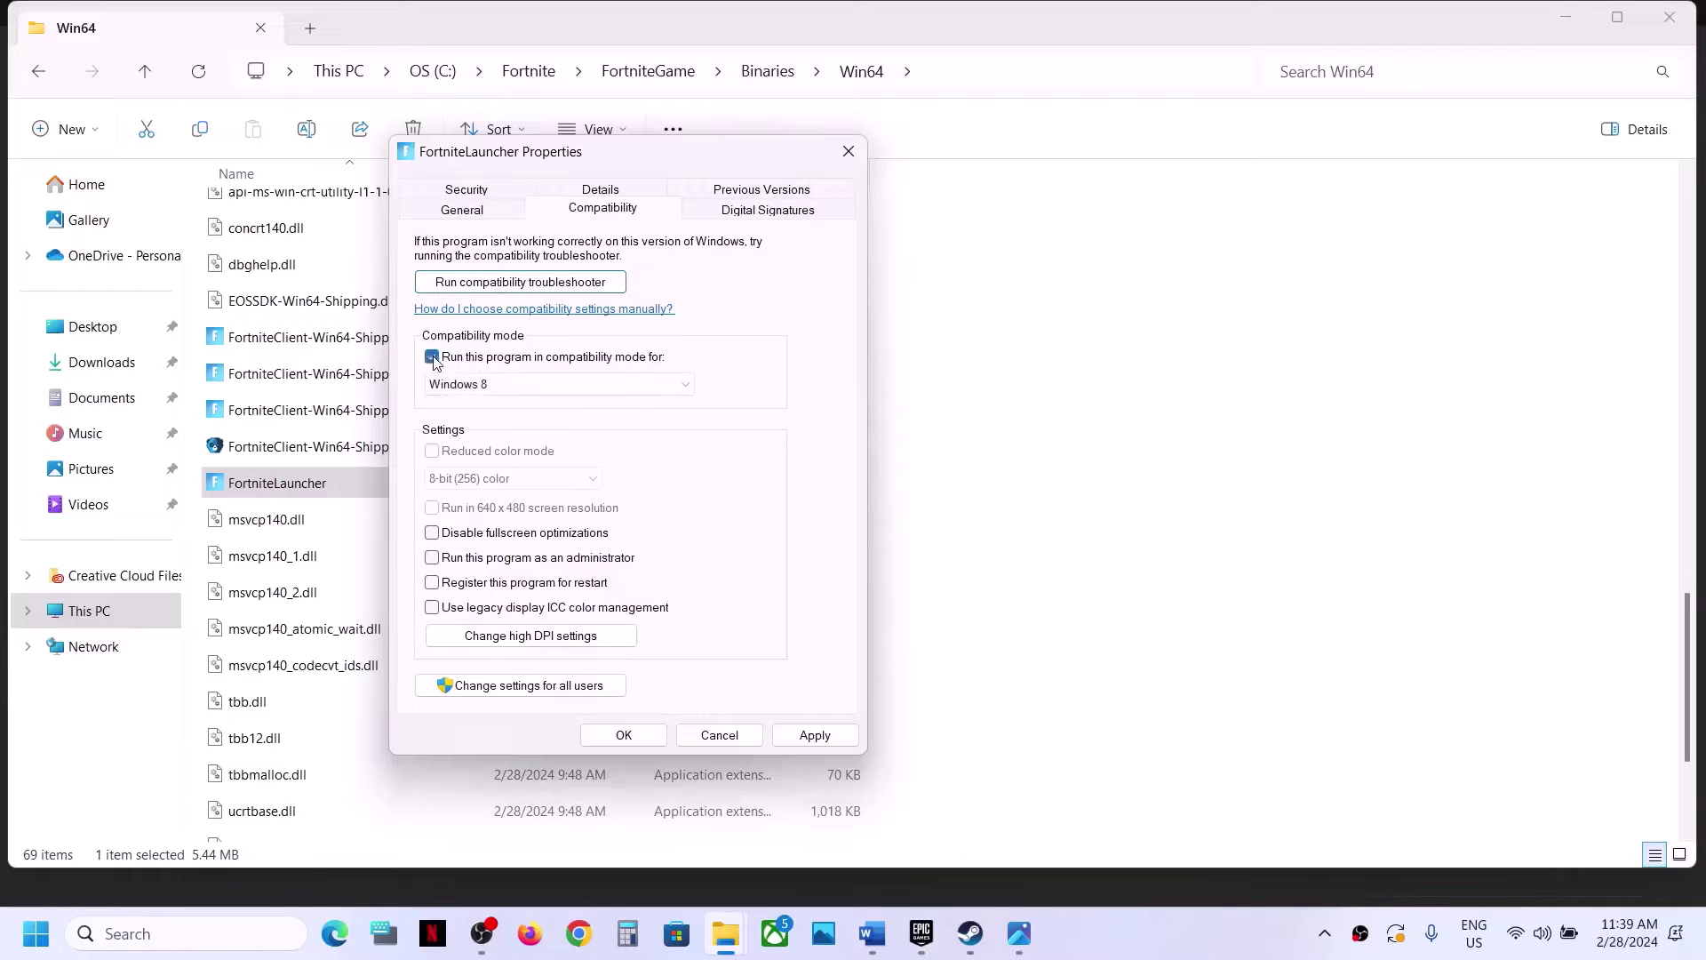
left_click(467, 386)
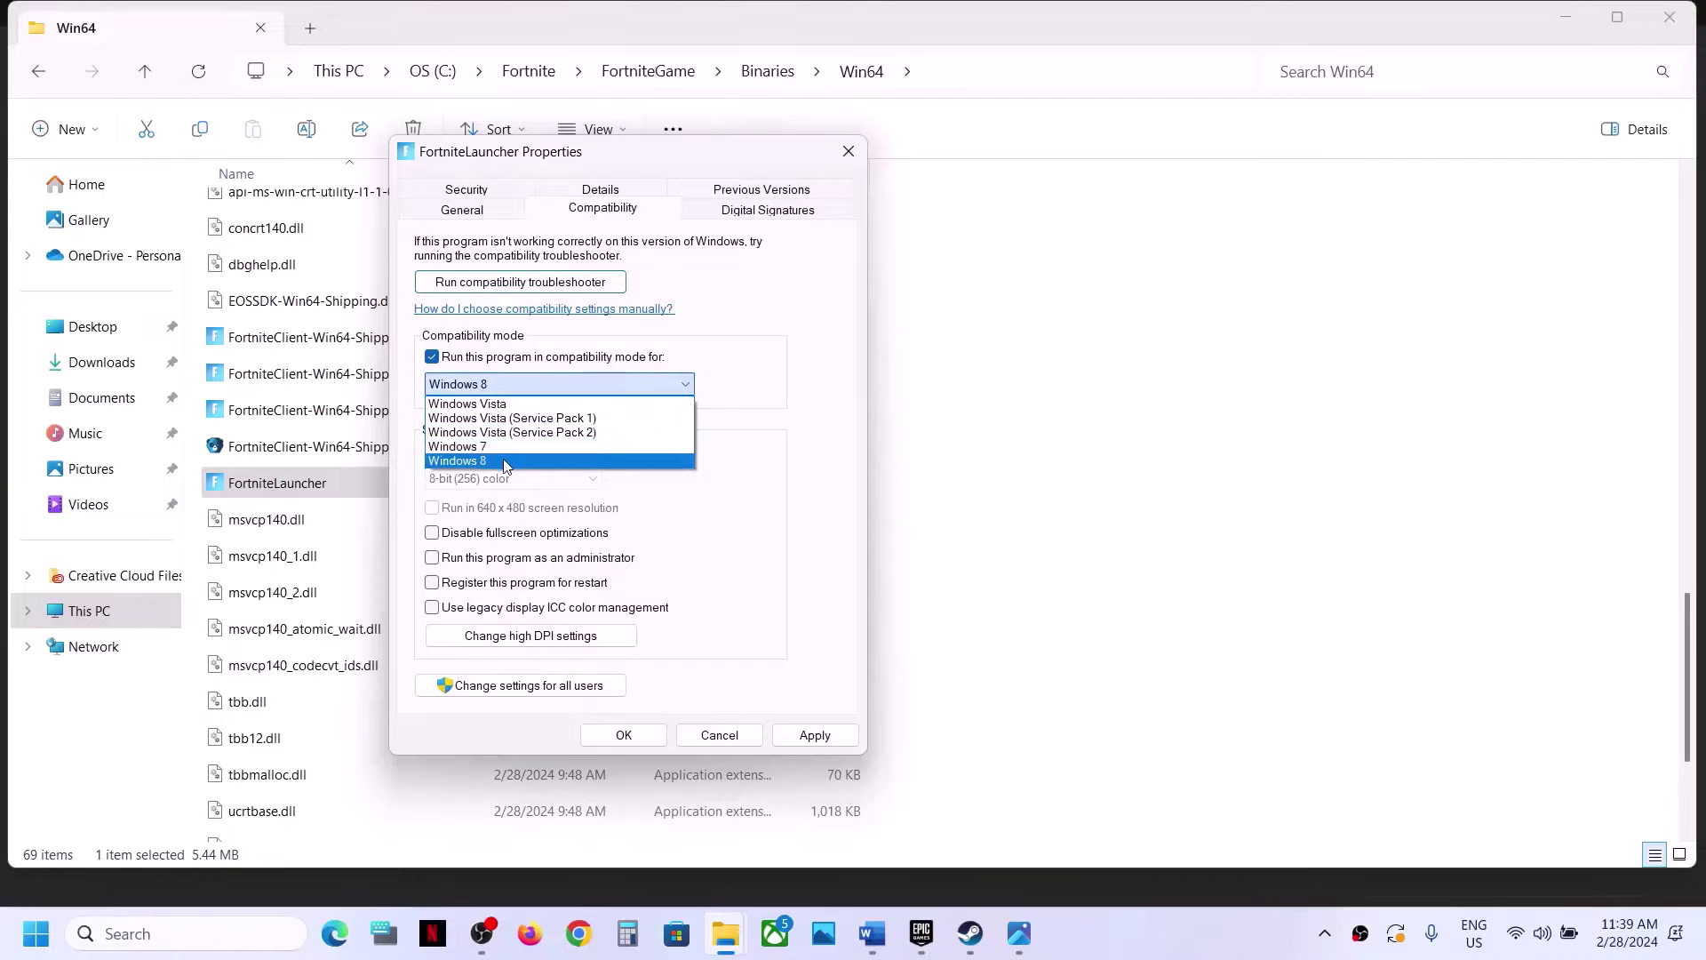
left_click(506, 462)
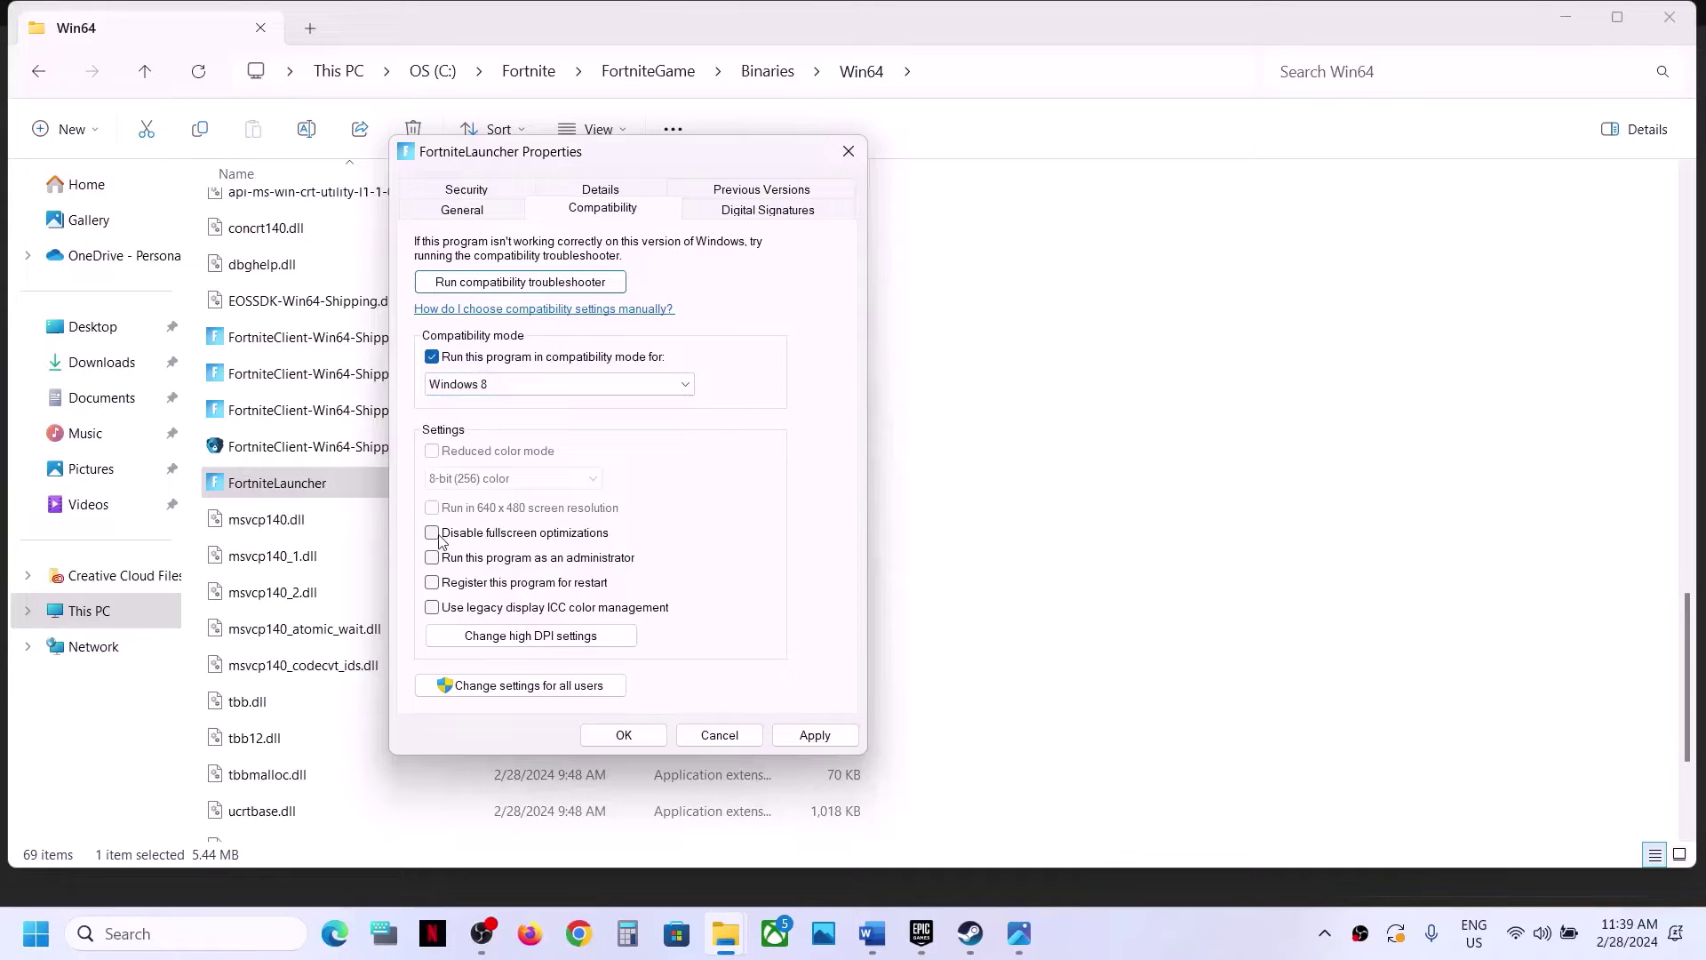
left_click(826, 733)
left_click(644, 735)
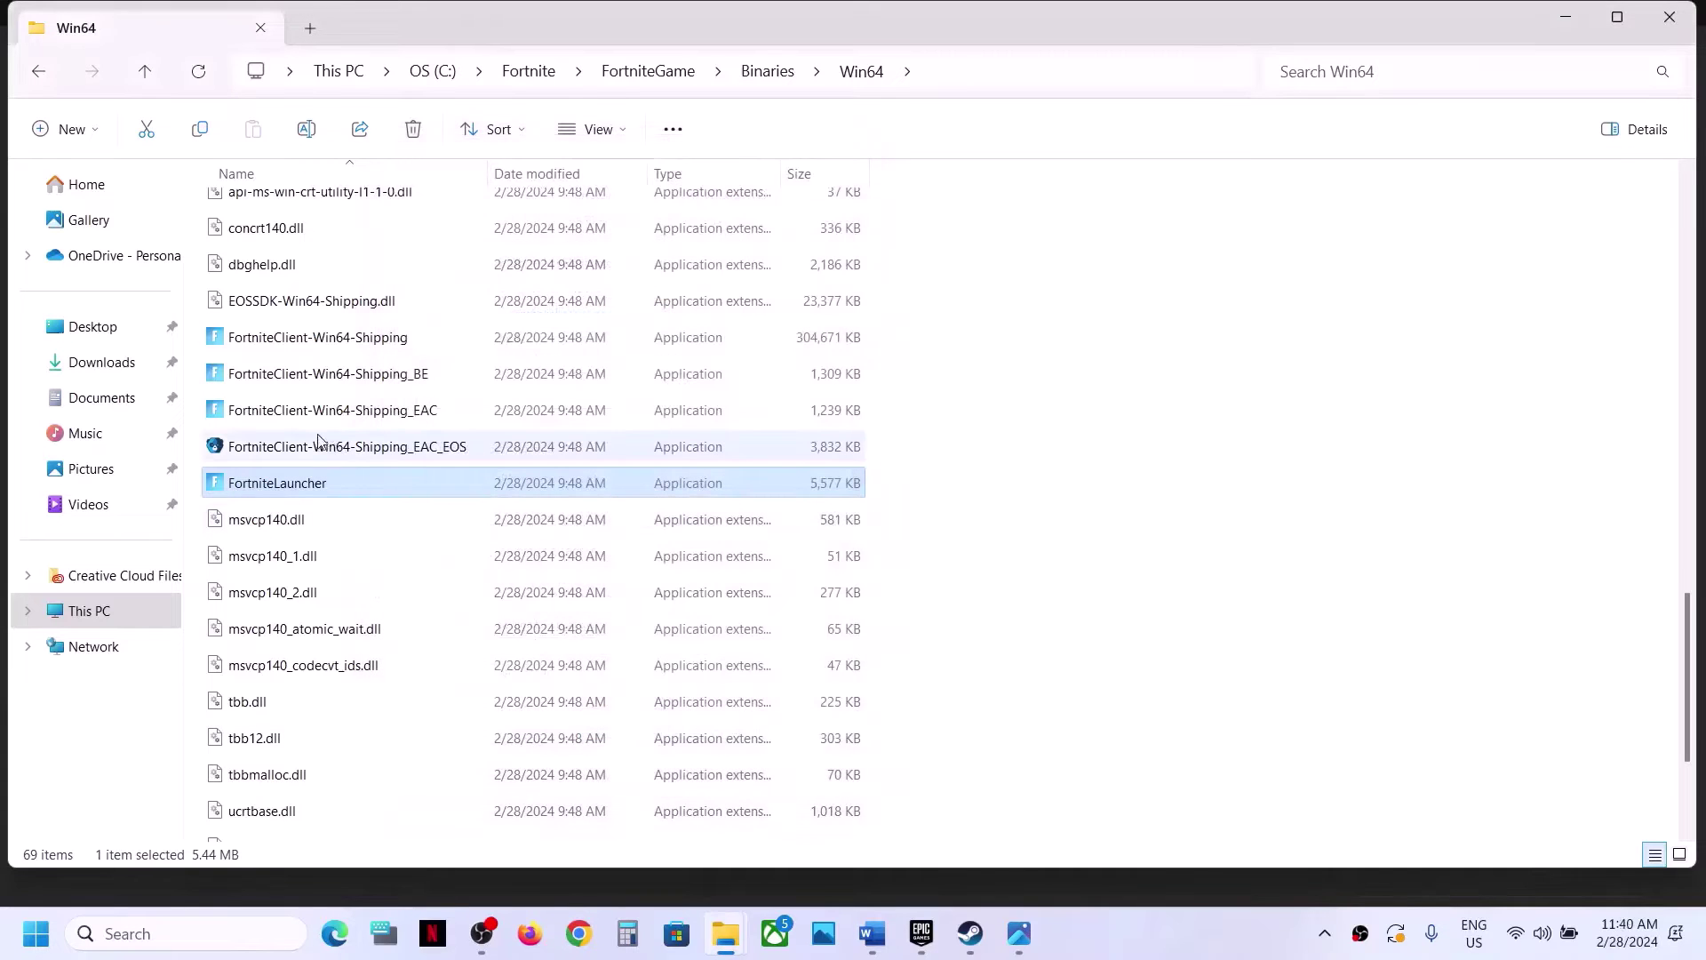
left_click(308, 413)
Step: Give FortniteClient-Win64-Shipping_EAC Windows 8 compatibility and disabled fullscreen optimizations, then apply
right_click(308, 417)
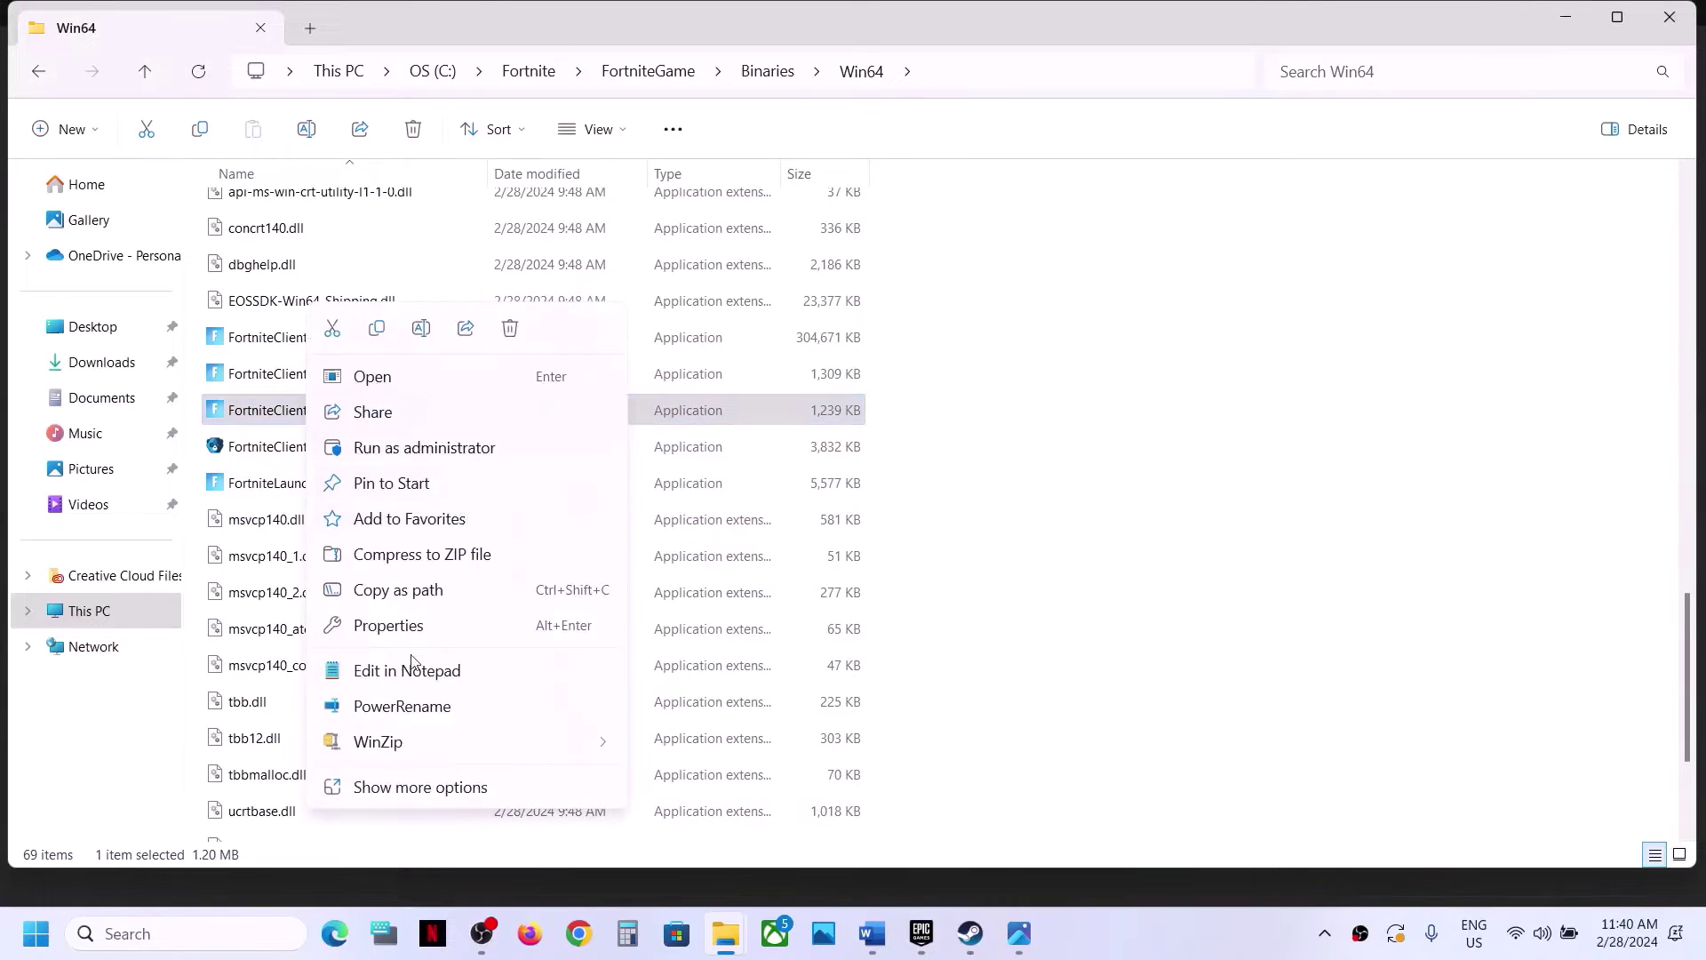
left_click(389, 625)
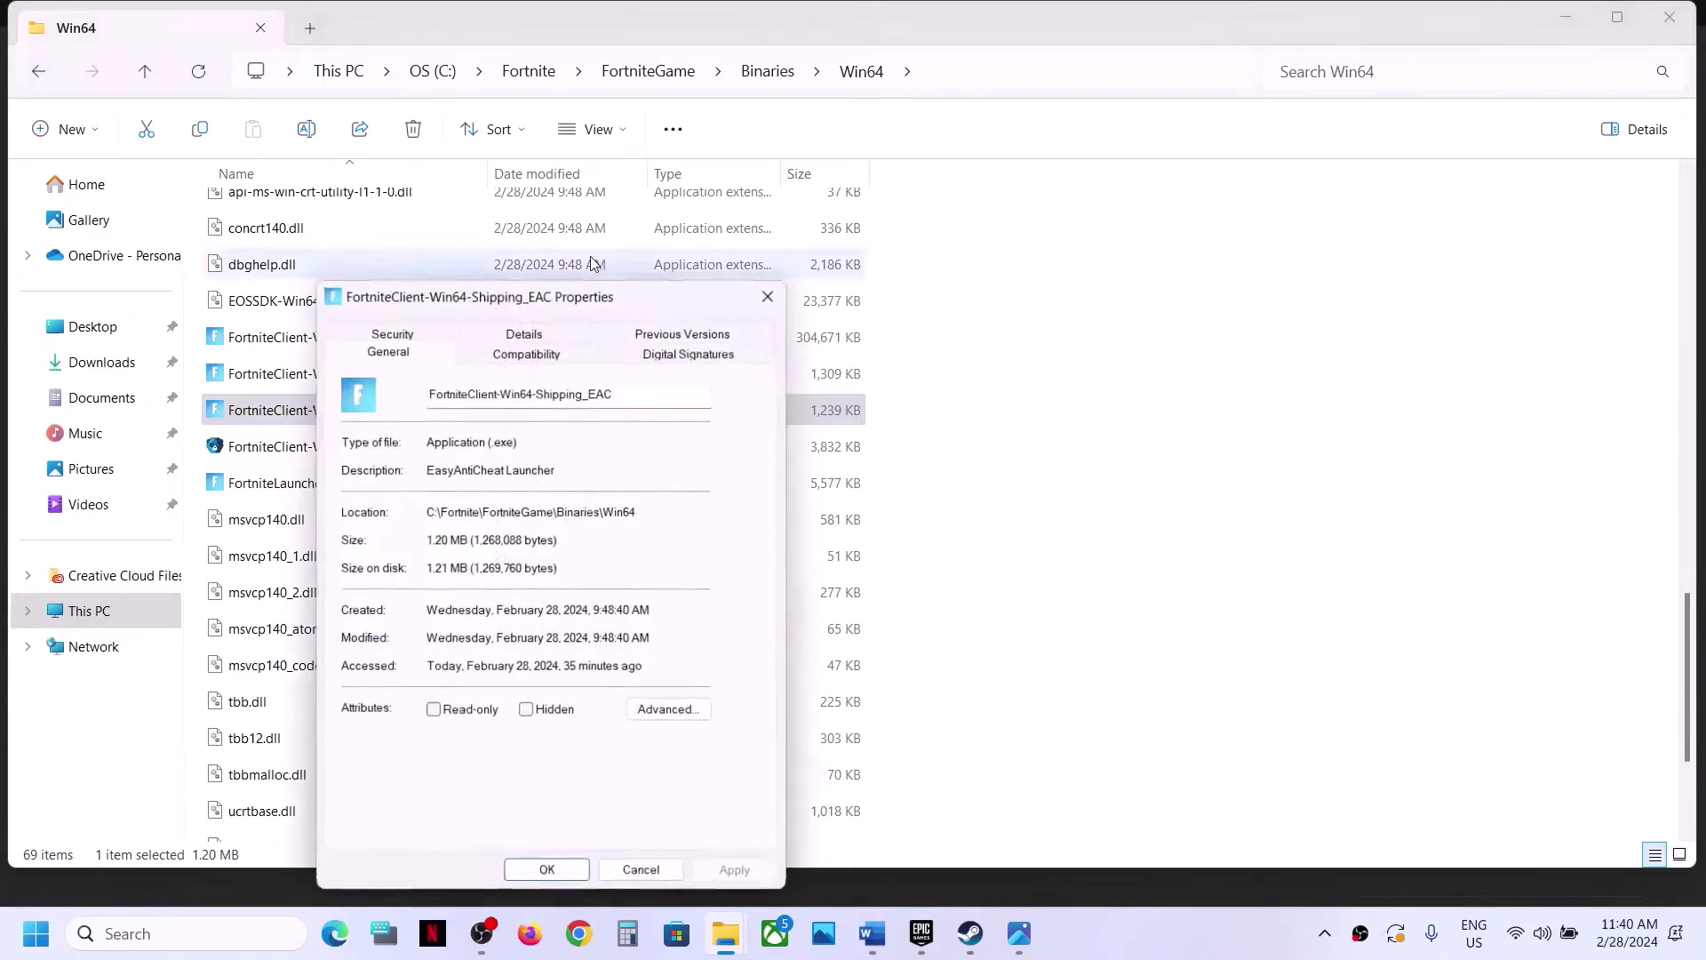
left_click(487, 353)
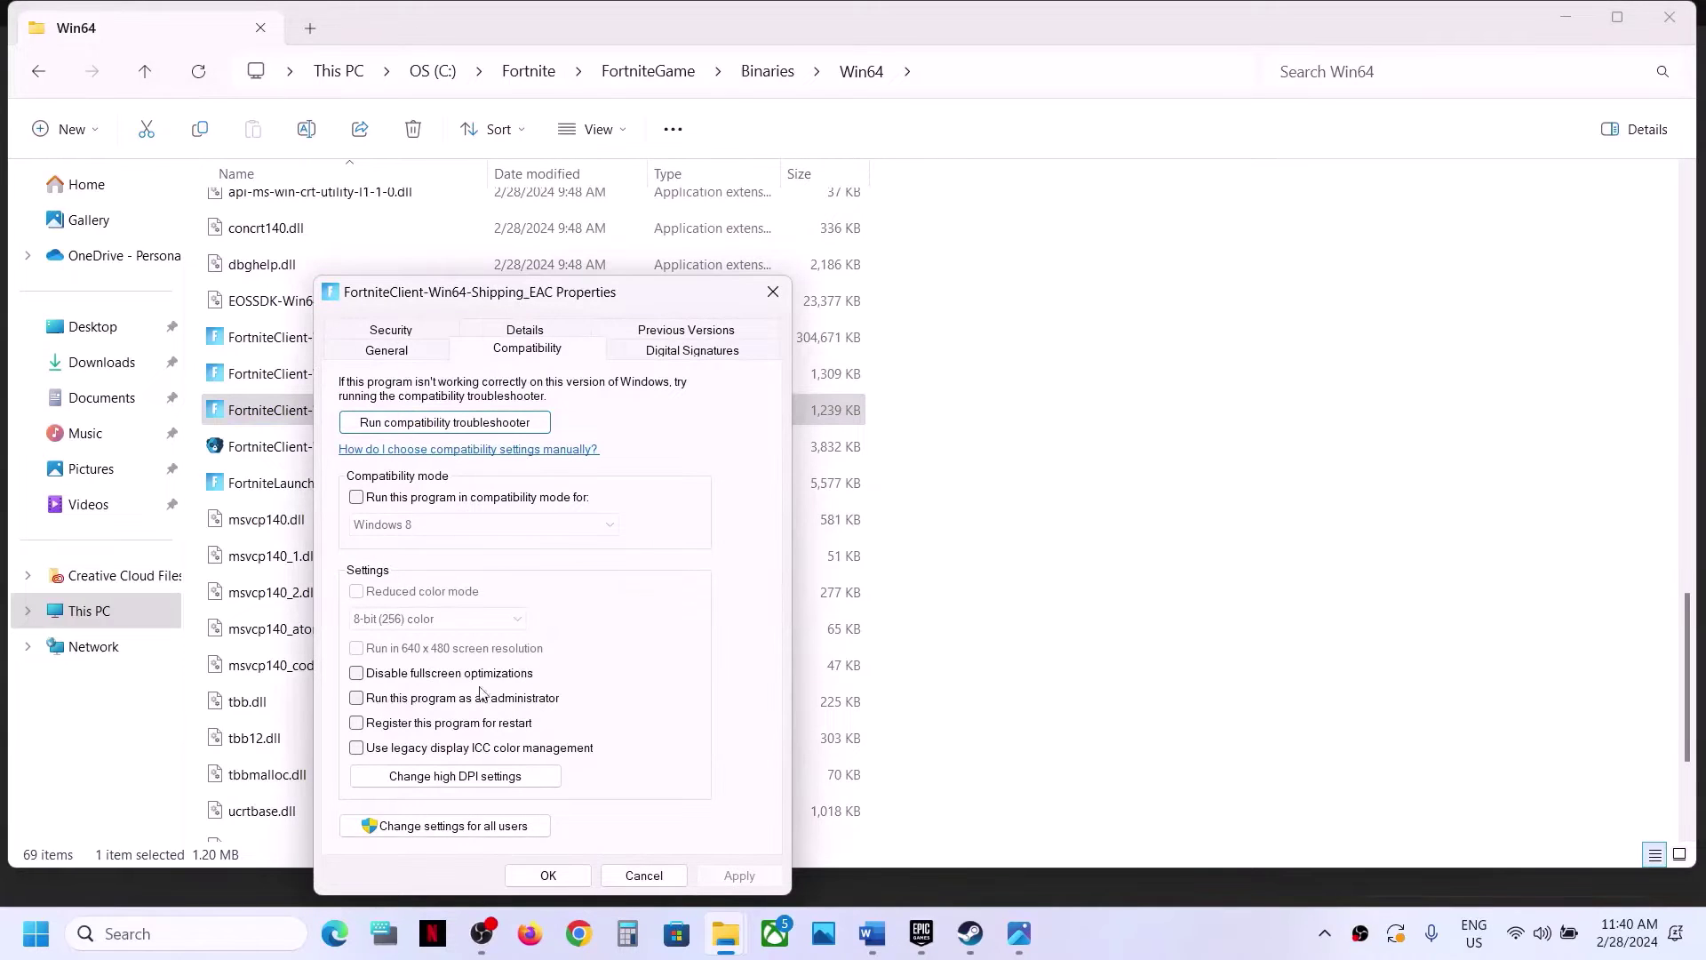
left_click(357, 497)
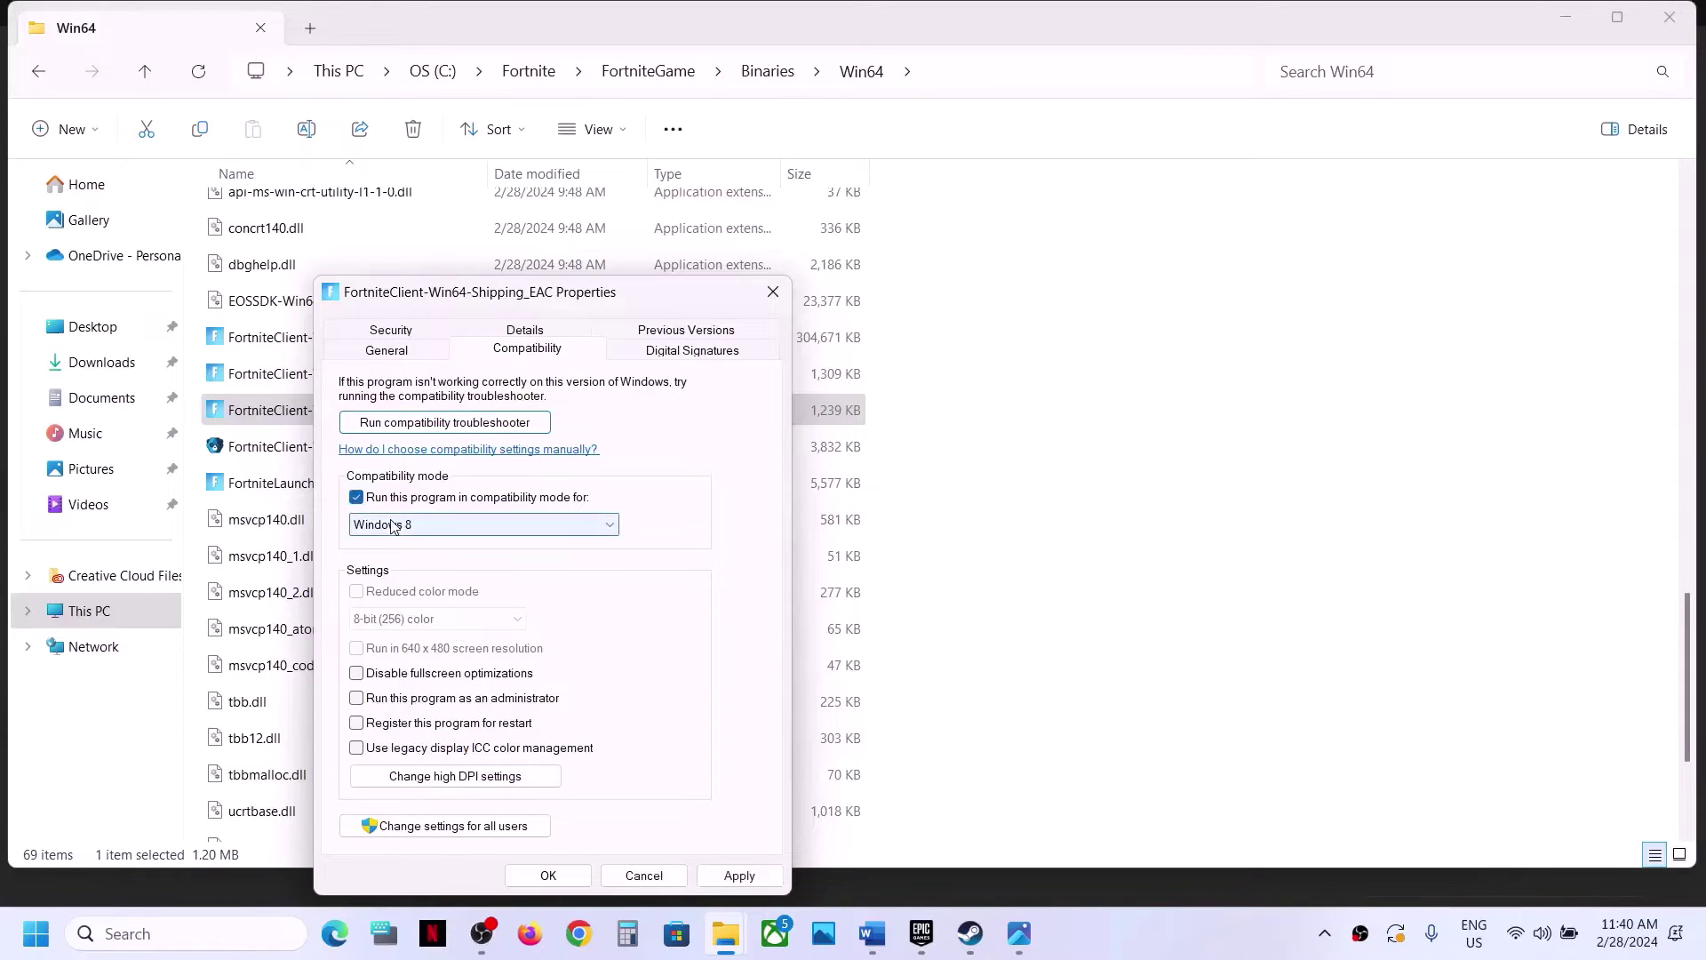
left_click(358, 677)
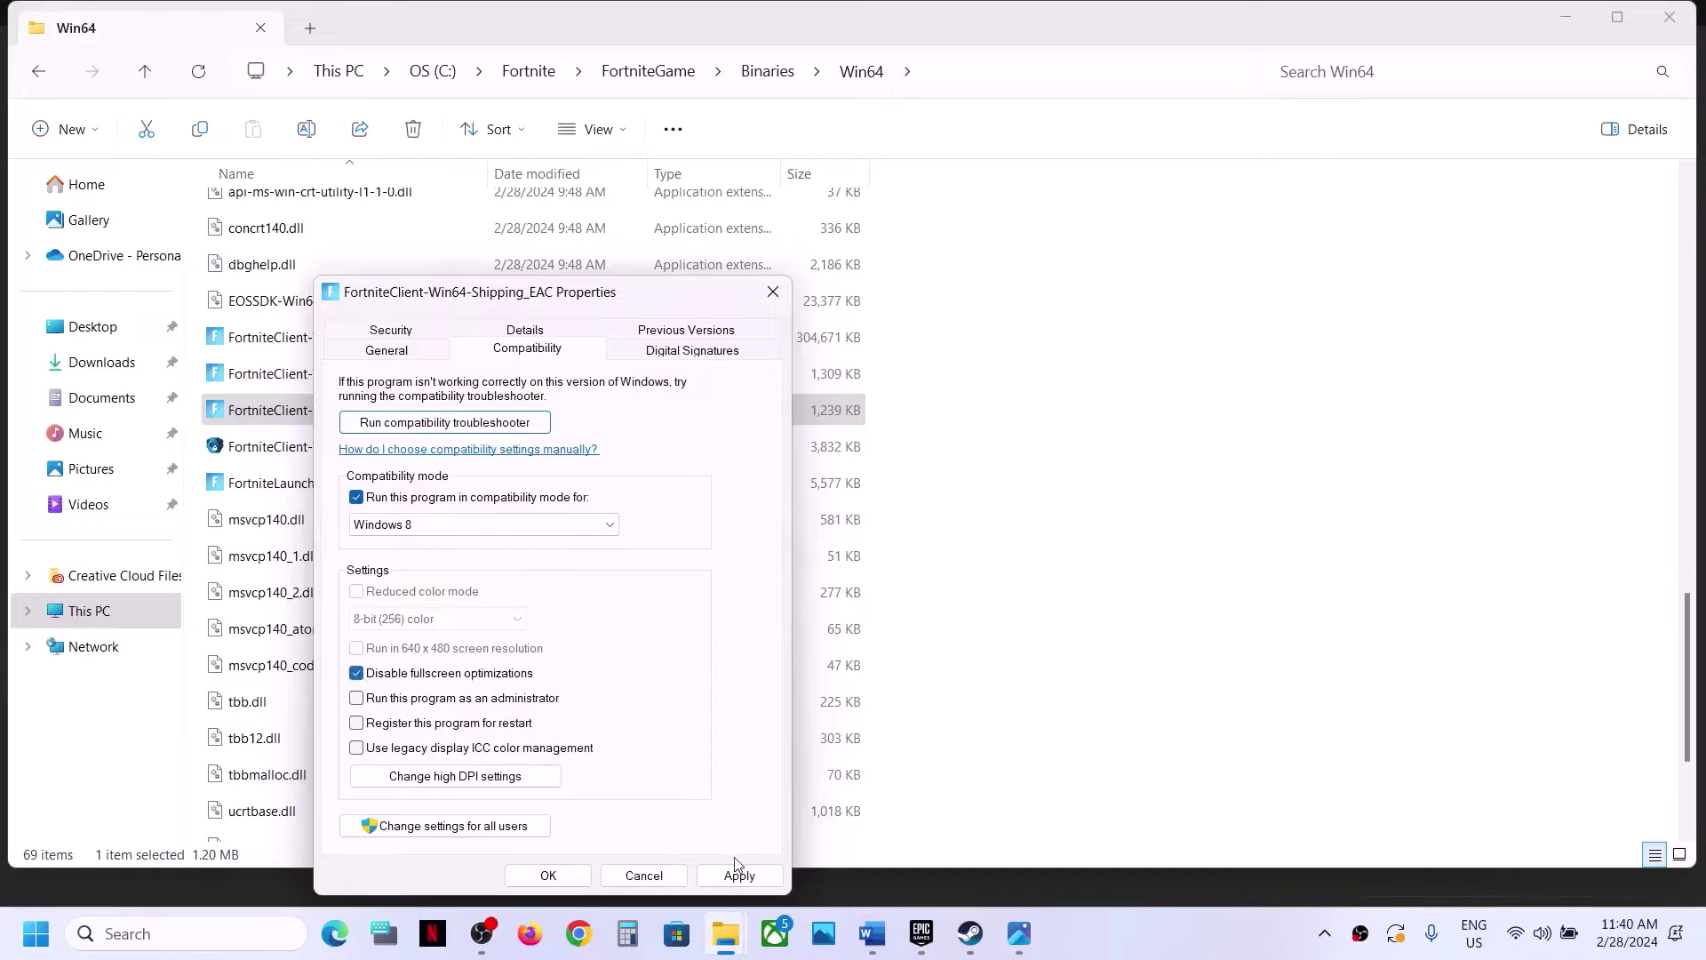
left_click(737, 875)
left_click(548, 876)
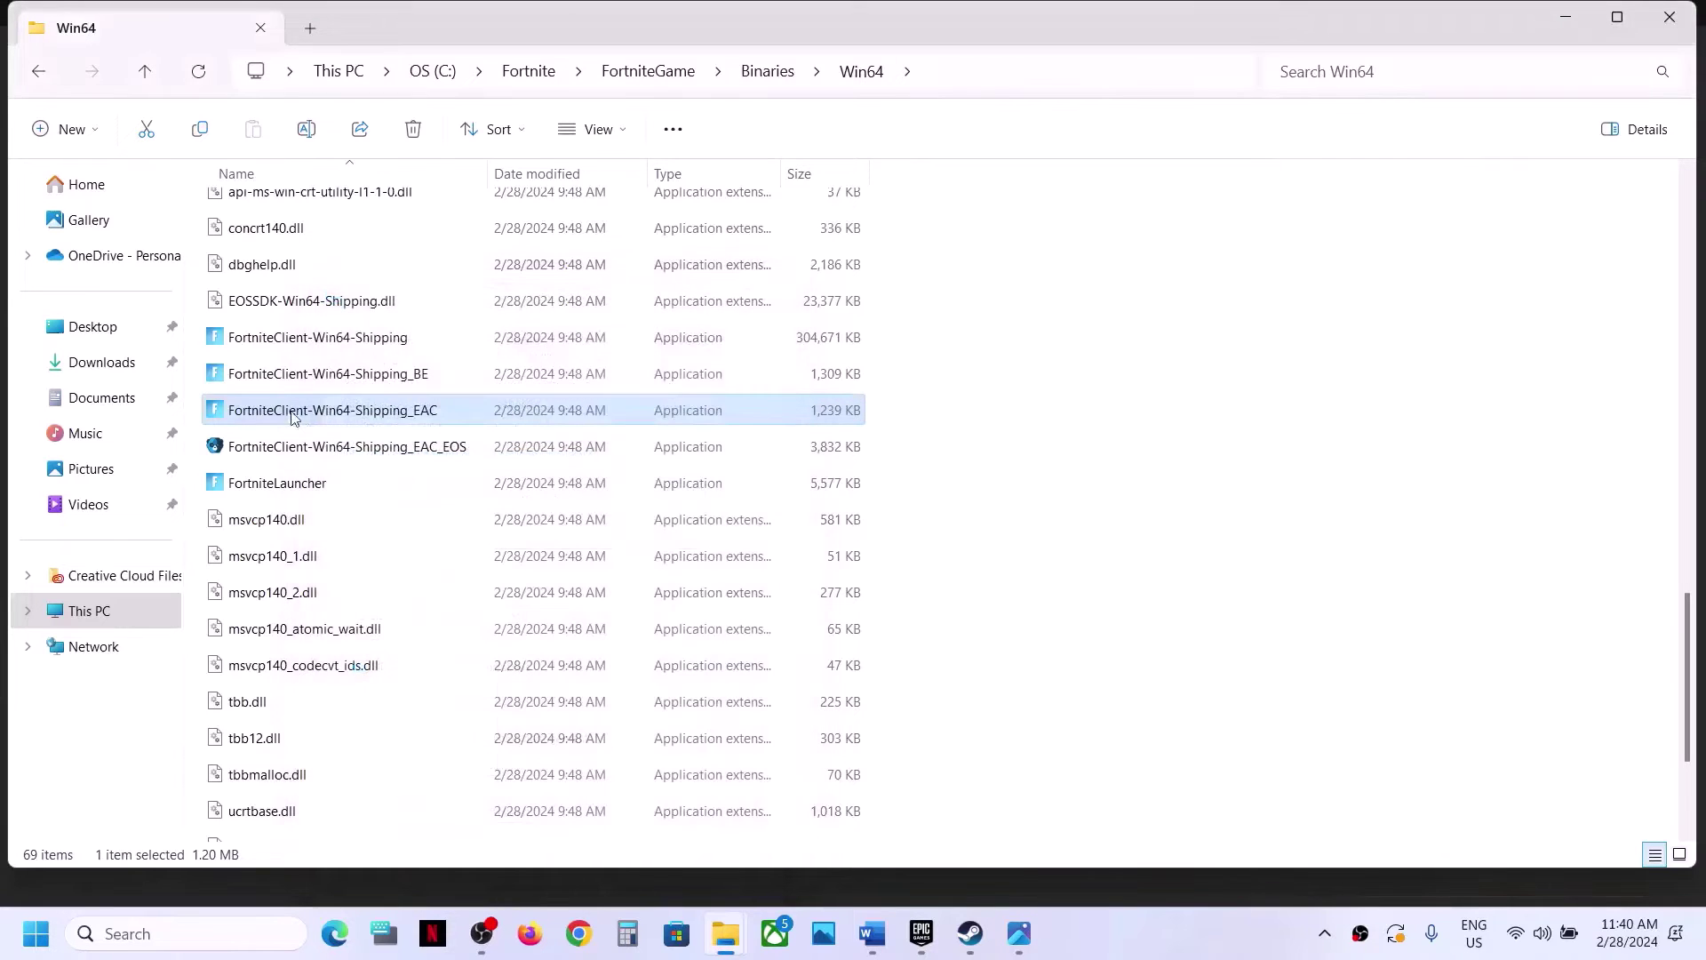
left_click(273, 386)
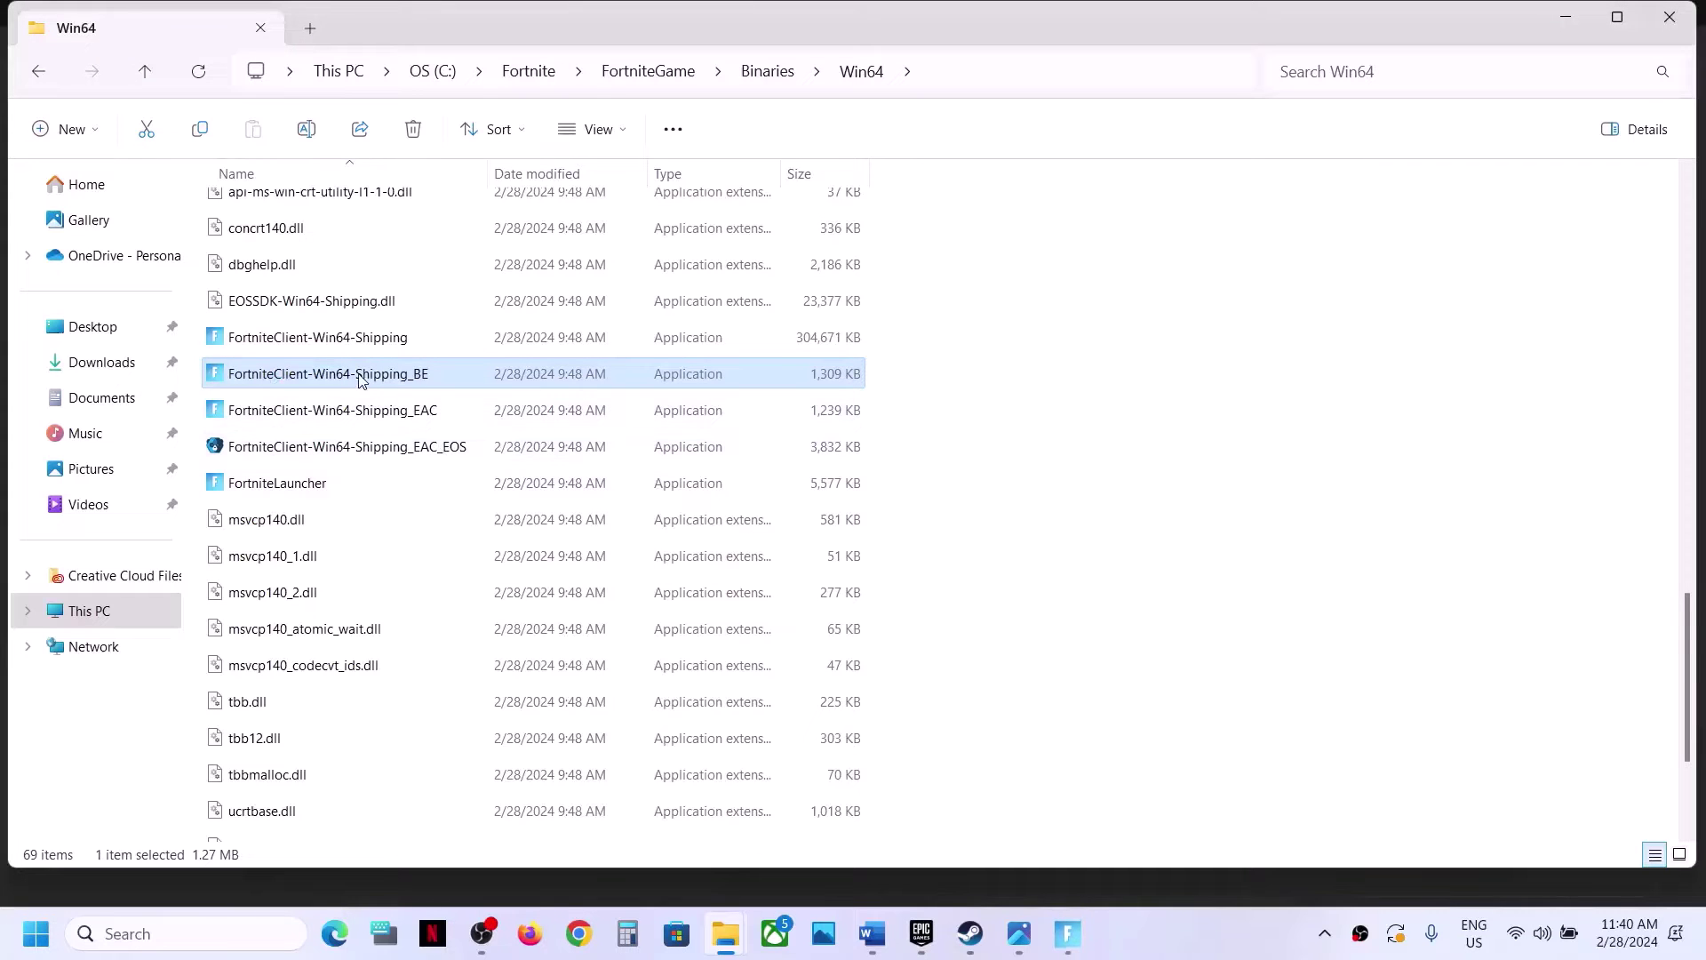
Step: Give FortniteClient-Win64-Shipping_BE Windows 8 compatibility and disabled fullscreen optimizations, then apply
right_click(362, 377)
left_click(436, 624)
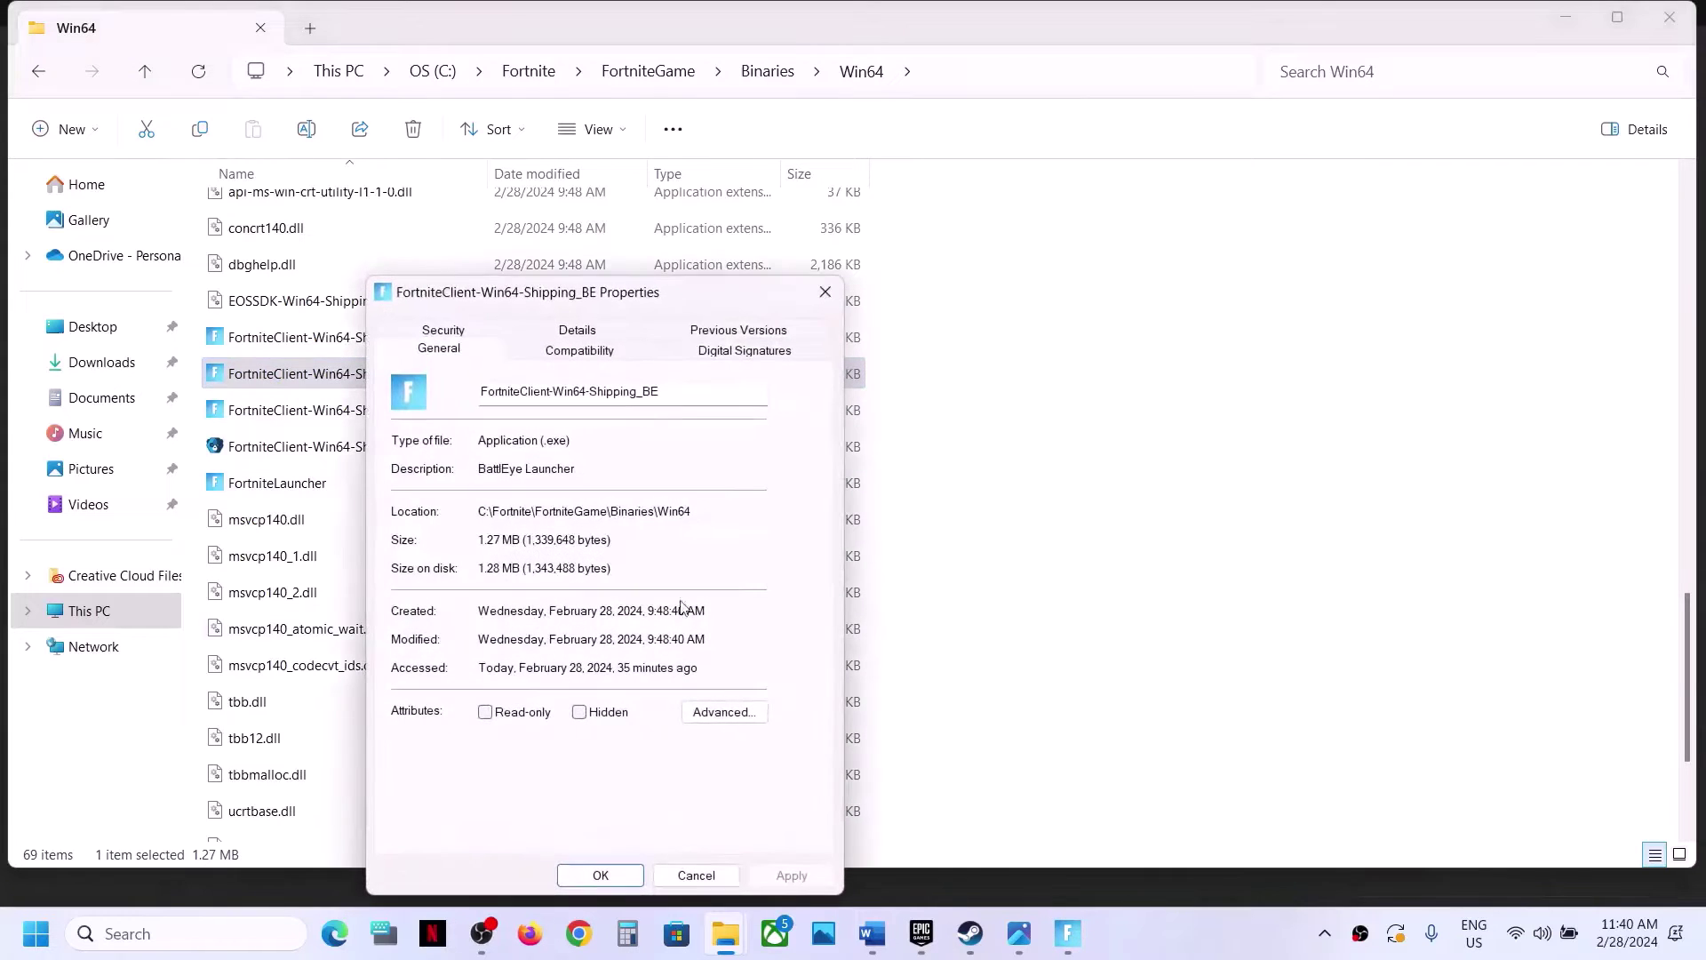
left_click(551, 354)
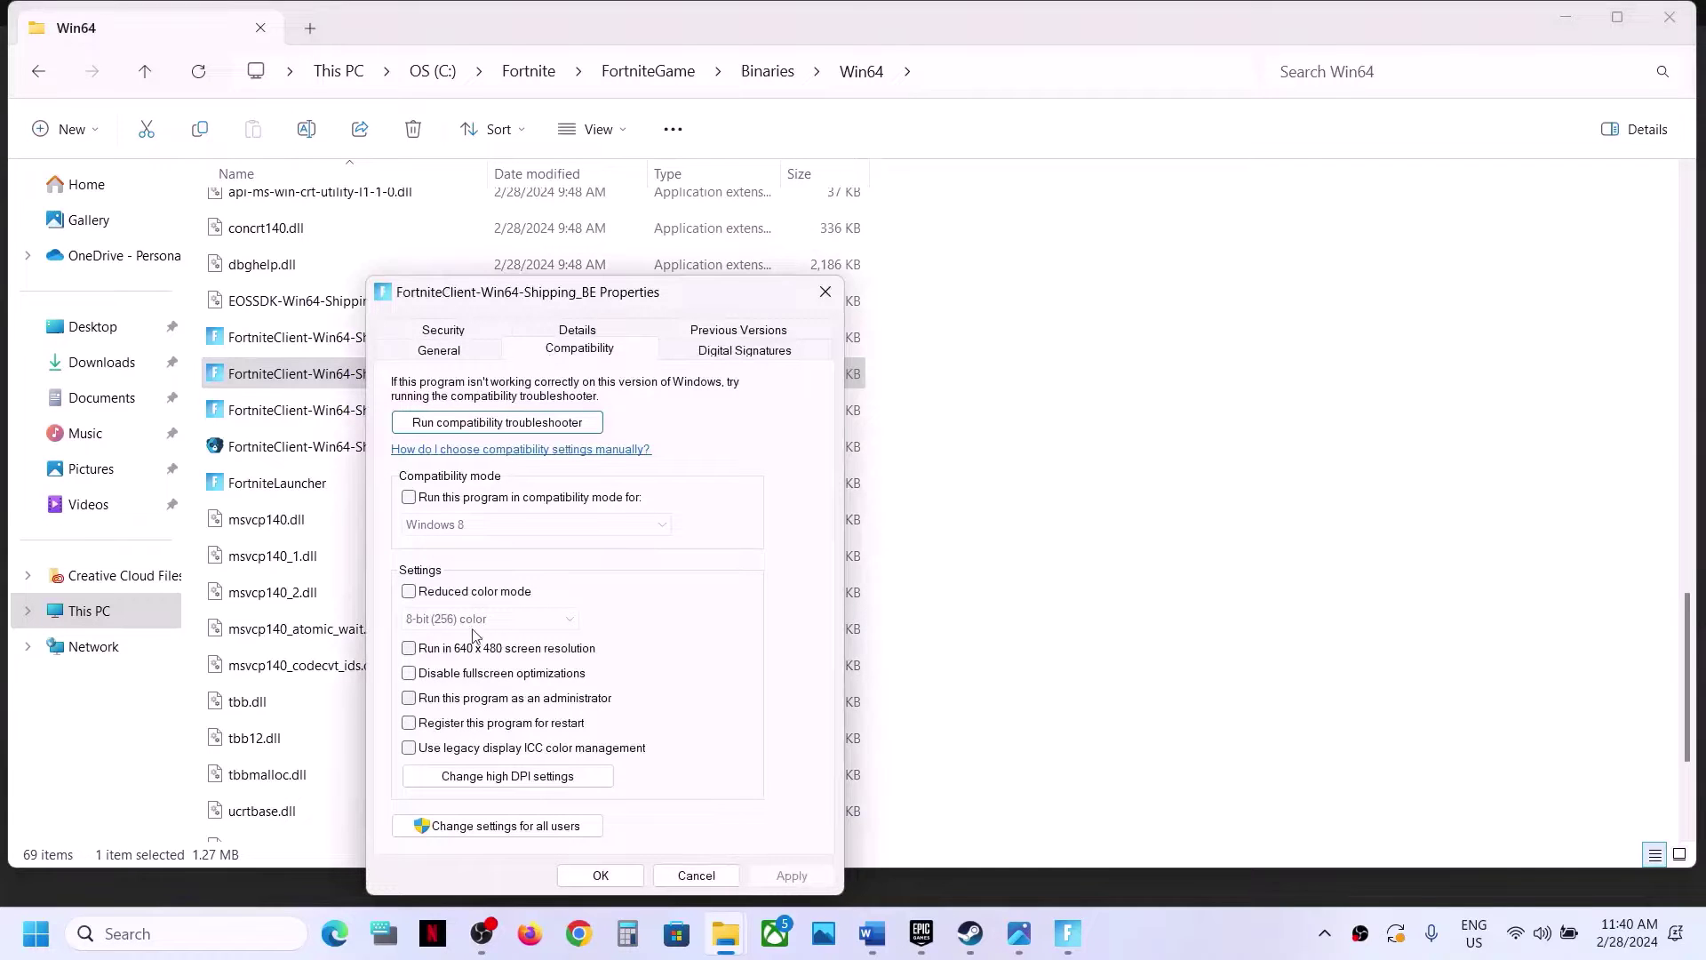
left_click(411, 496)
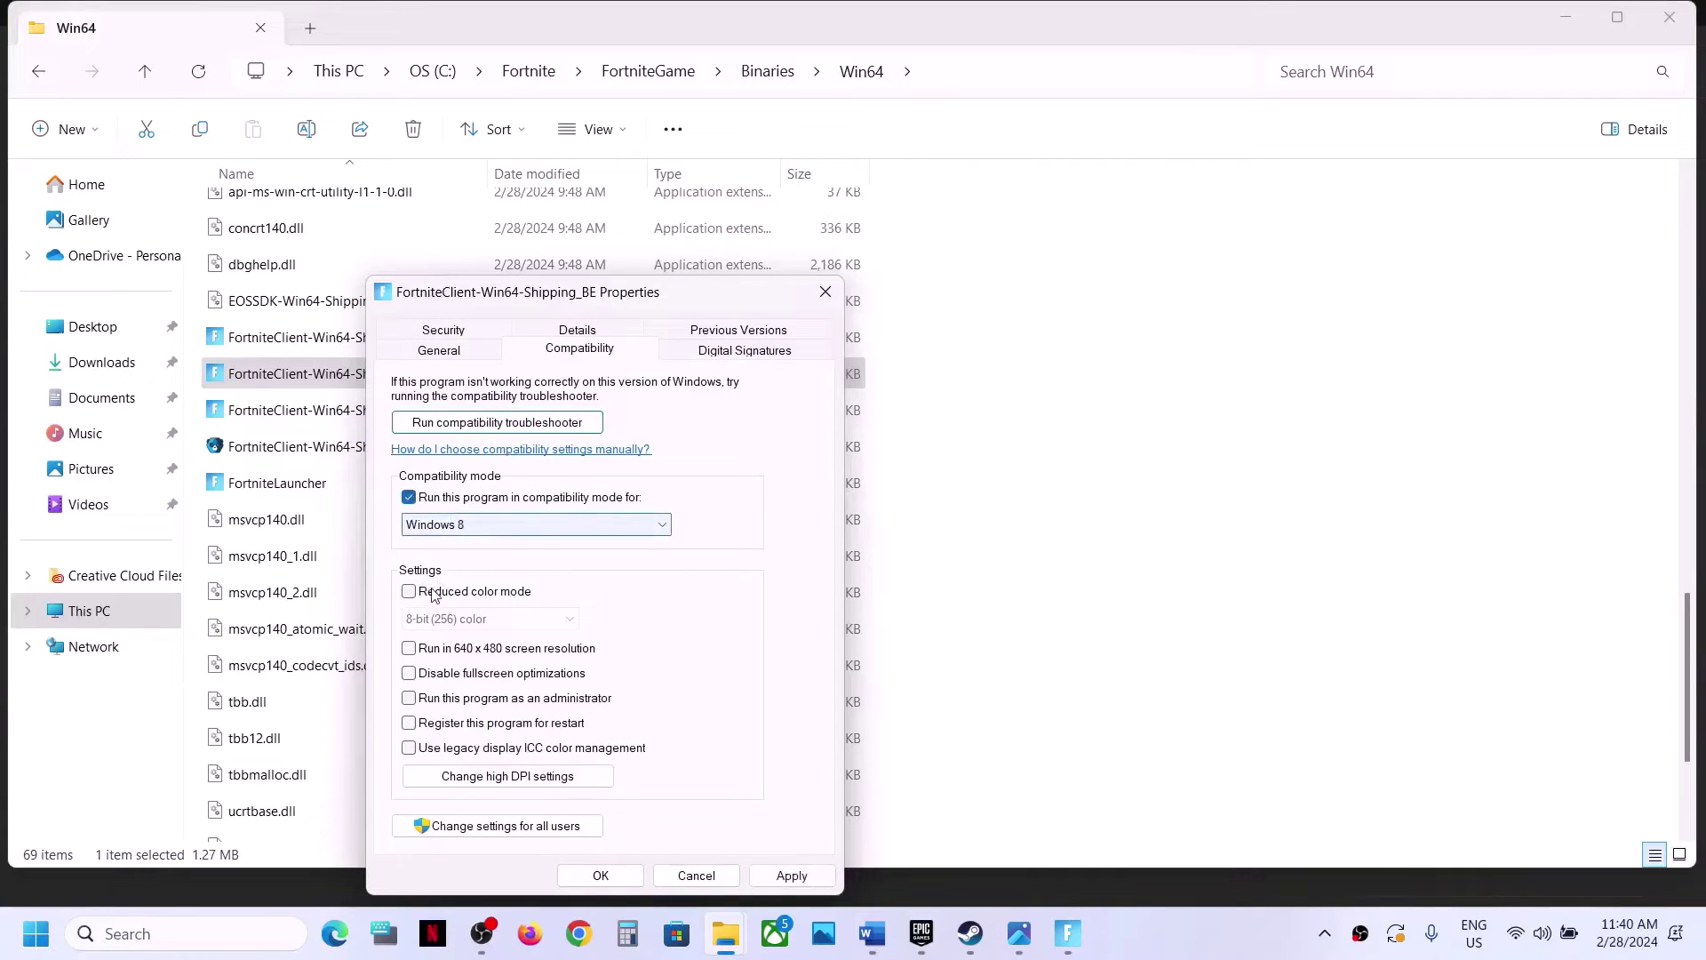
left_click(409, 673)
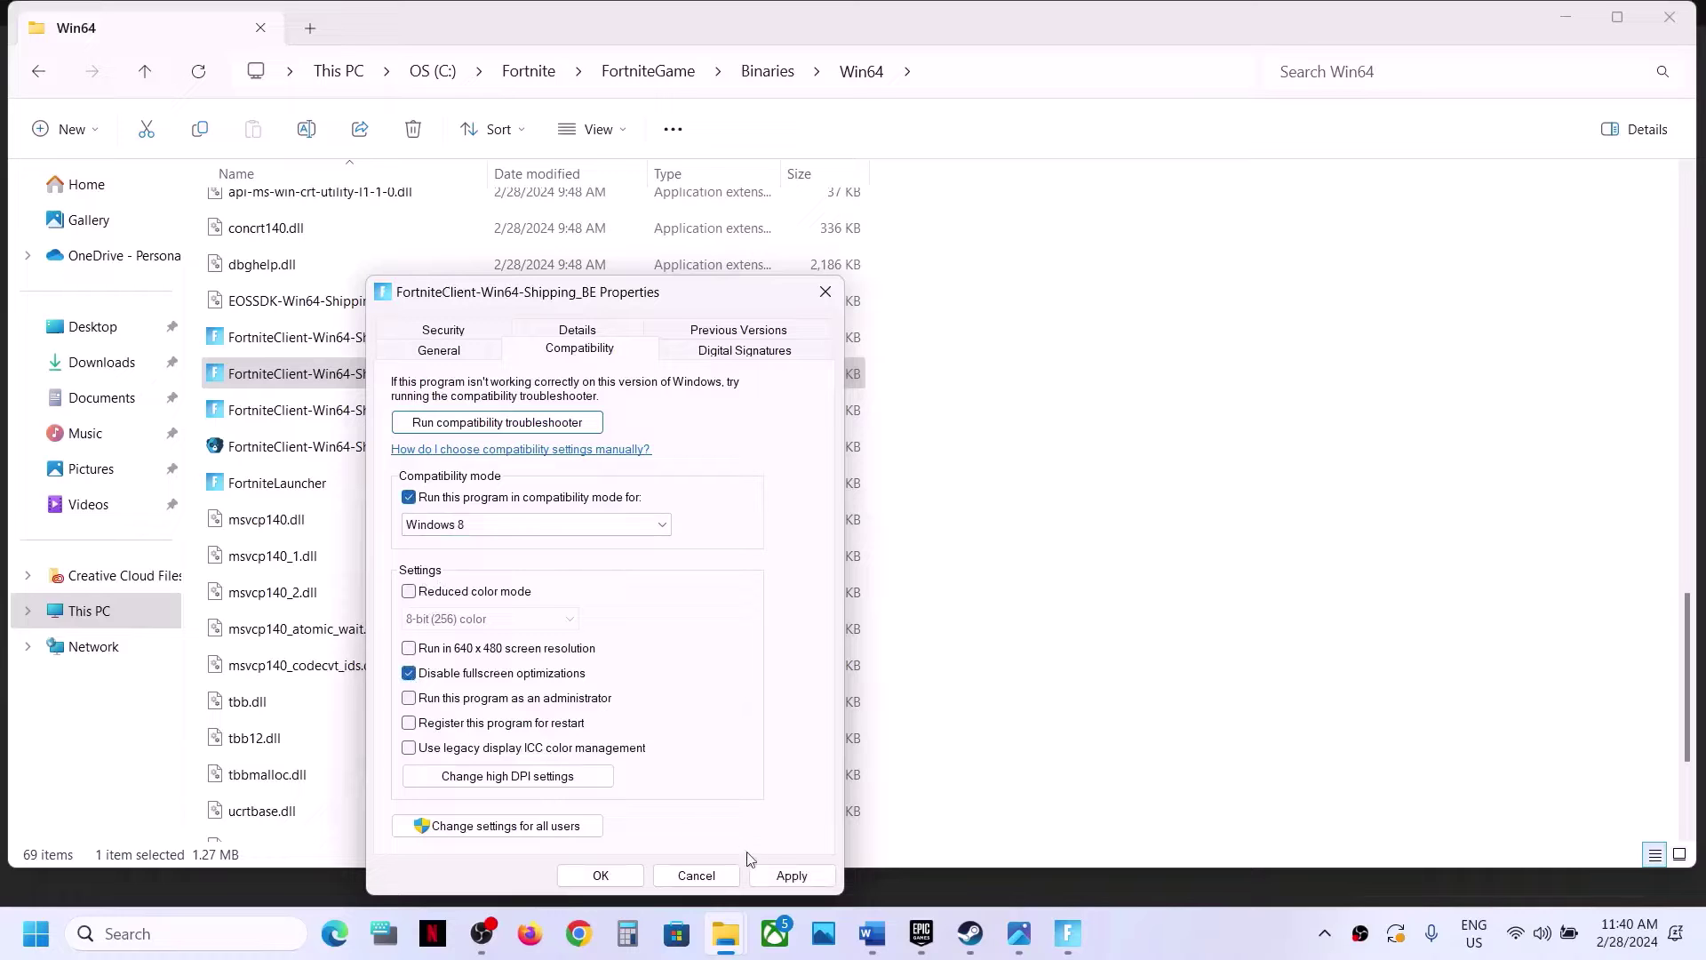
left_click(790, 875)
left_click(599, 875)
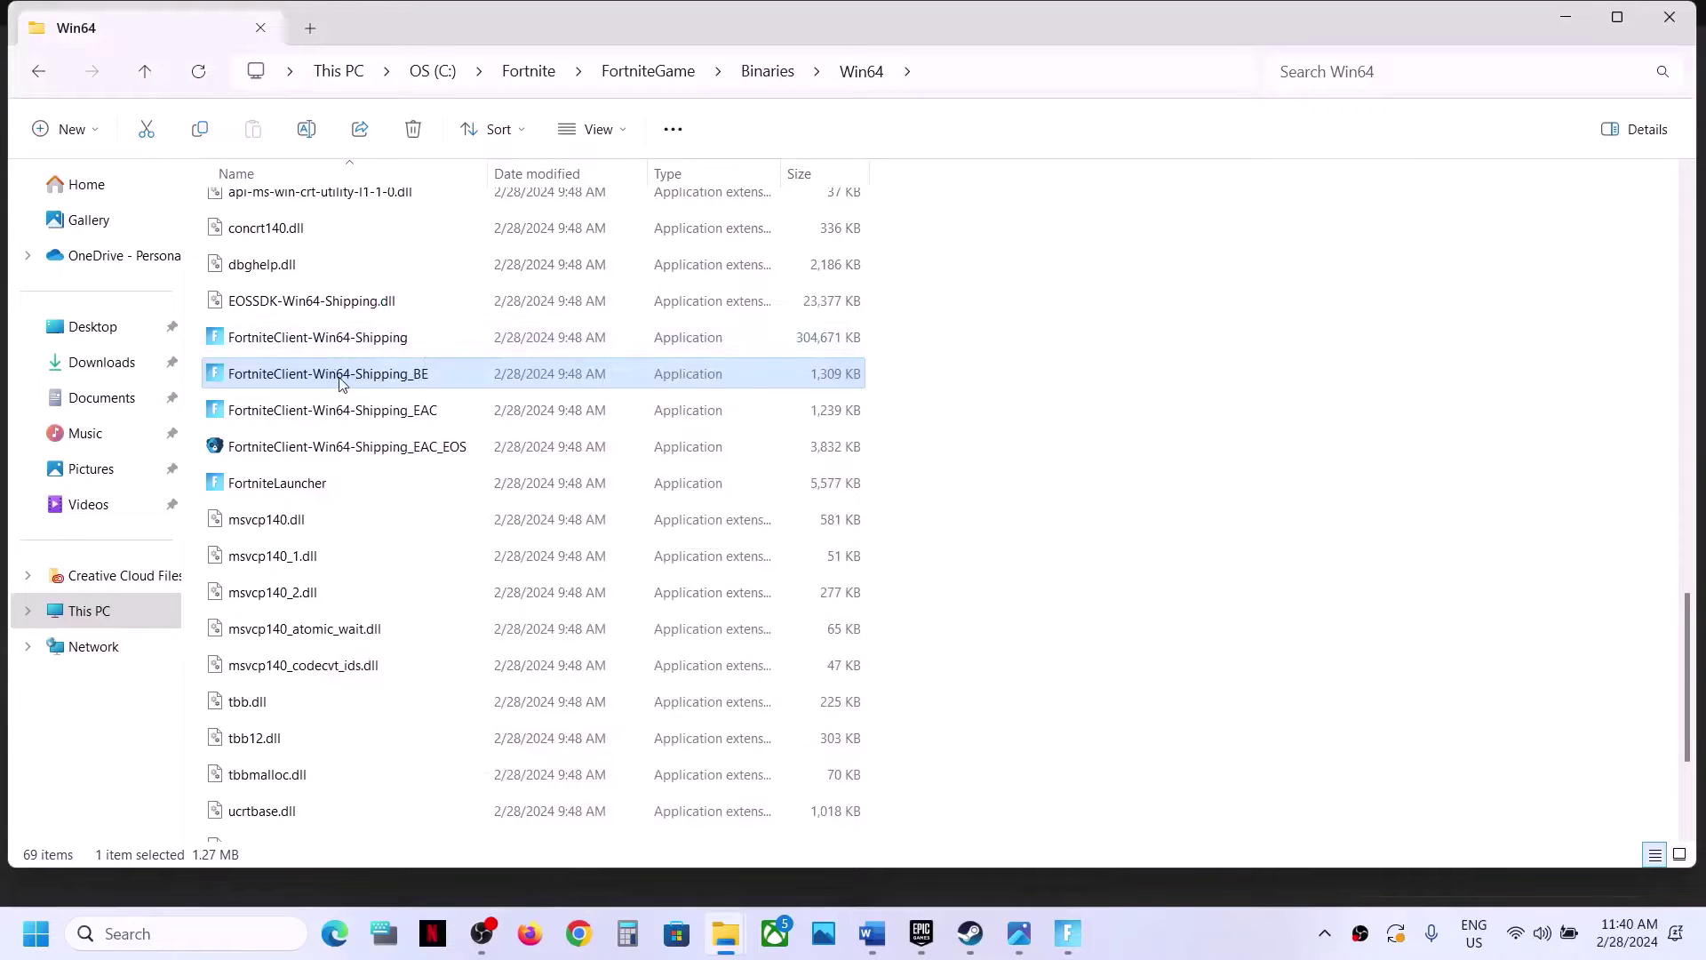
Step: Give FortniteClient-Win64-Shipping Windows 8 compatibility without fullscreen optimizations, then show the Step 4 screenshot
left_click(294, 329)
right_click(300, 334)
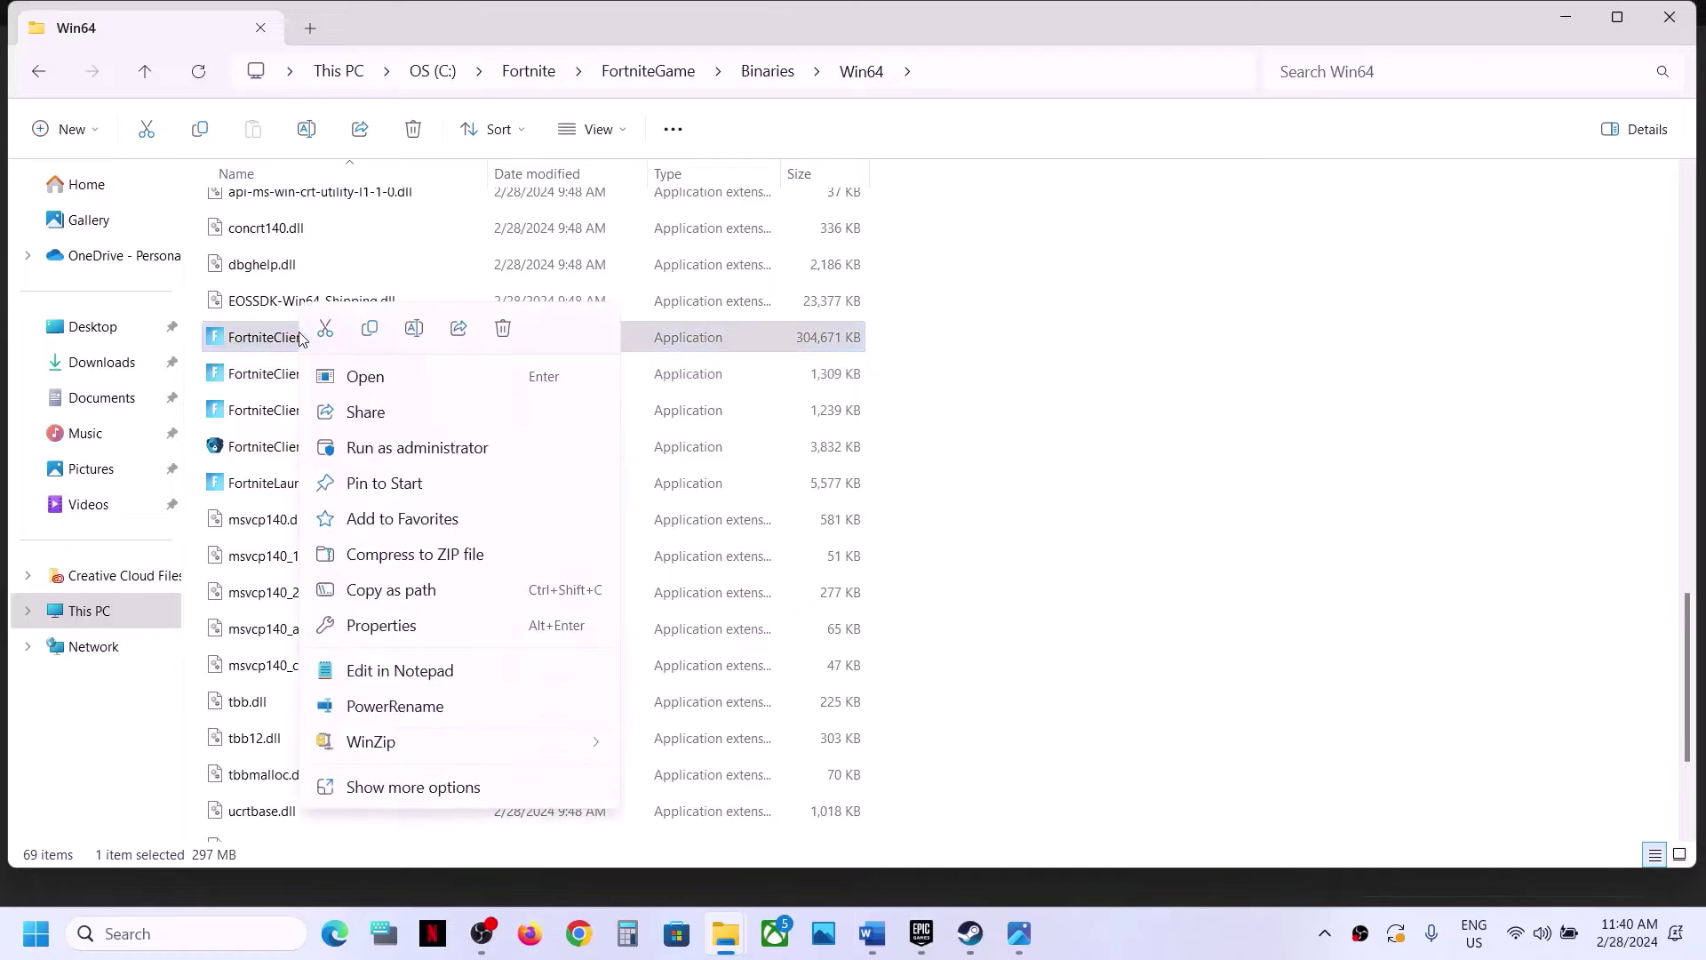
left_click(396, 626)
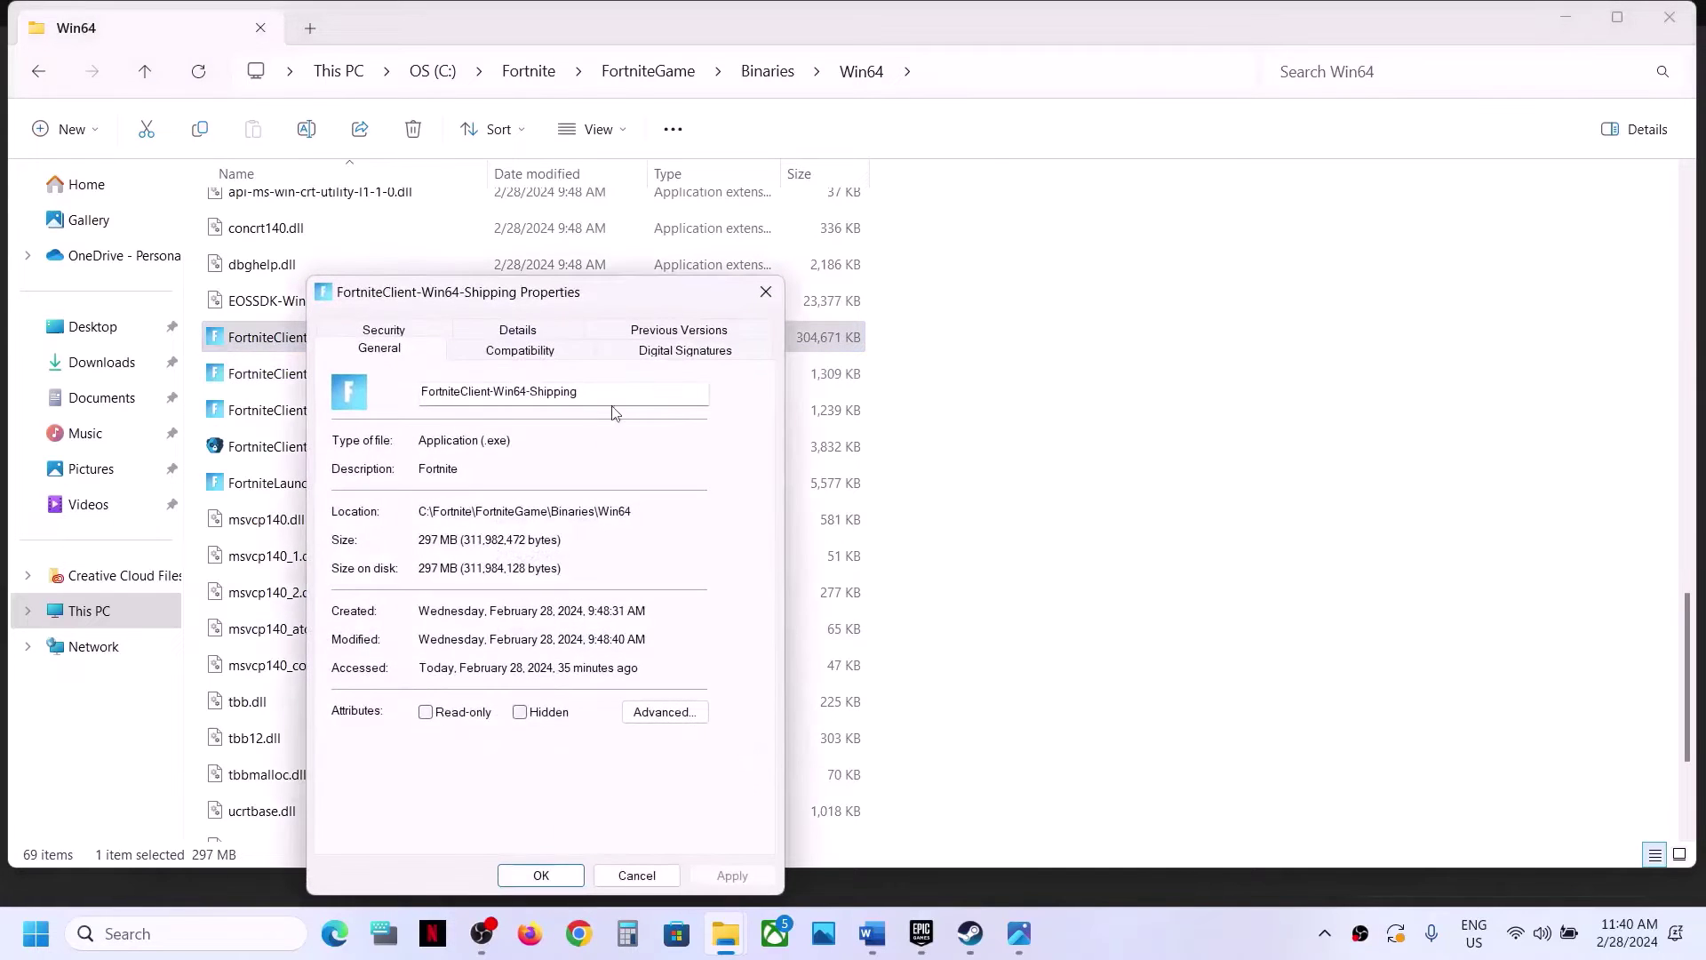
left_click(520, 352)
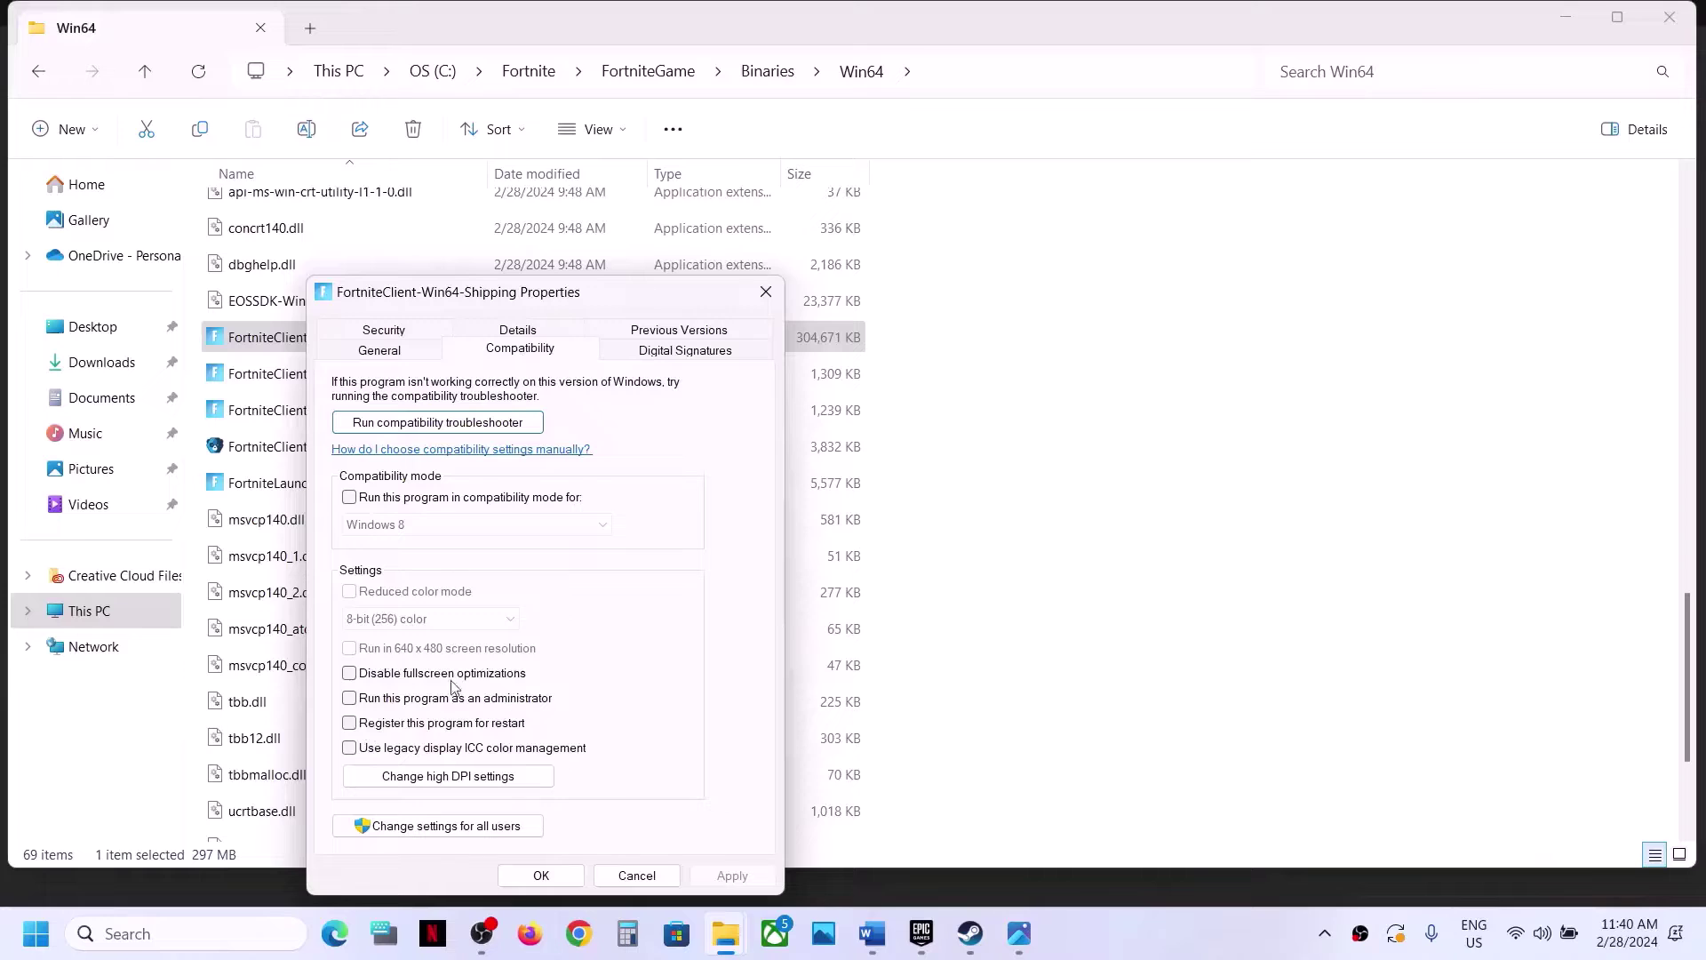
left_click(349, 498)
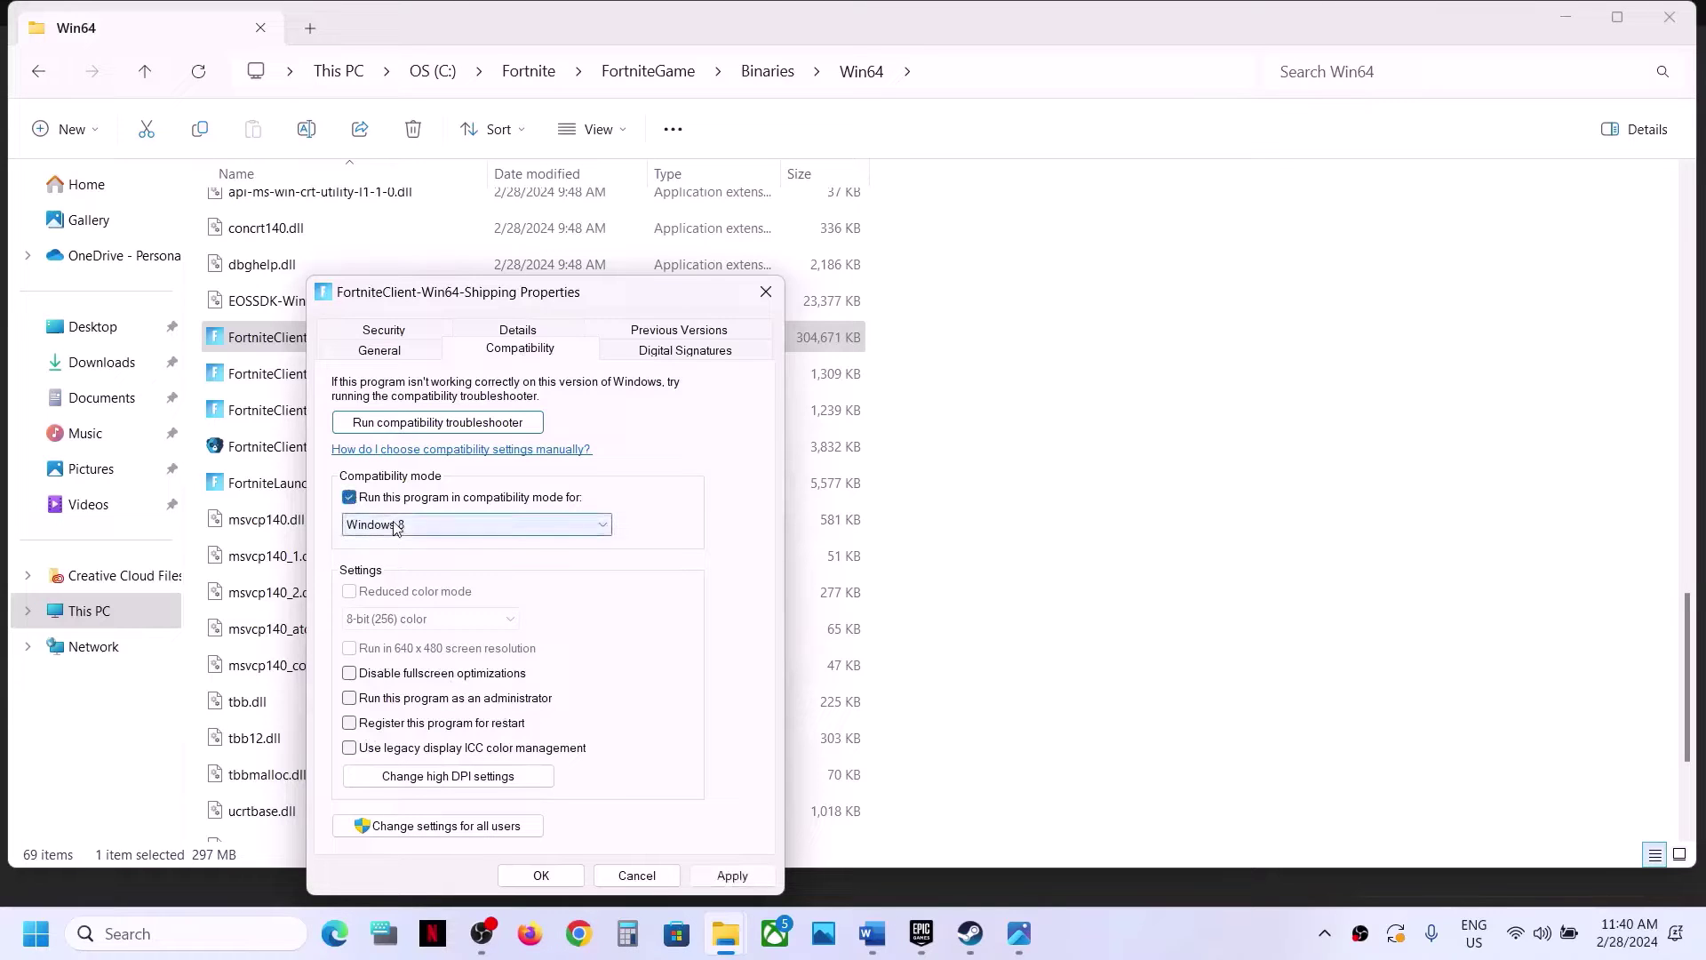
left_click(351, 674)
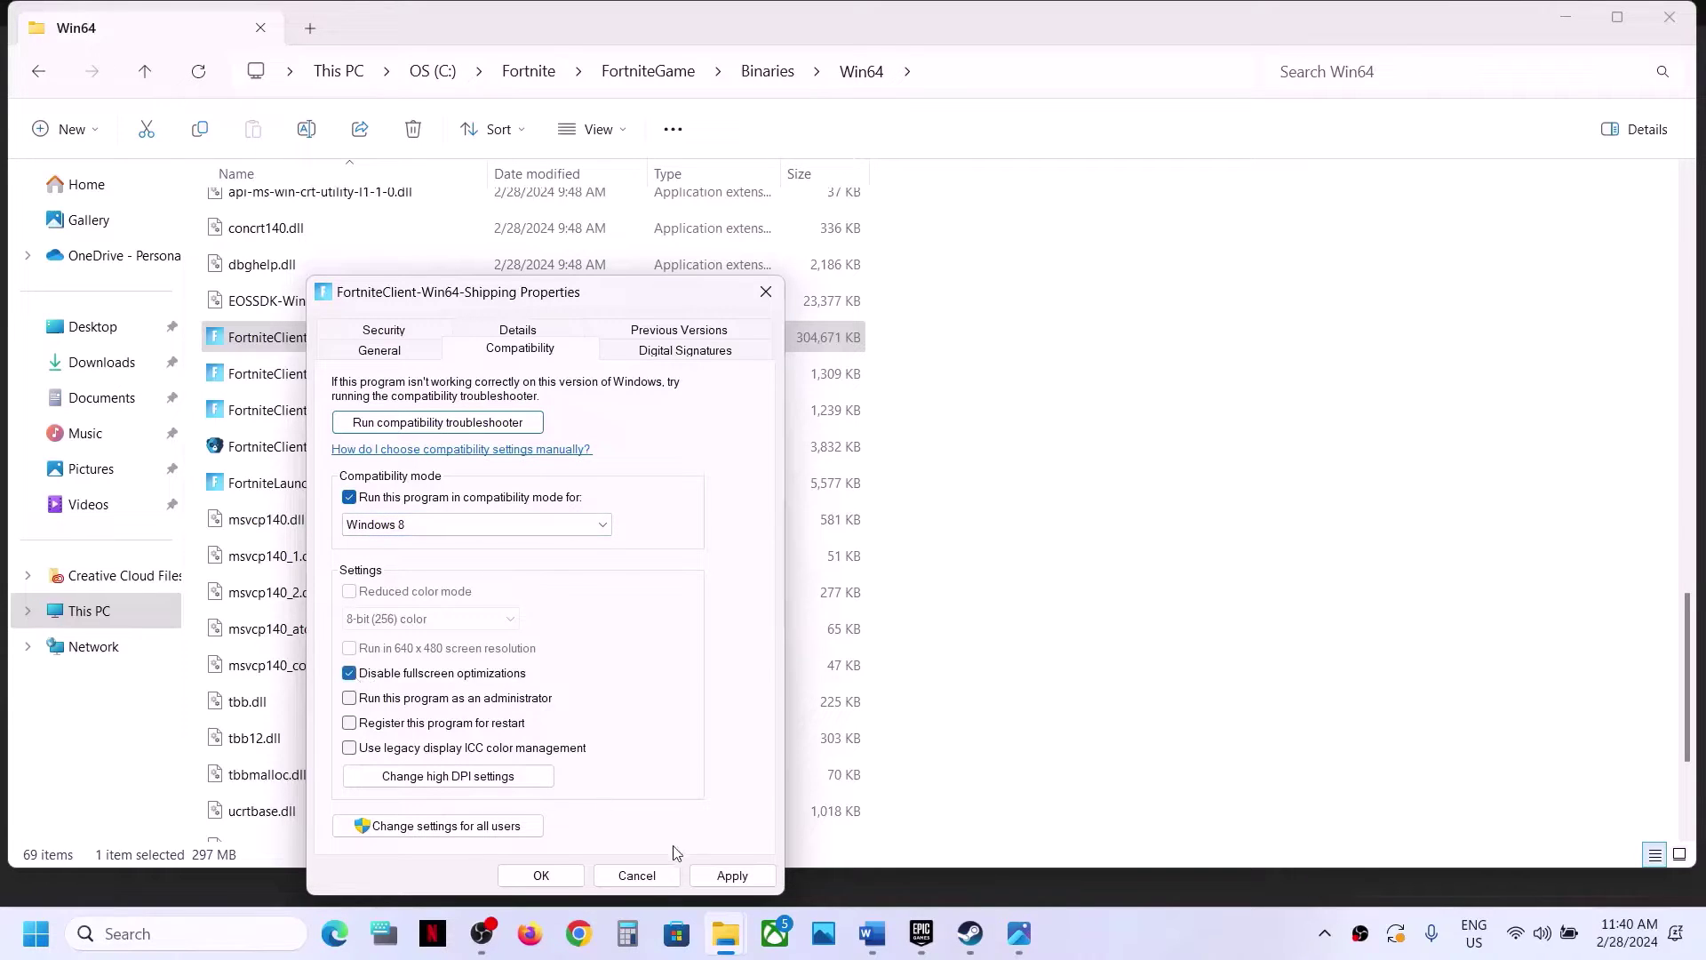
left_click(728, 876)
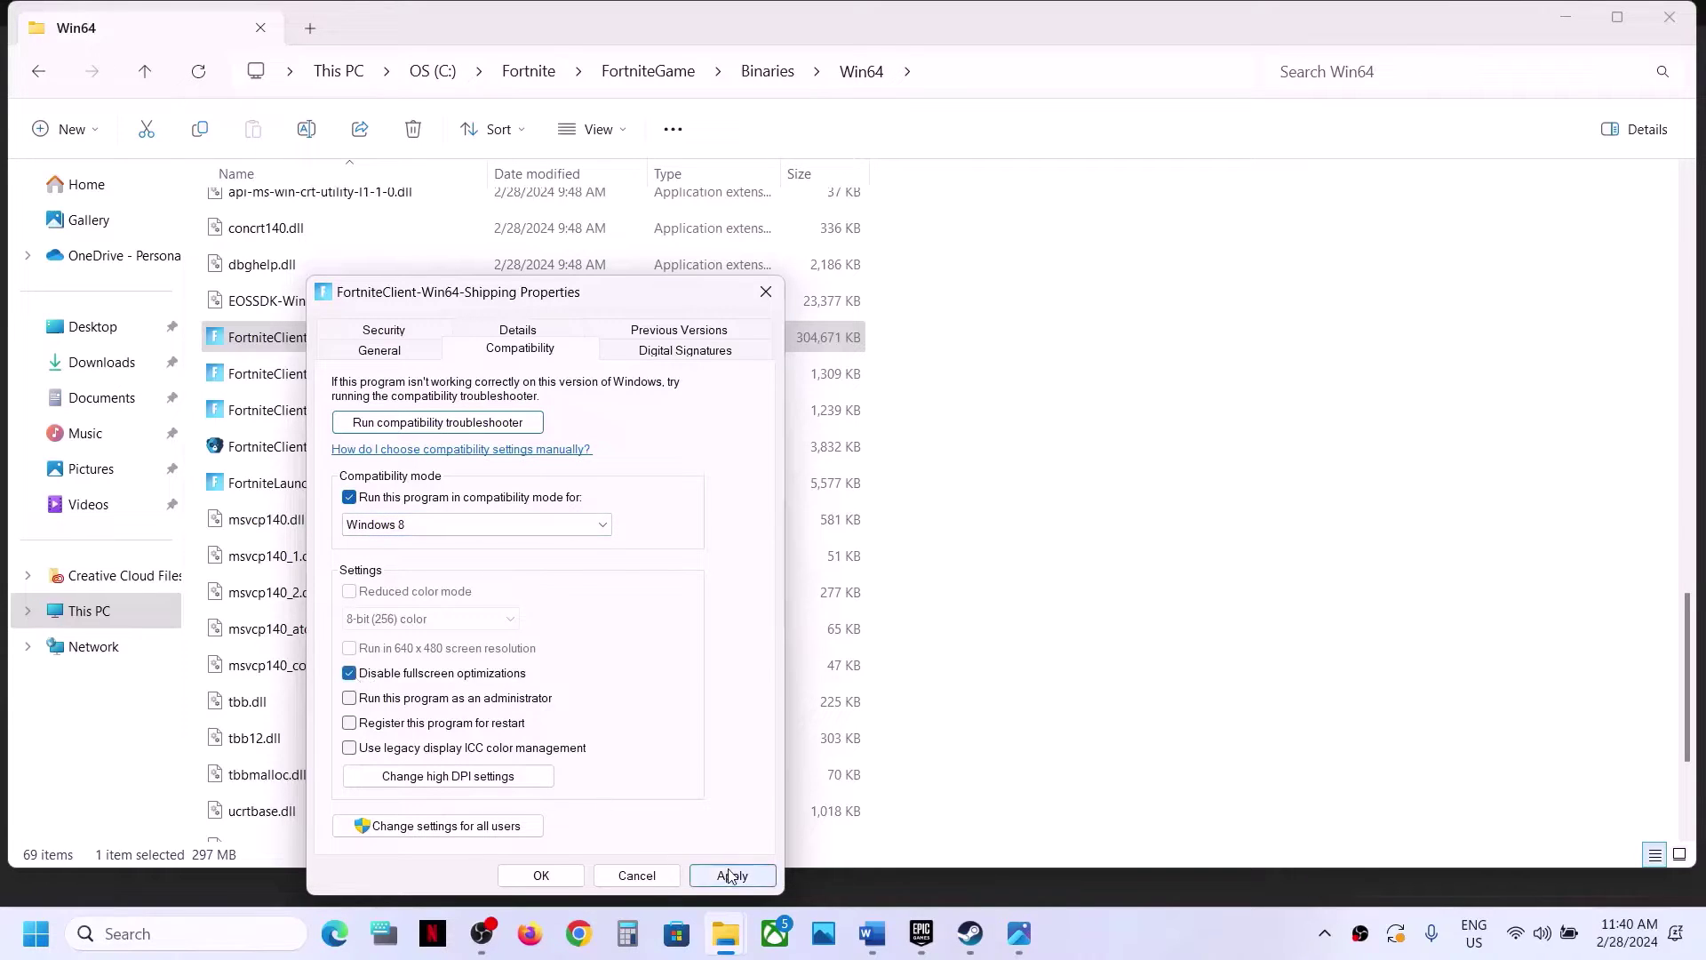
left_click(541, 875)
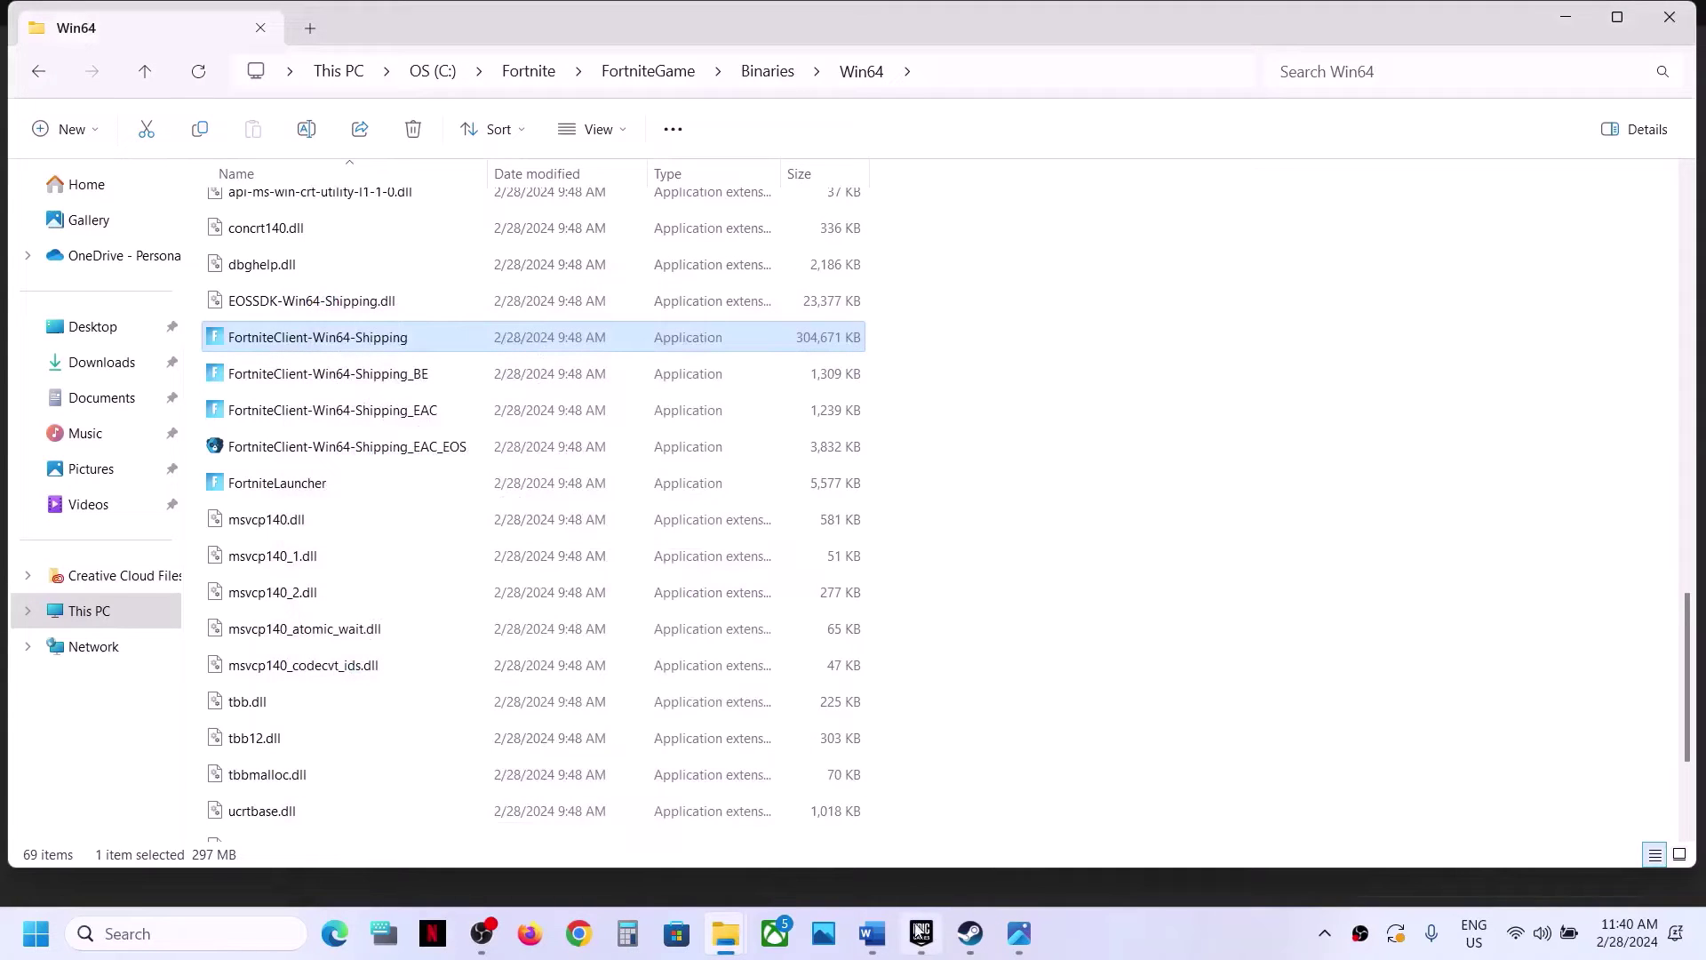
left_click(1019, 932)
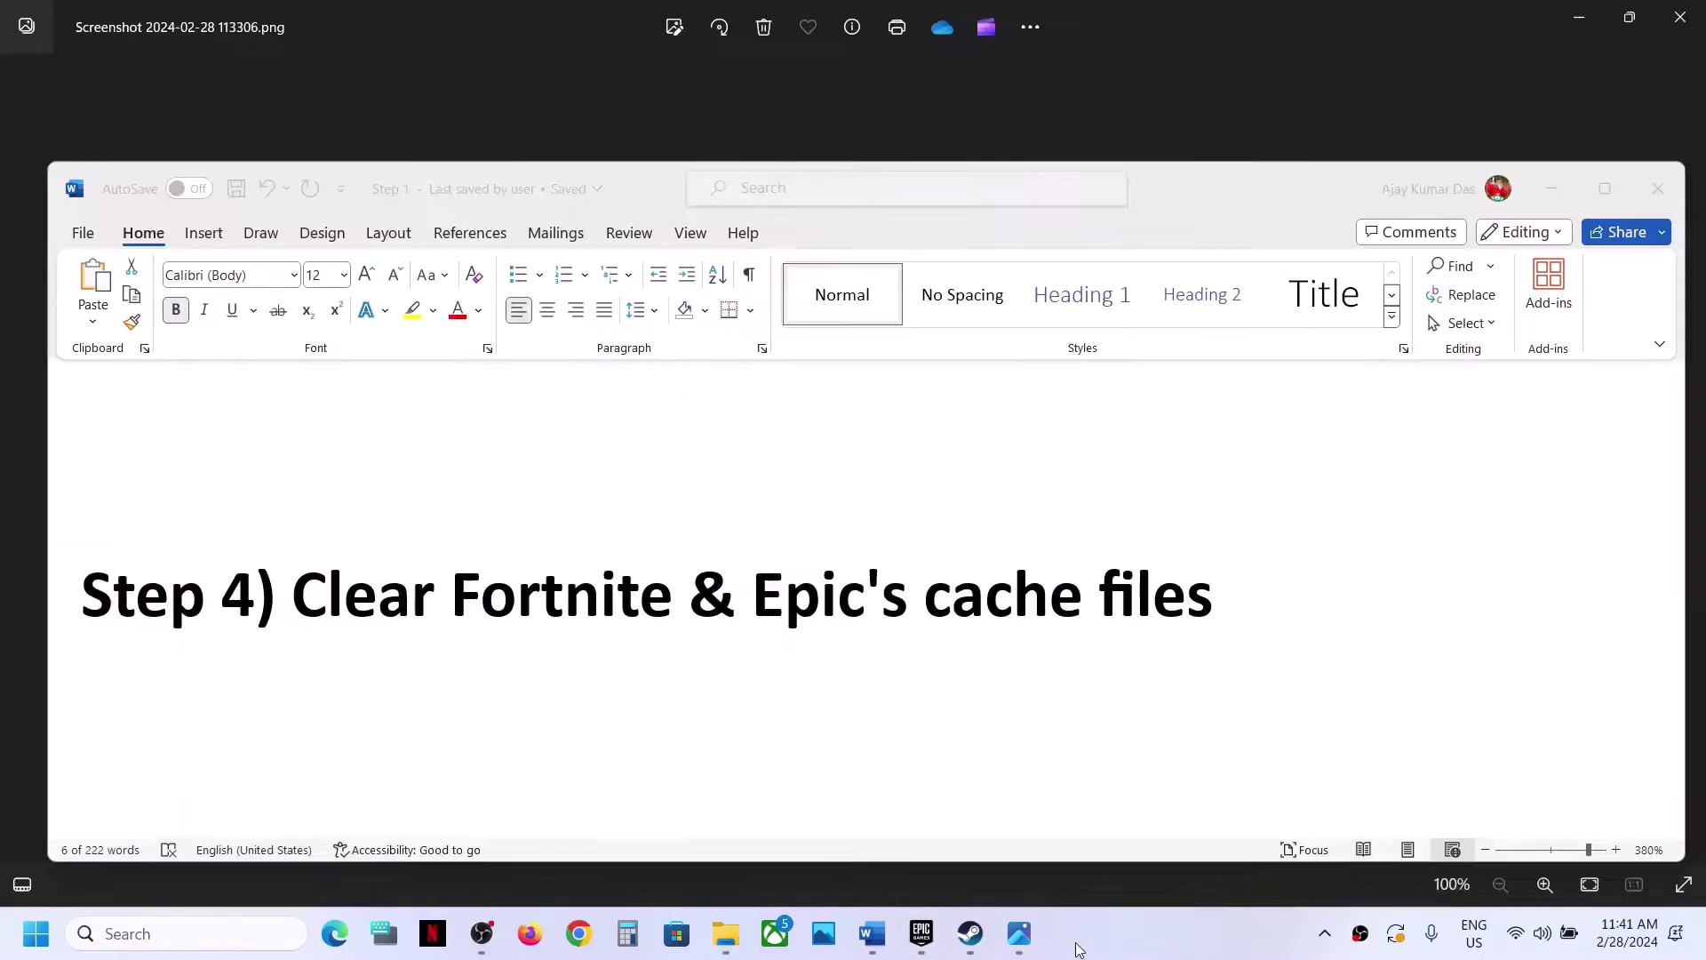
Step: Highlight the cache-clearing step, then search 'run' and launch the Run dialog
left_click(309, 593, "shift")
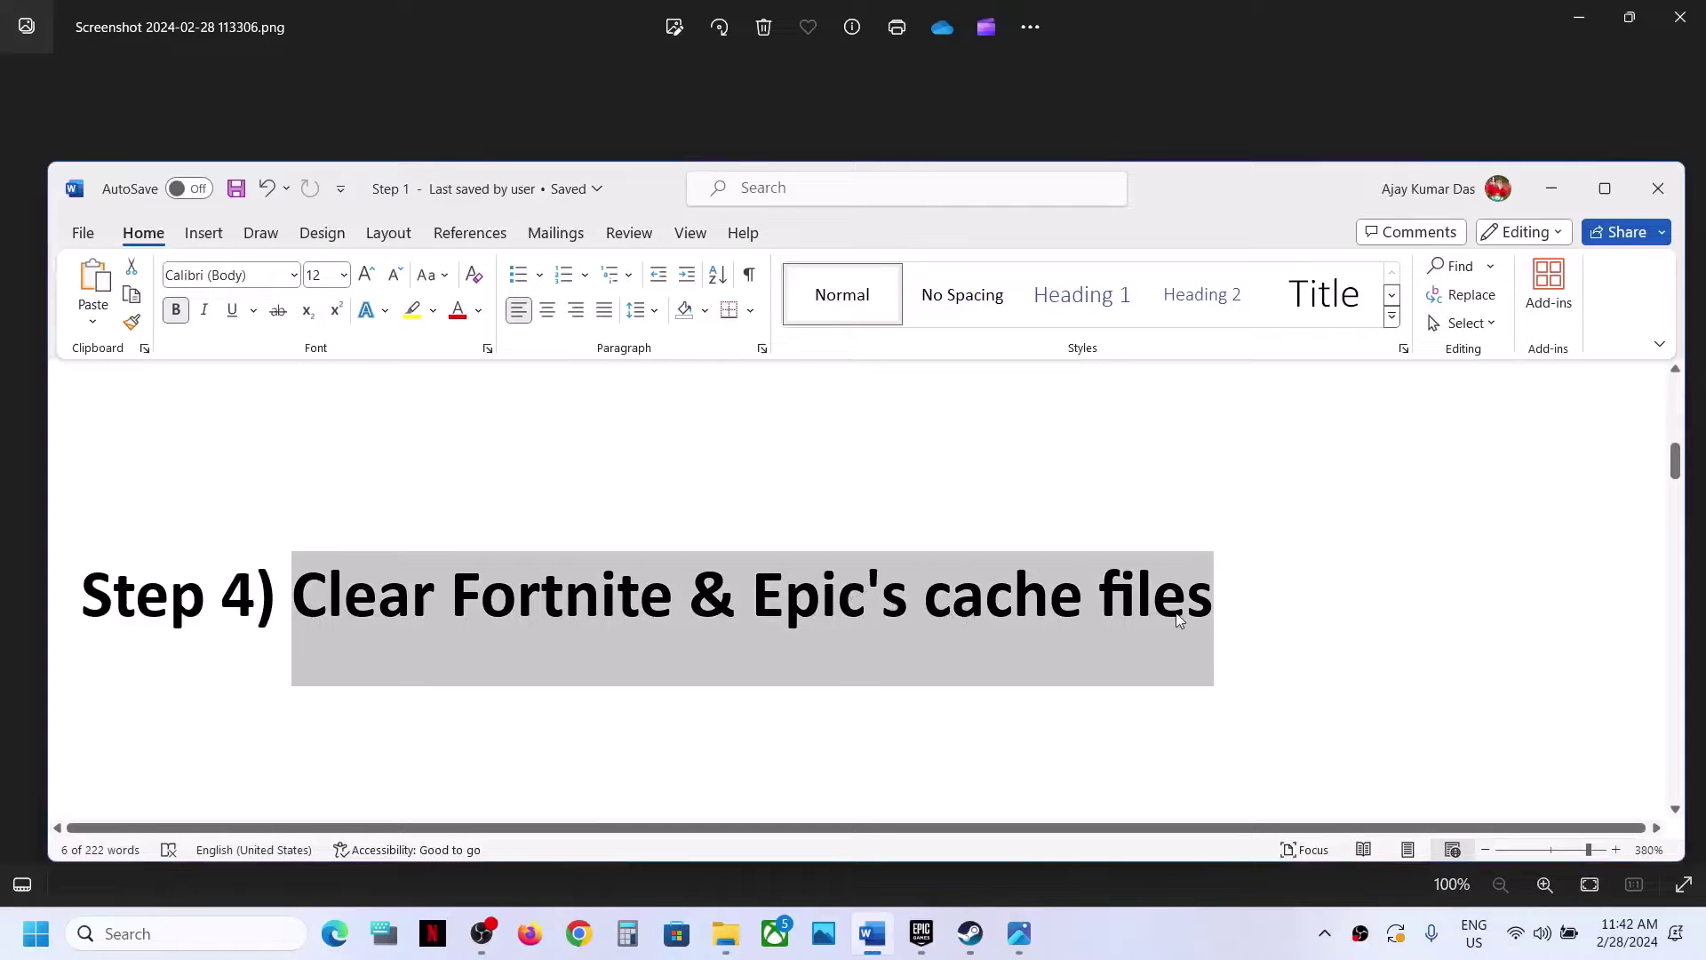
left_click(172, 933)
type("run")
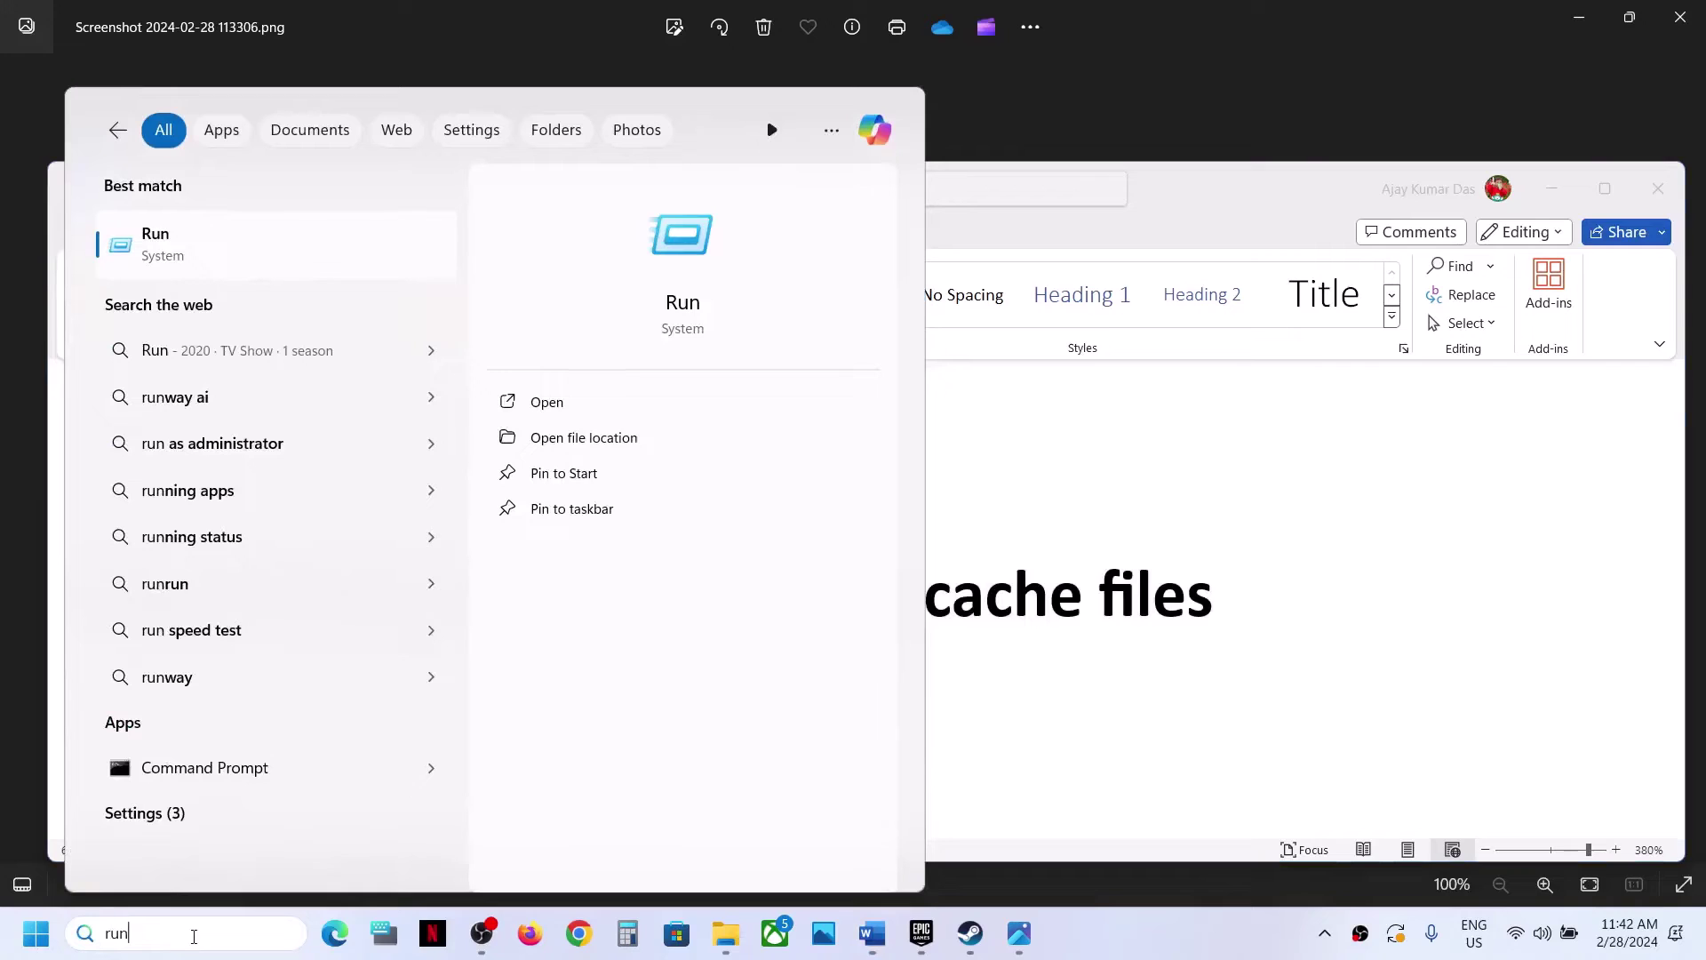
left_click(218, 264)
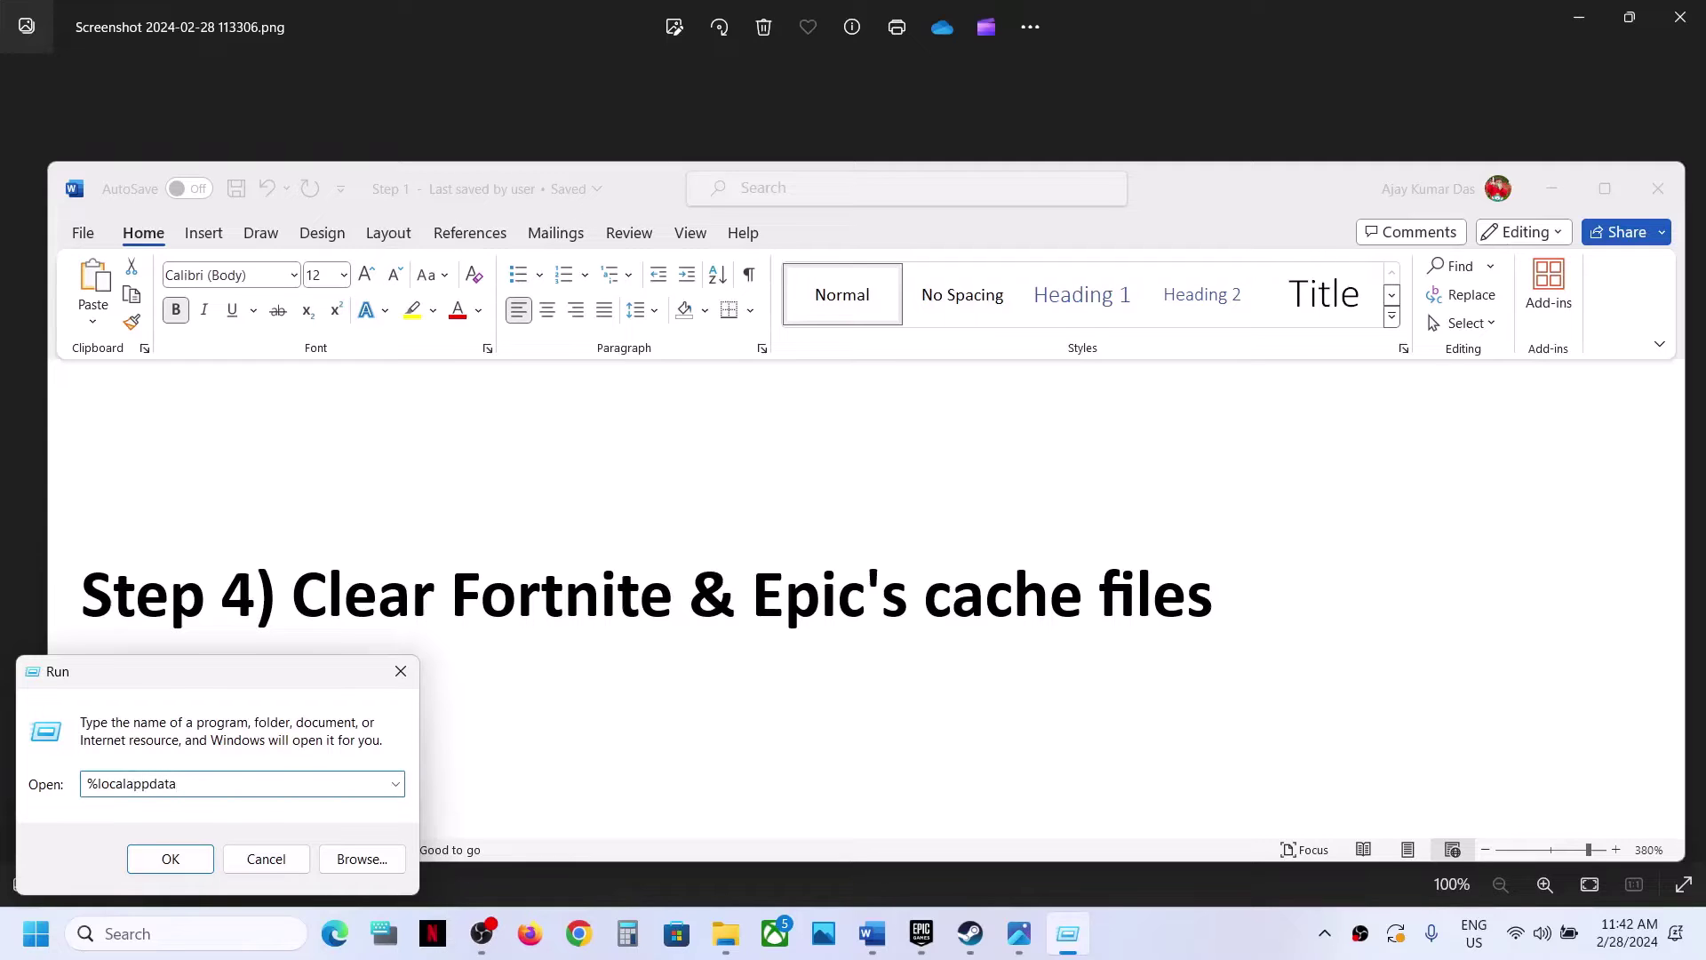
Step: Open AppData\Local and delete the Epic Games folder
left_click(171, 855)
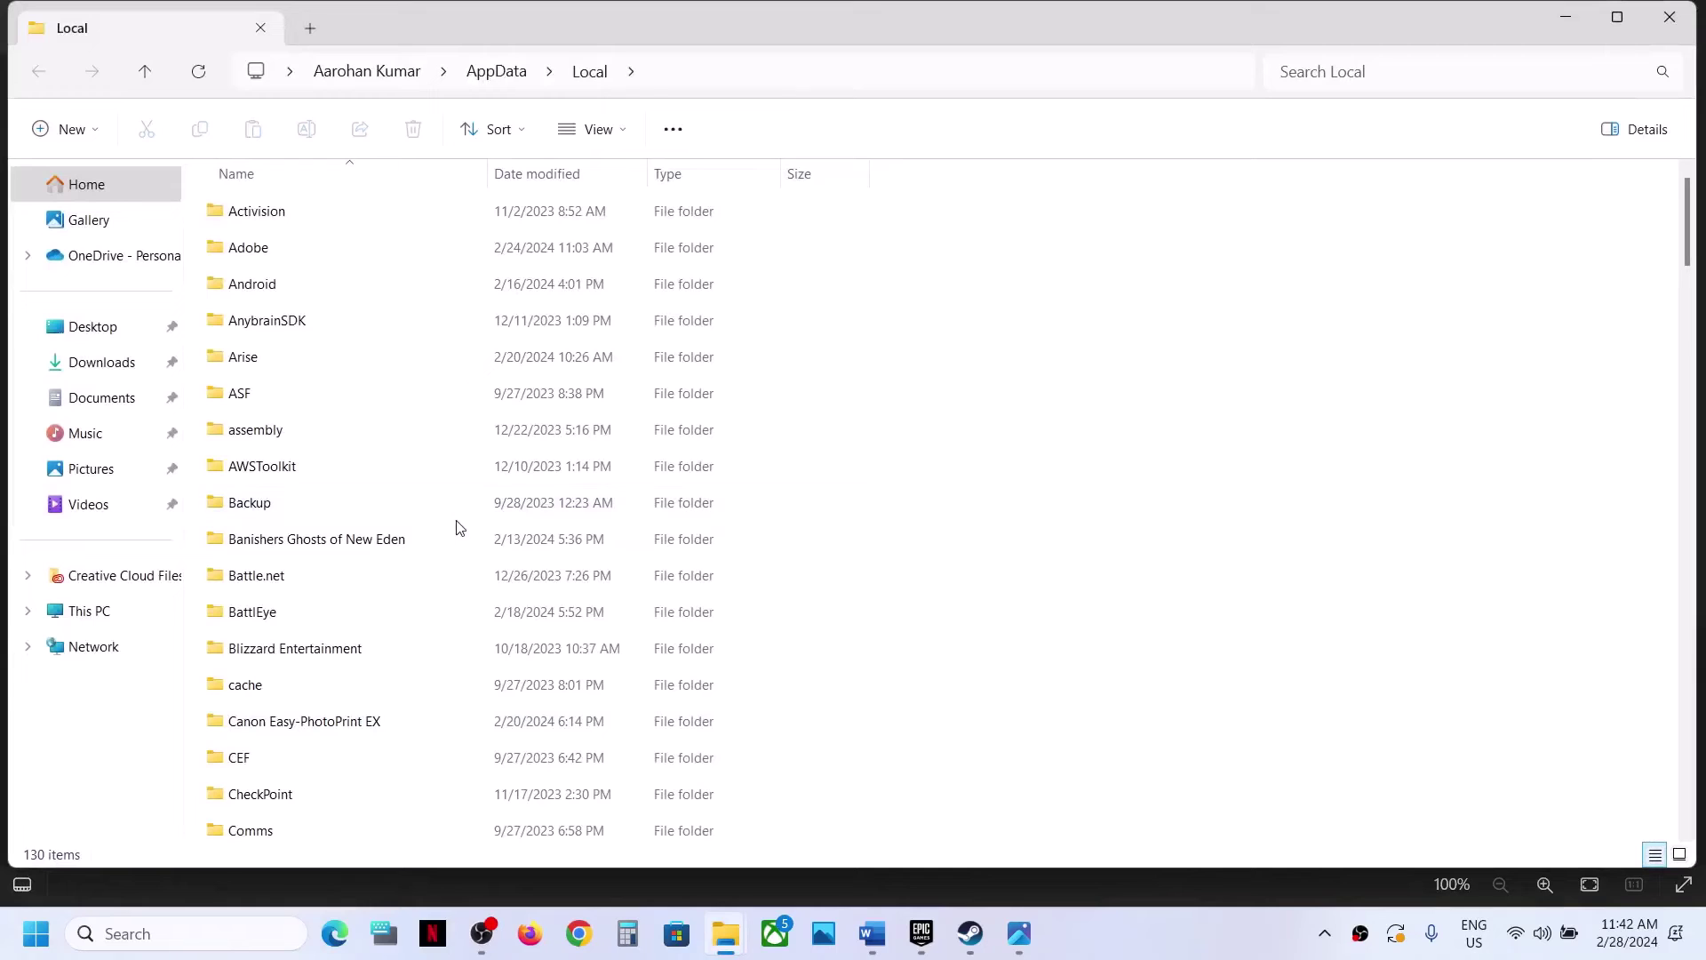
left_click(411, 545)
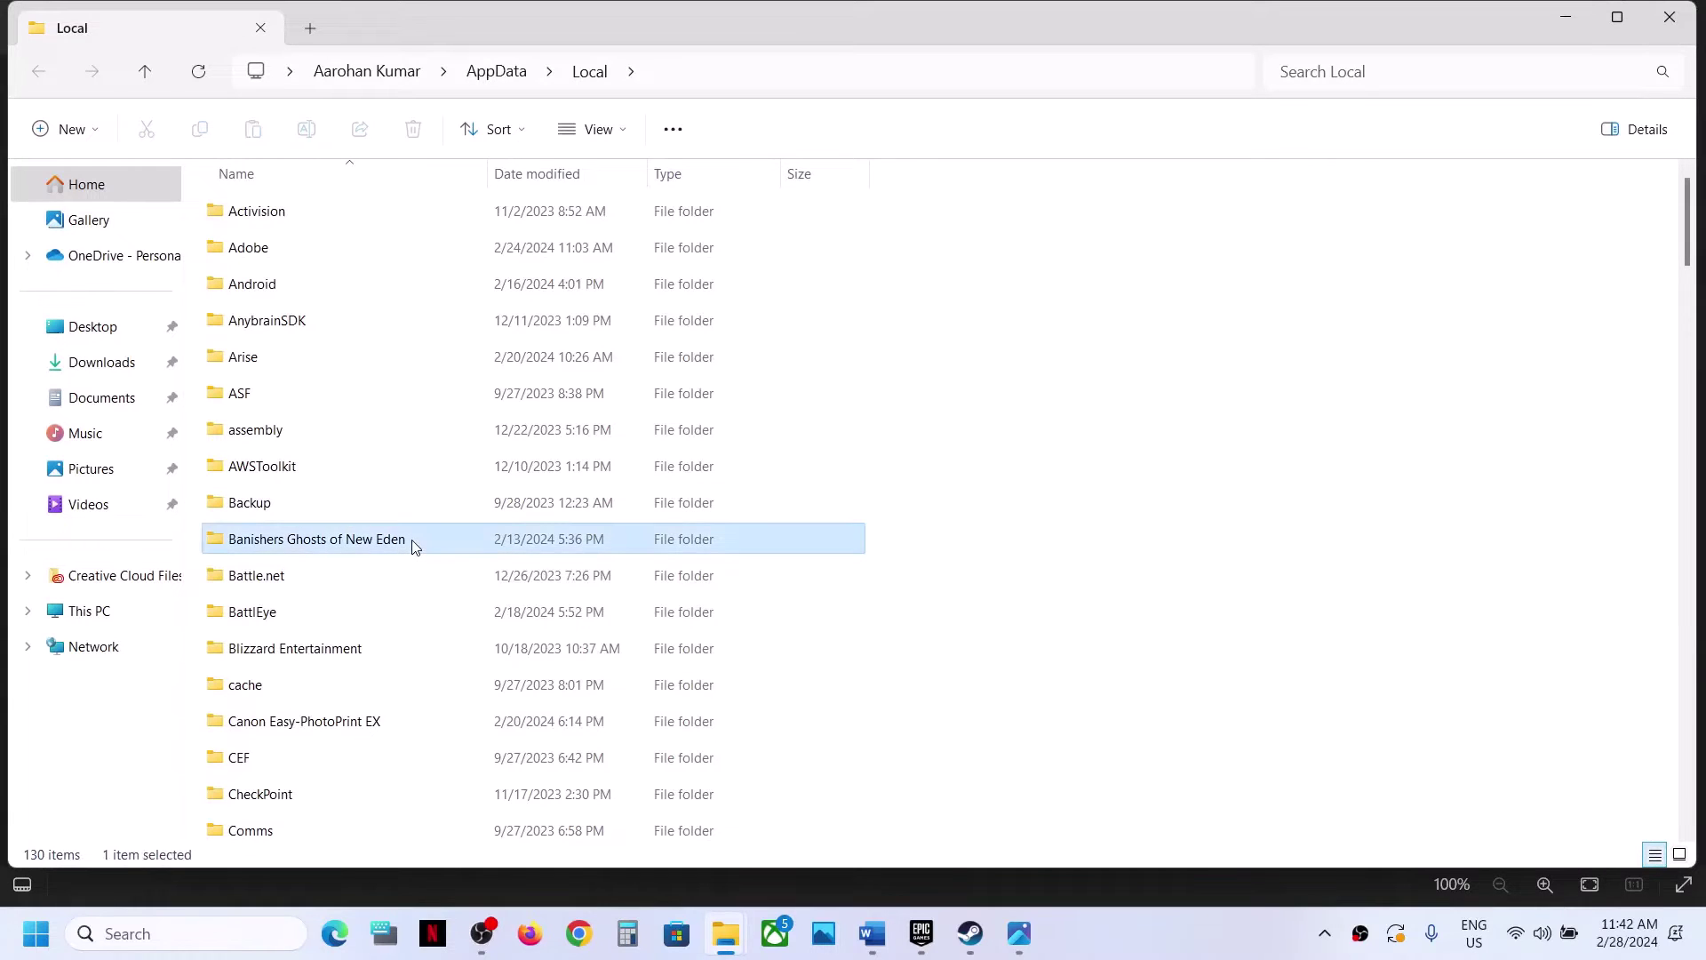
key("f")
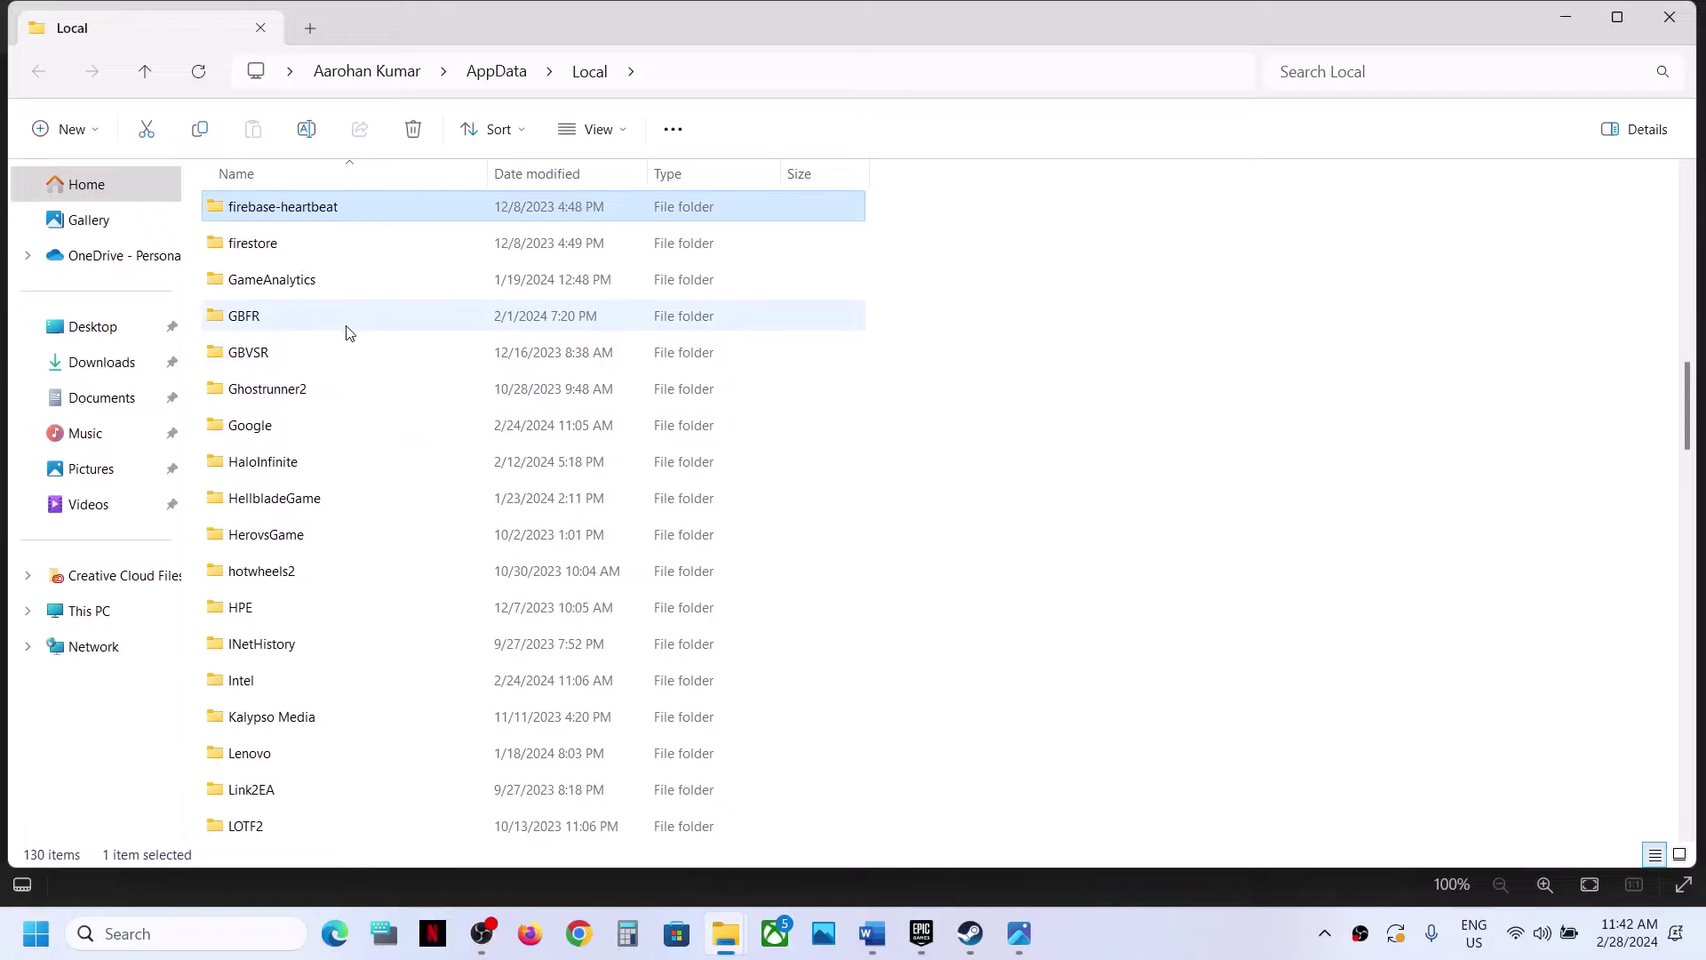
scroll(346, 332, "up", 1)
scroll(347, 332, "up", 1)
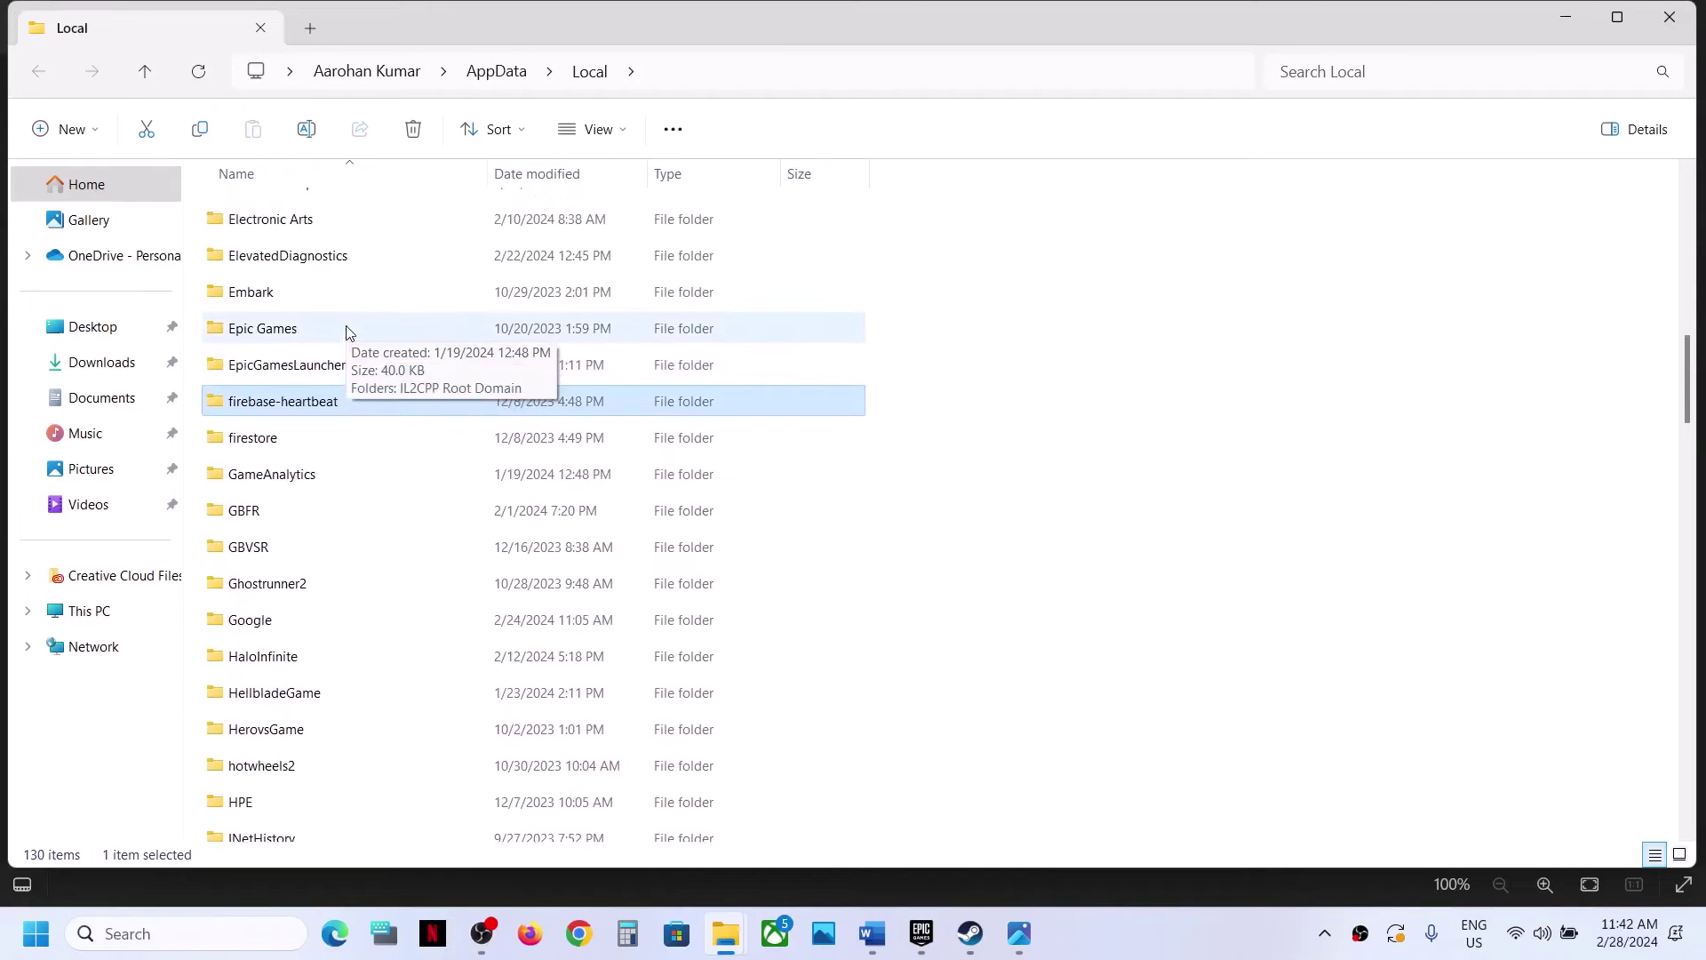
left_click(260, 344)
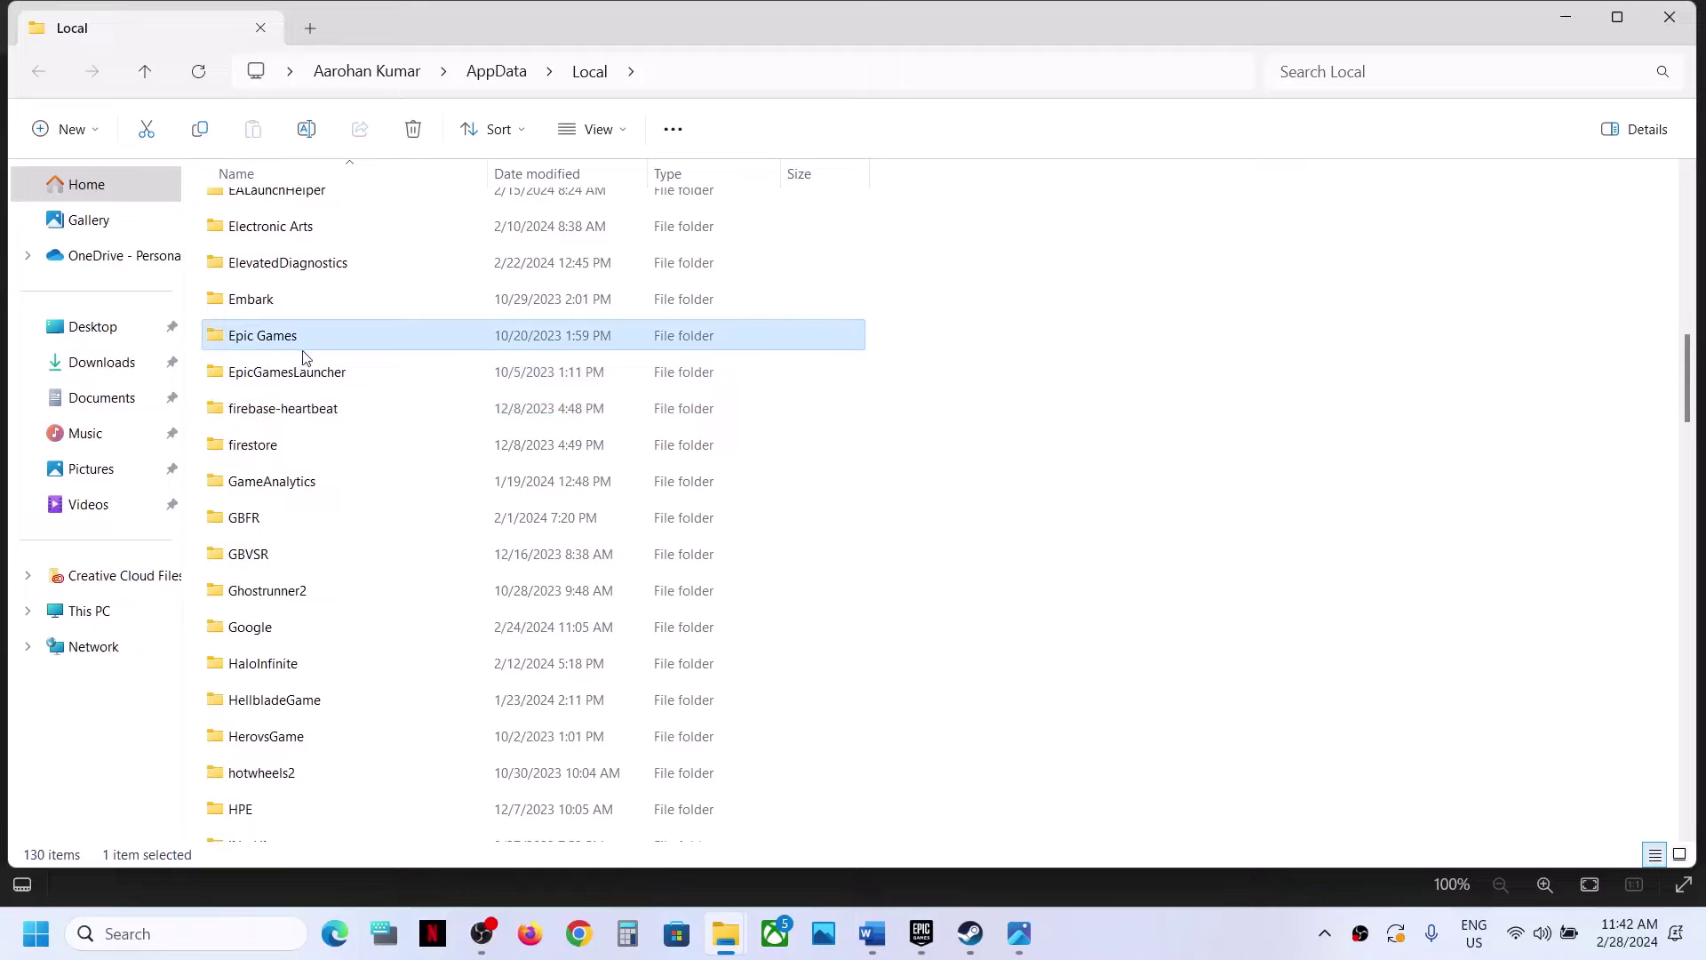
mouse_move(311, 349)
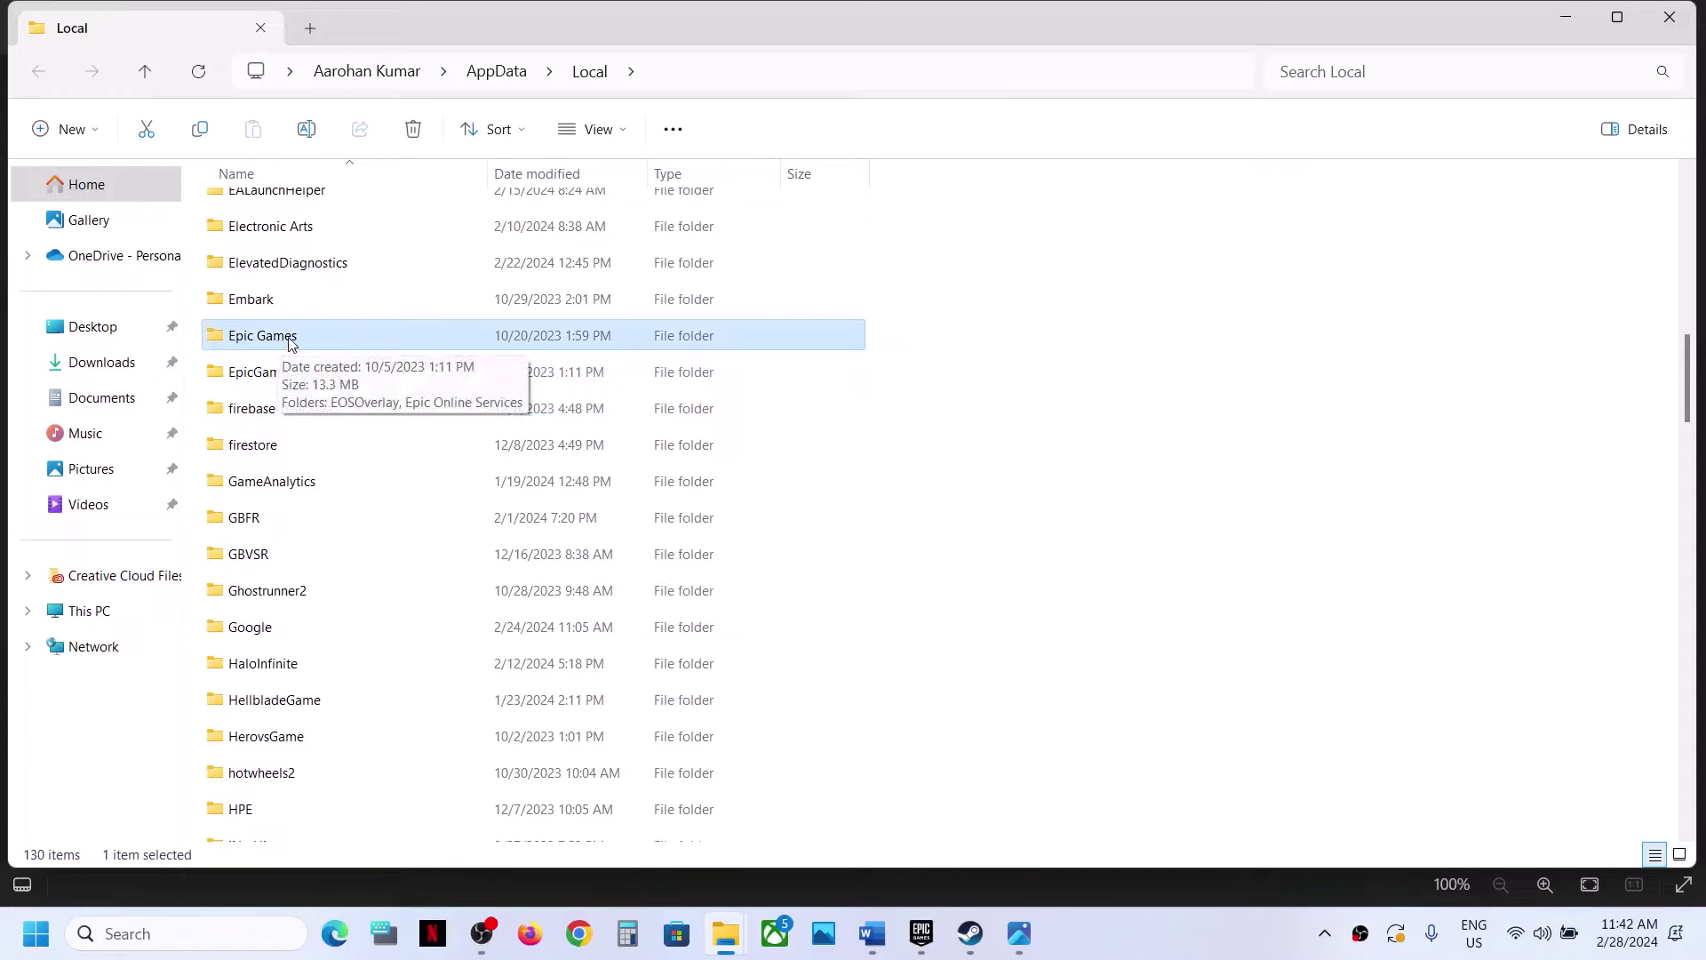
right_click(311, 345)
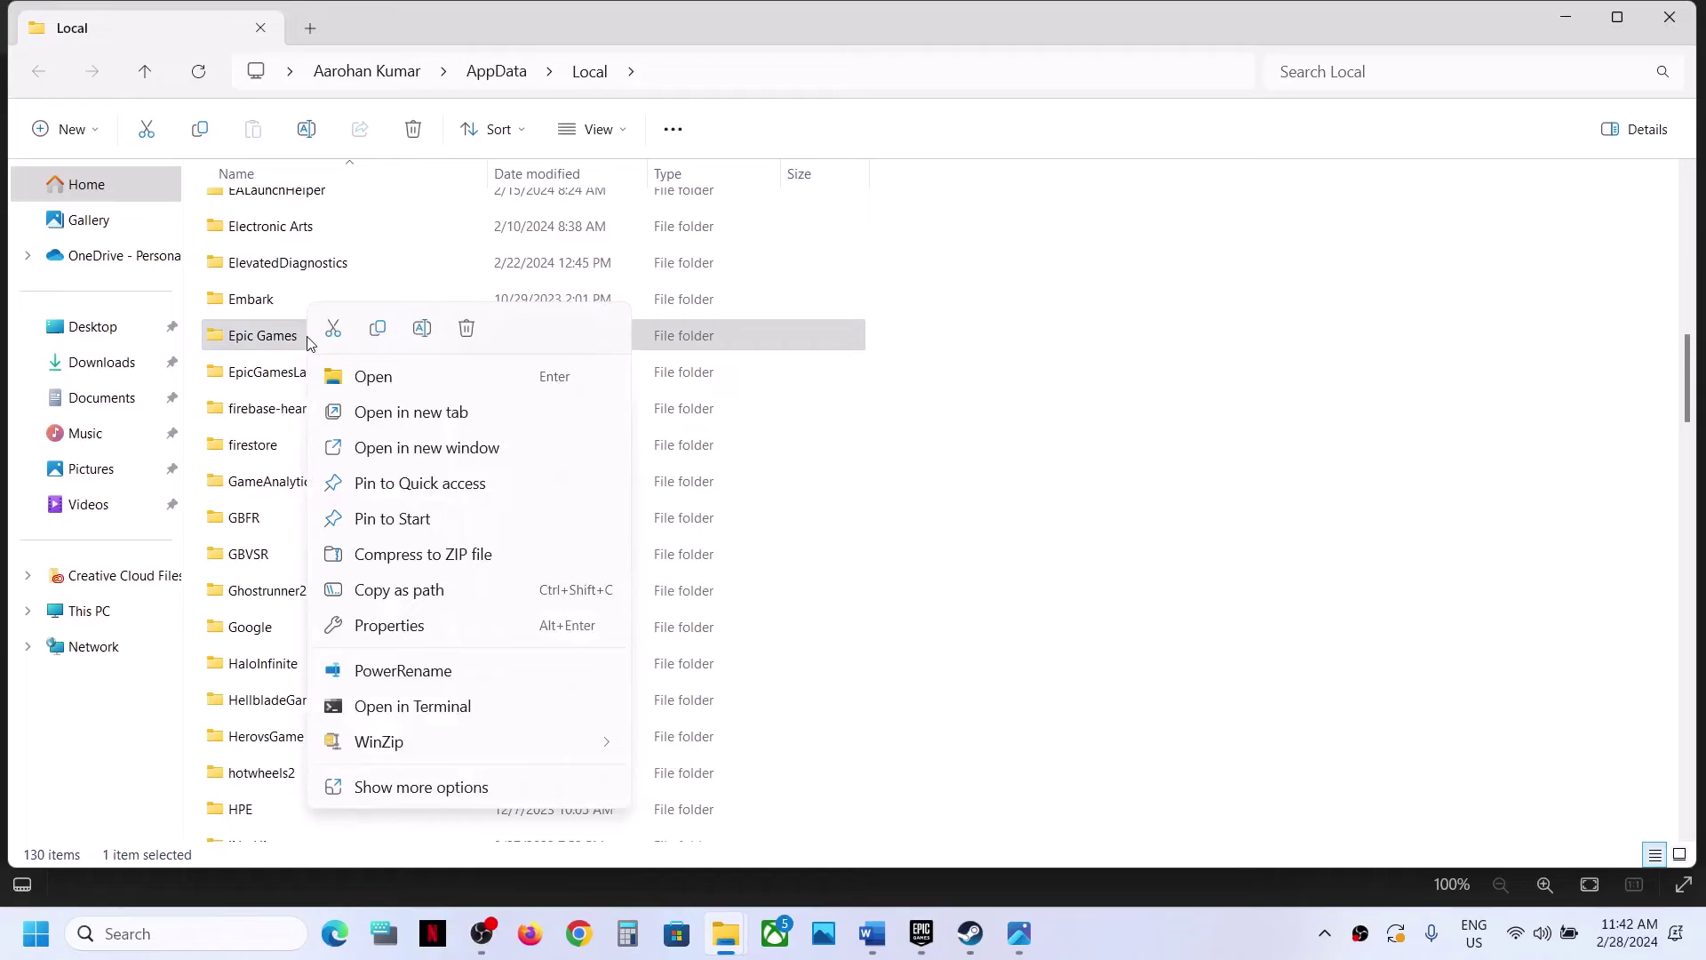
left_click(466, 330)
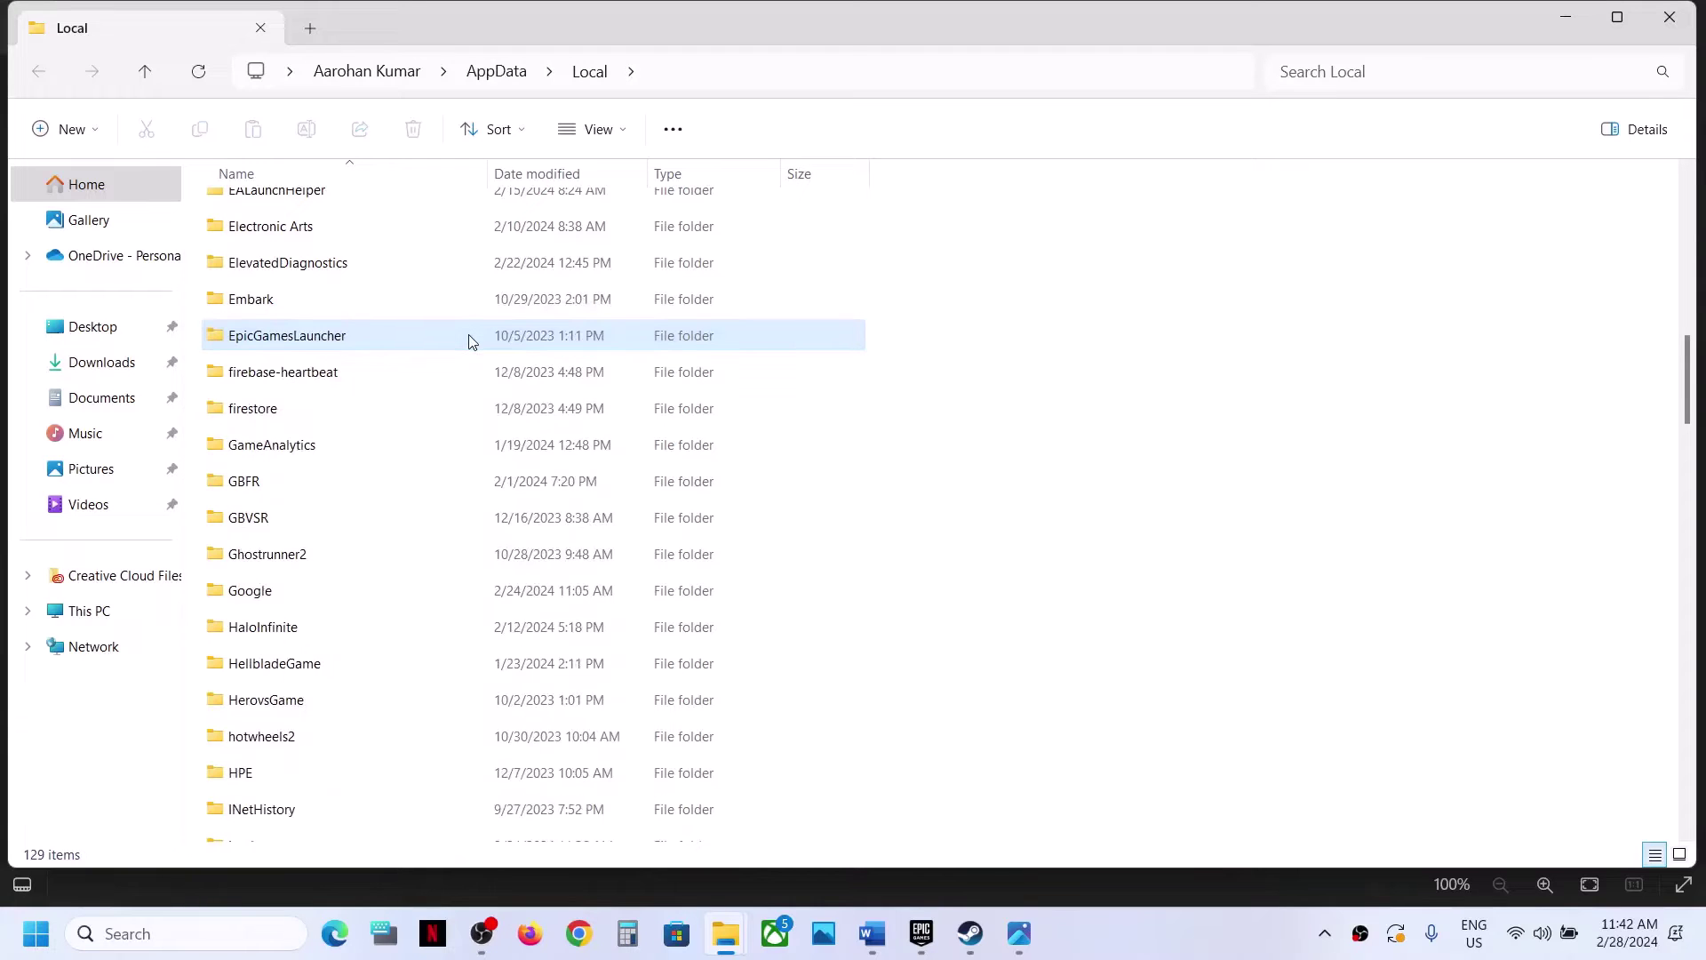
Step: Try deleting EpicGamesLauncher, dismiss the in-use warning, and quit the Epic Games Launcher from the tray
right_click(335, 333)
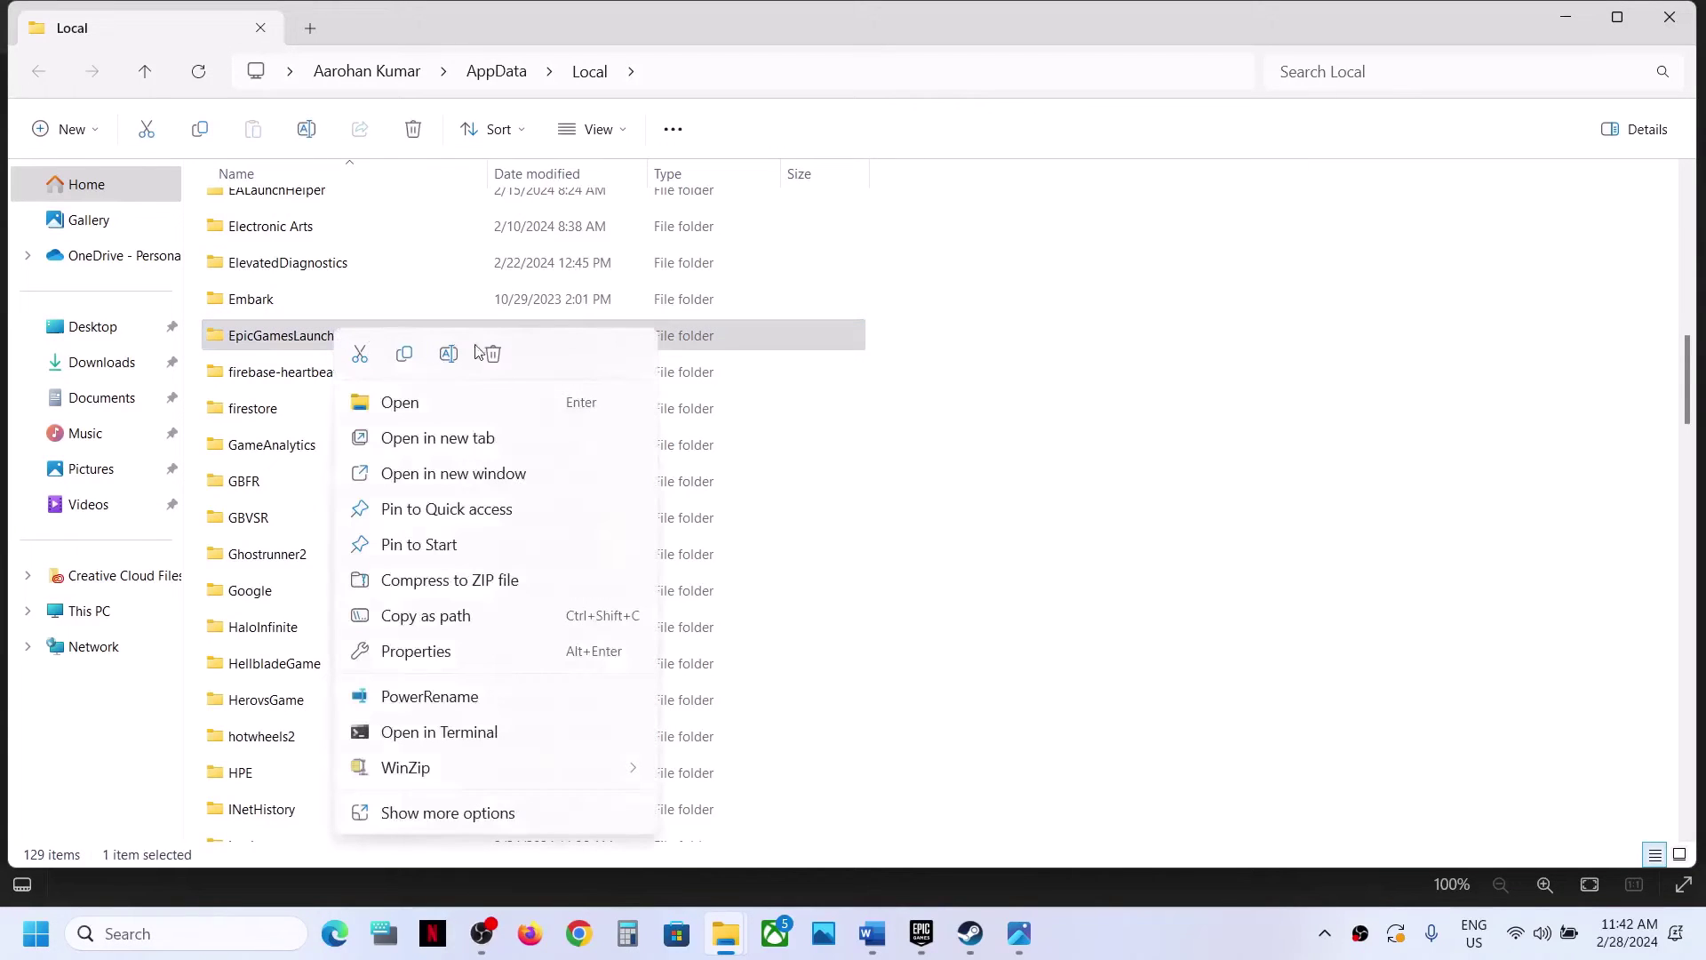
left_click(494, 355)
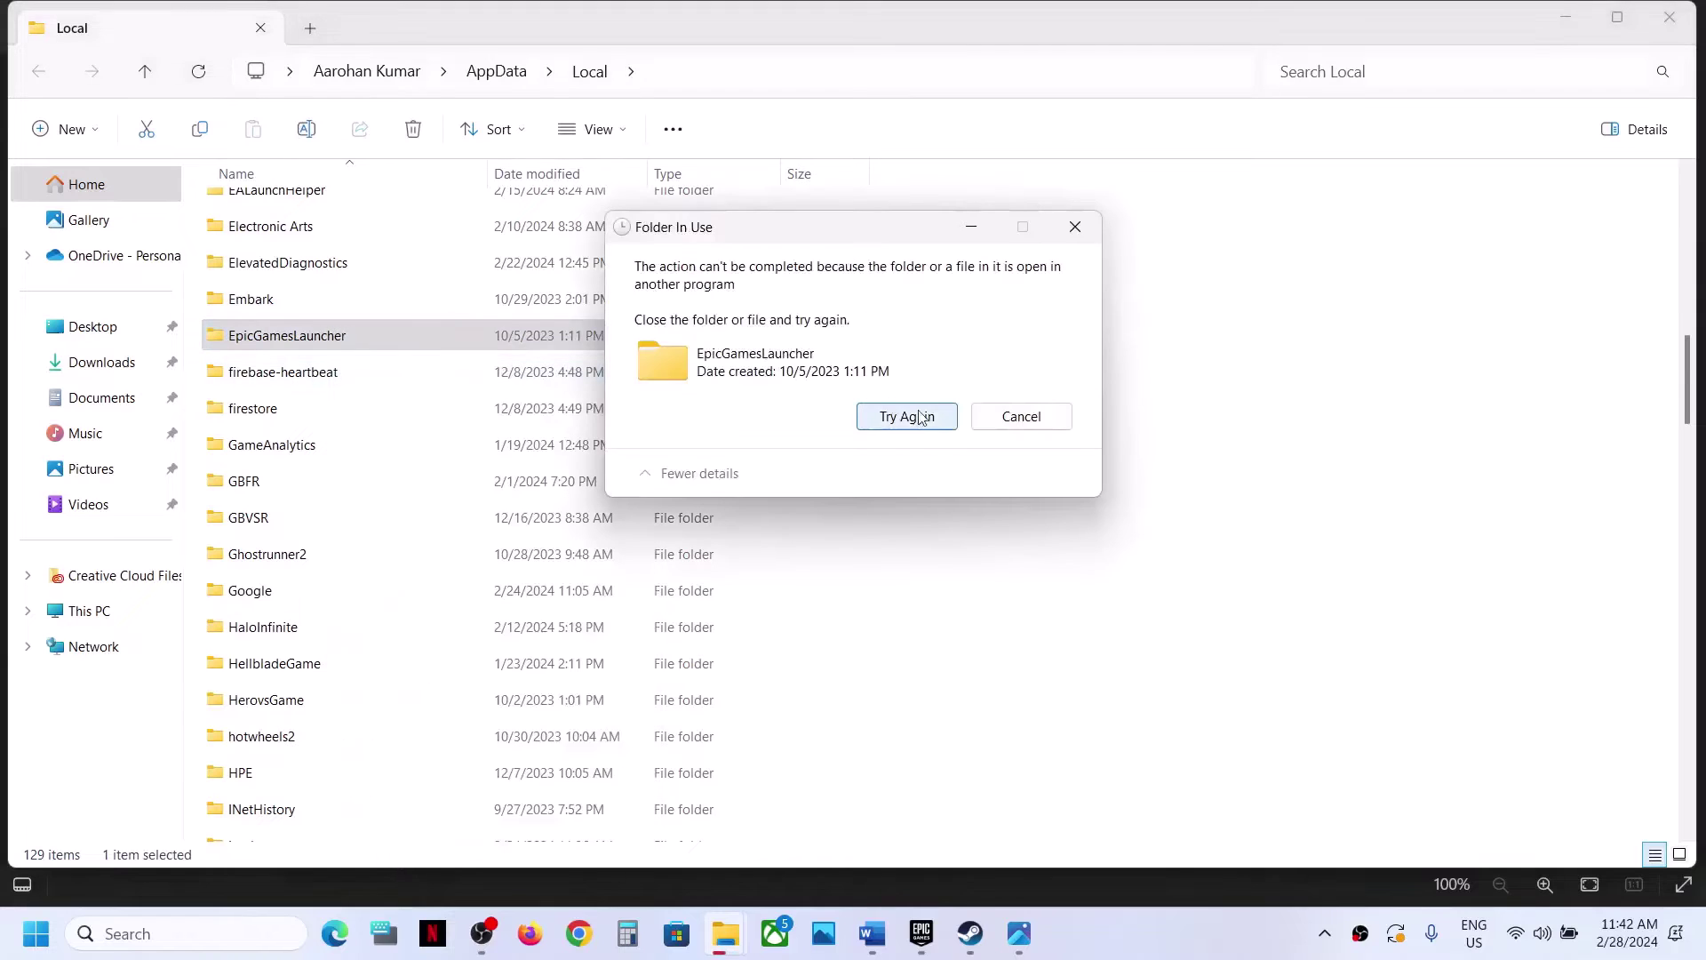
left_click(993, 424)
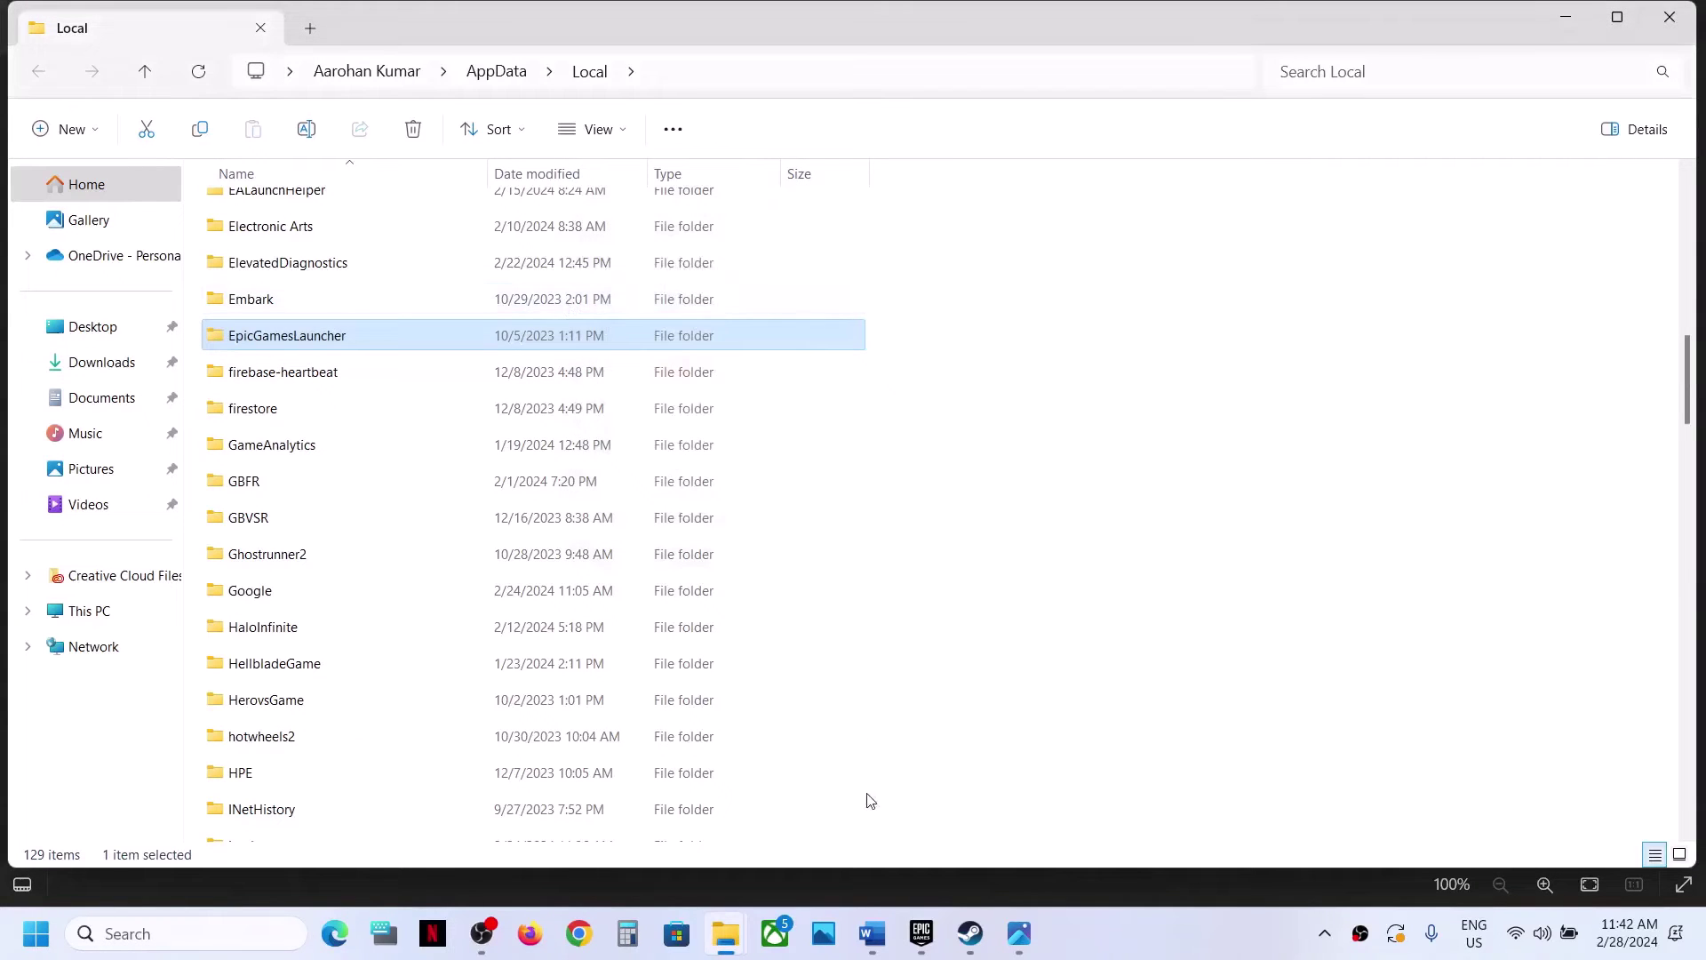
left_click(923, 933)
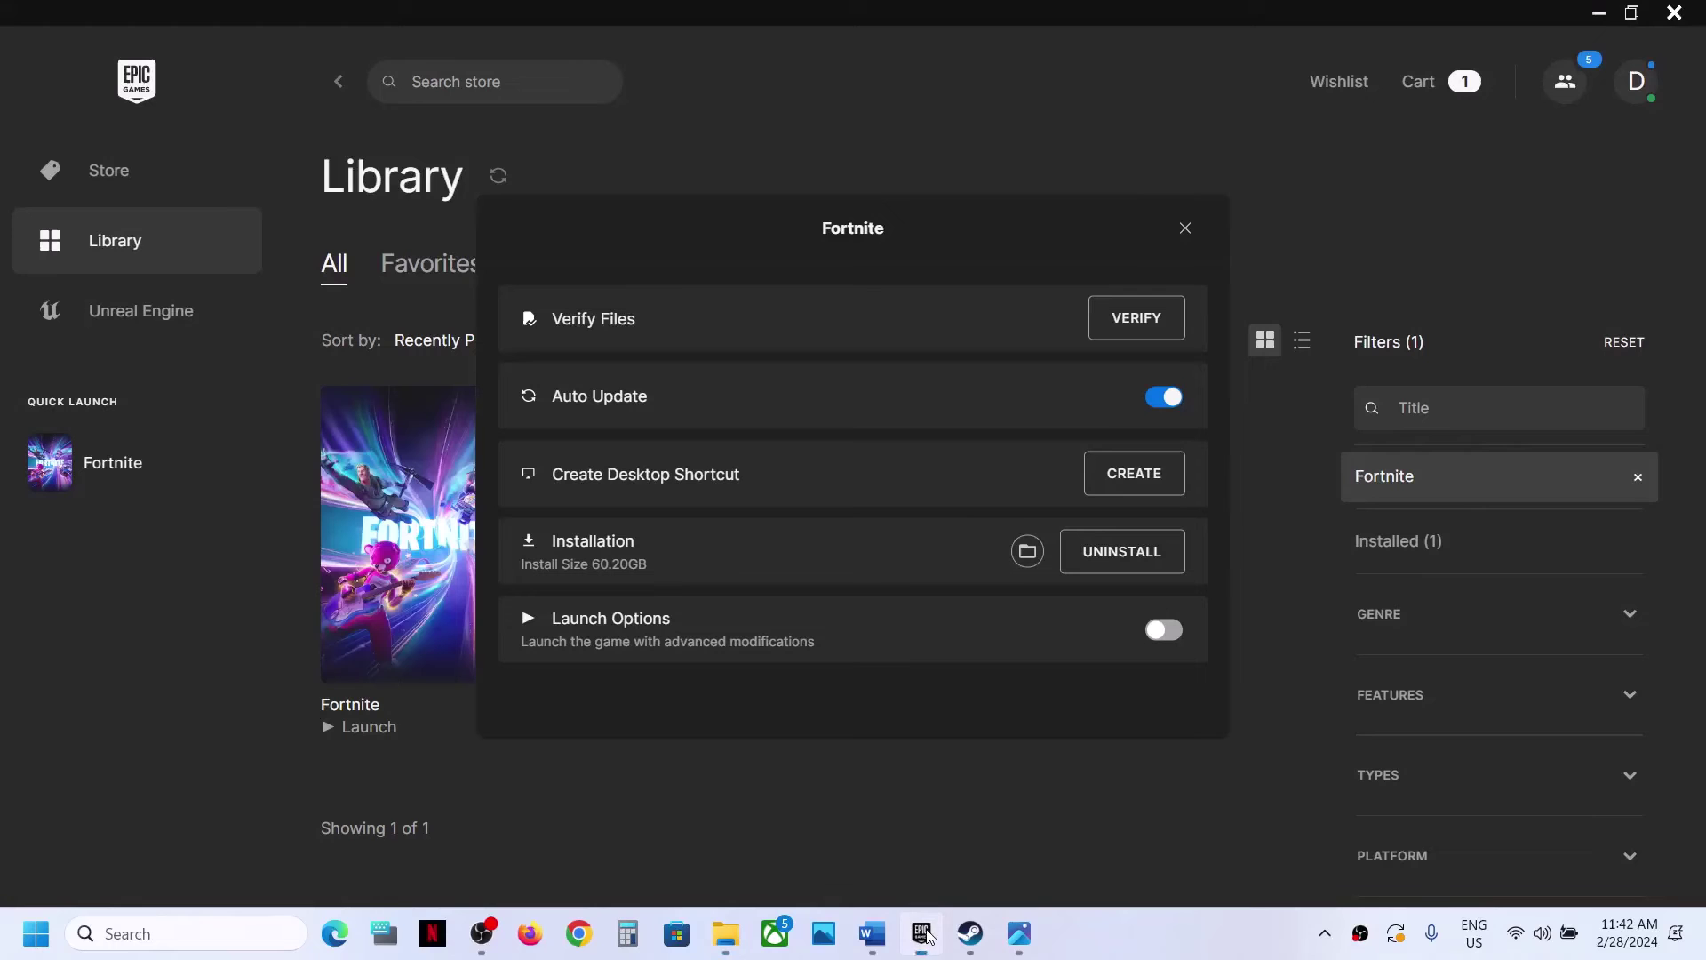
left_click(1324, 933)
right_click(1303, 864)
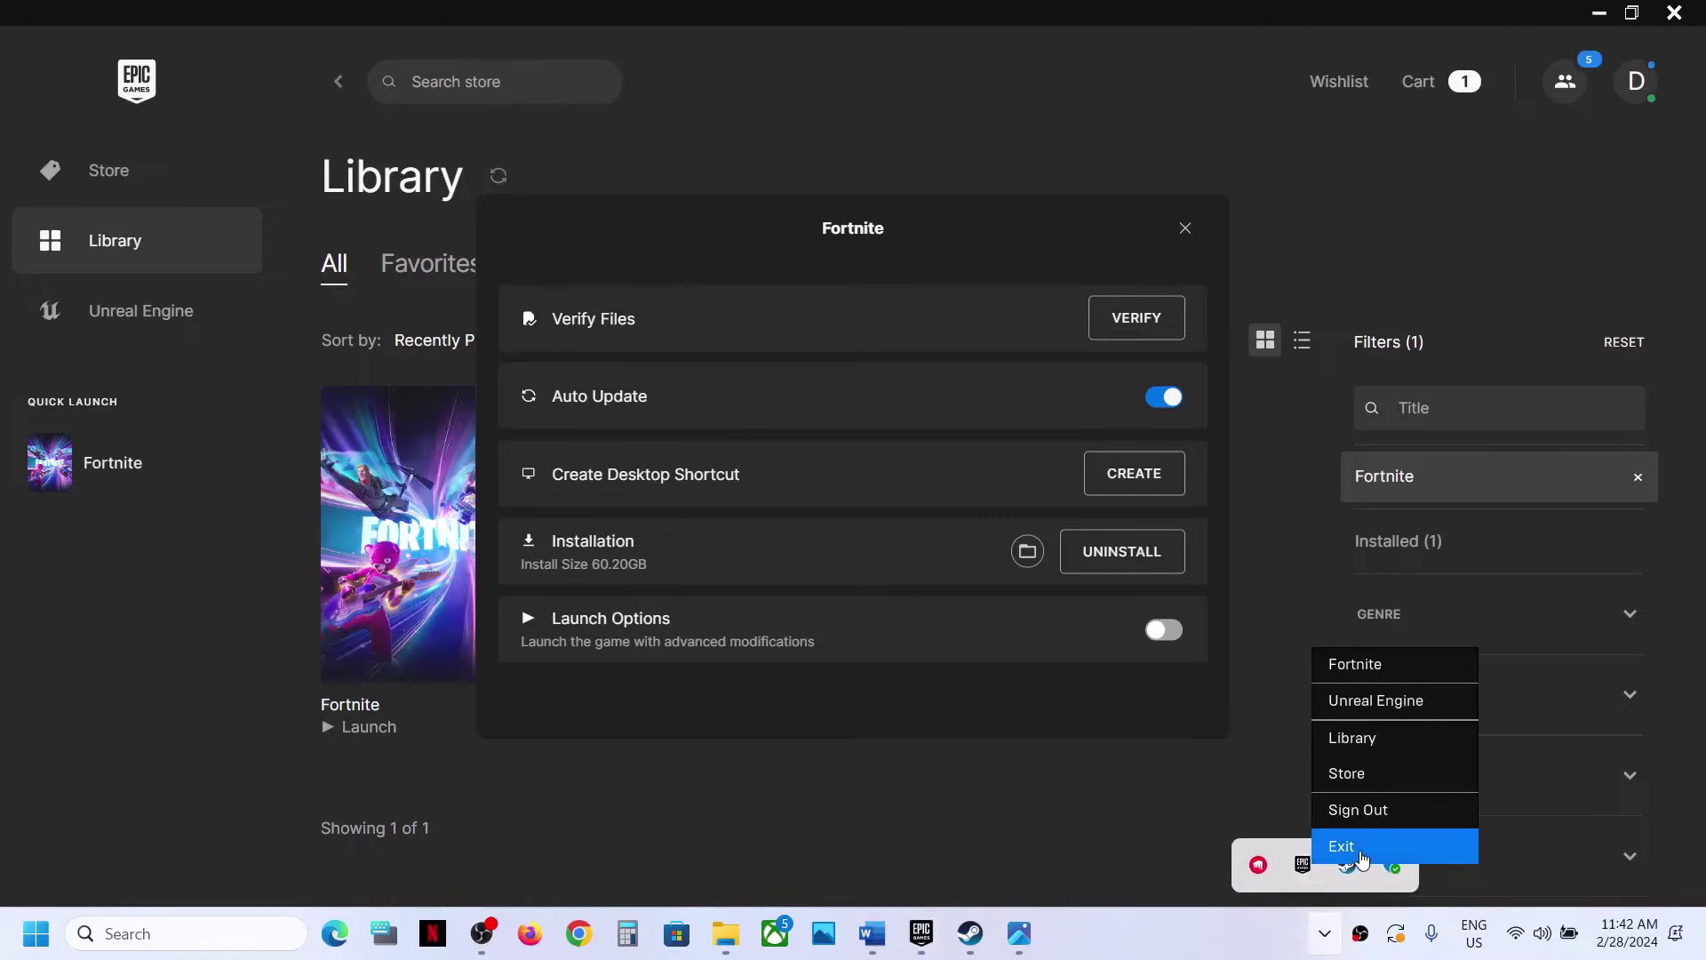
left_click(1360, 851)
Step: Delete the now-unlocked EpicGamesLauncher folder, retrying until it is removed
left_click(338, 346)
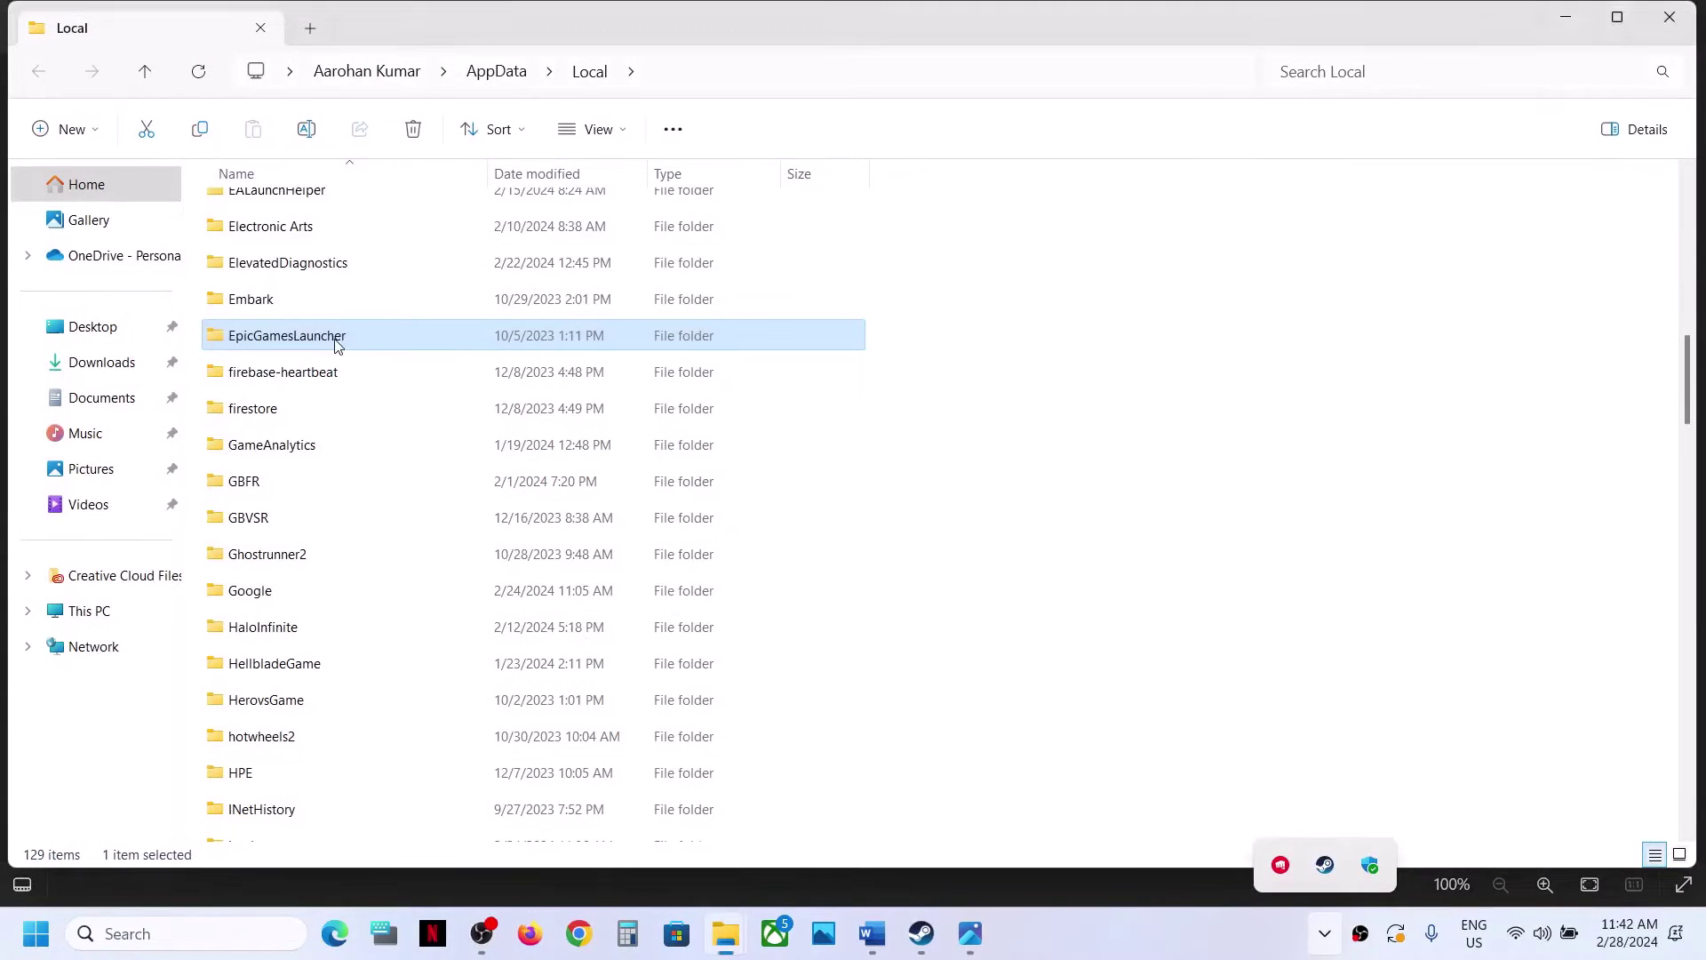
right_click(339, 346)
left_click(495, 332)
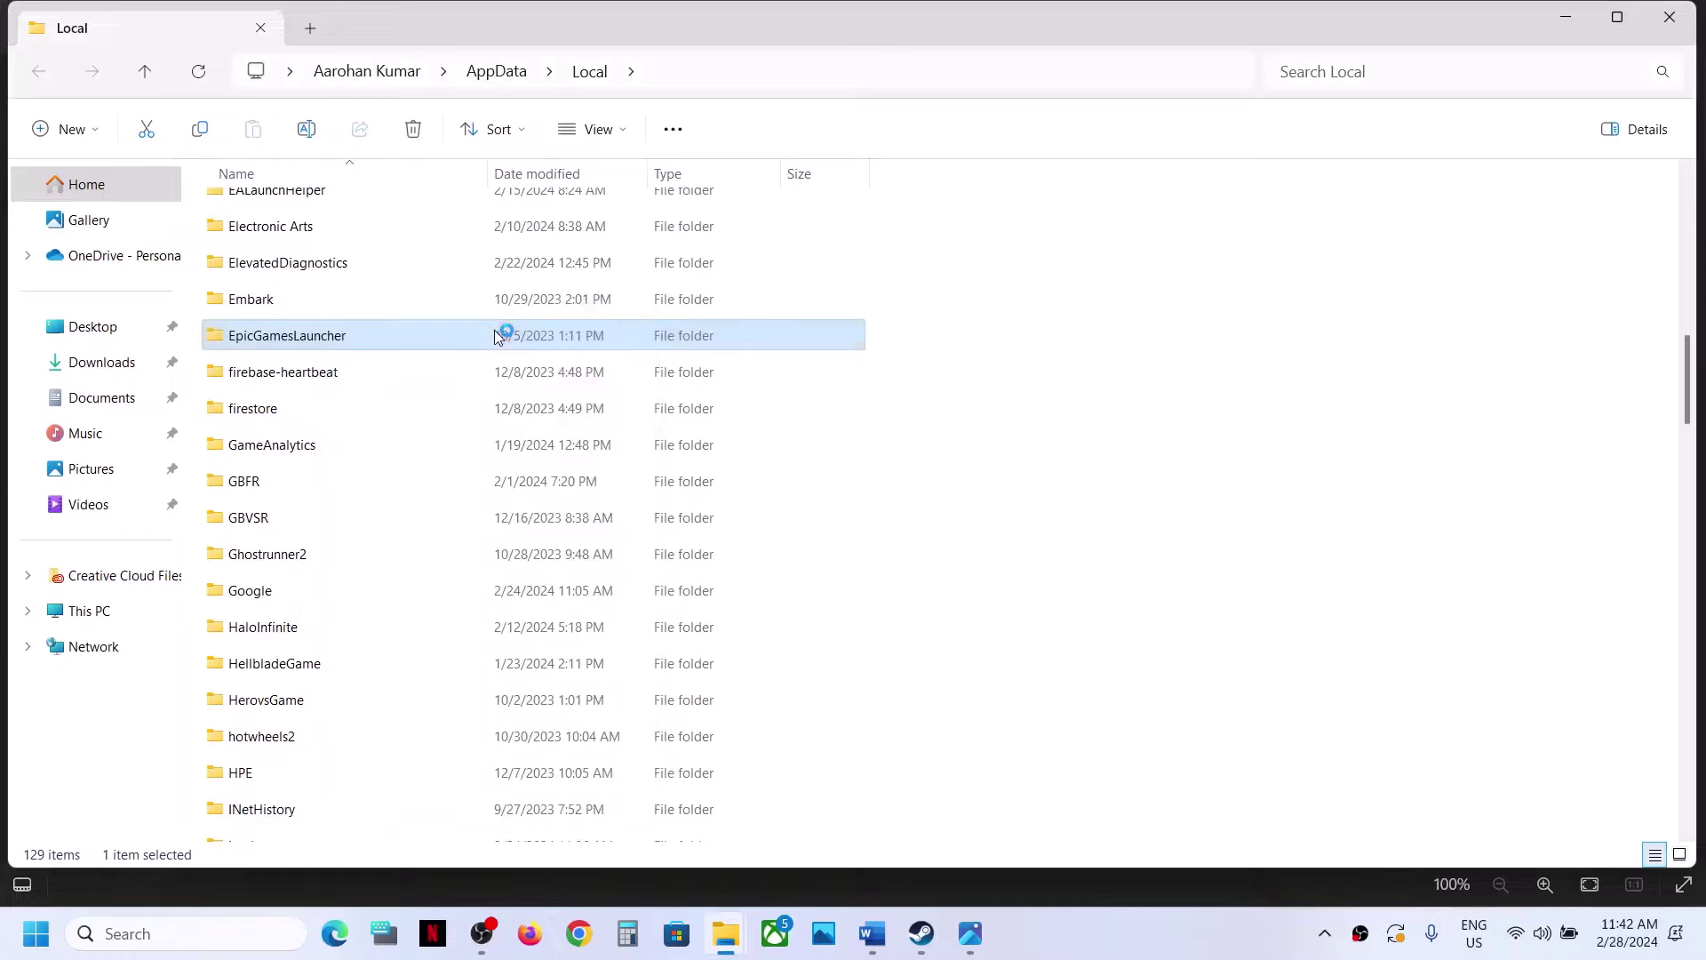
left_click(893, 422)
left_click(893, 422)
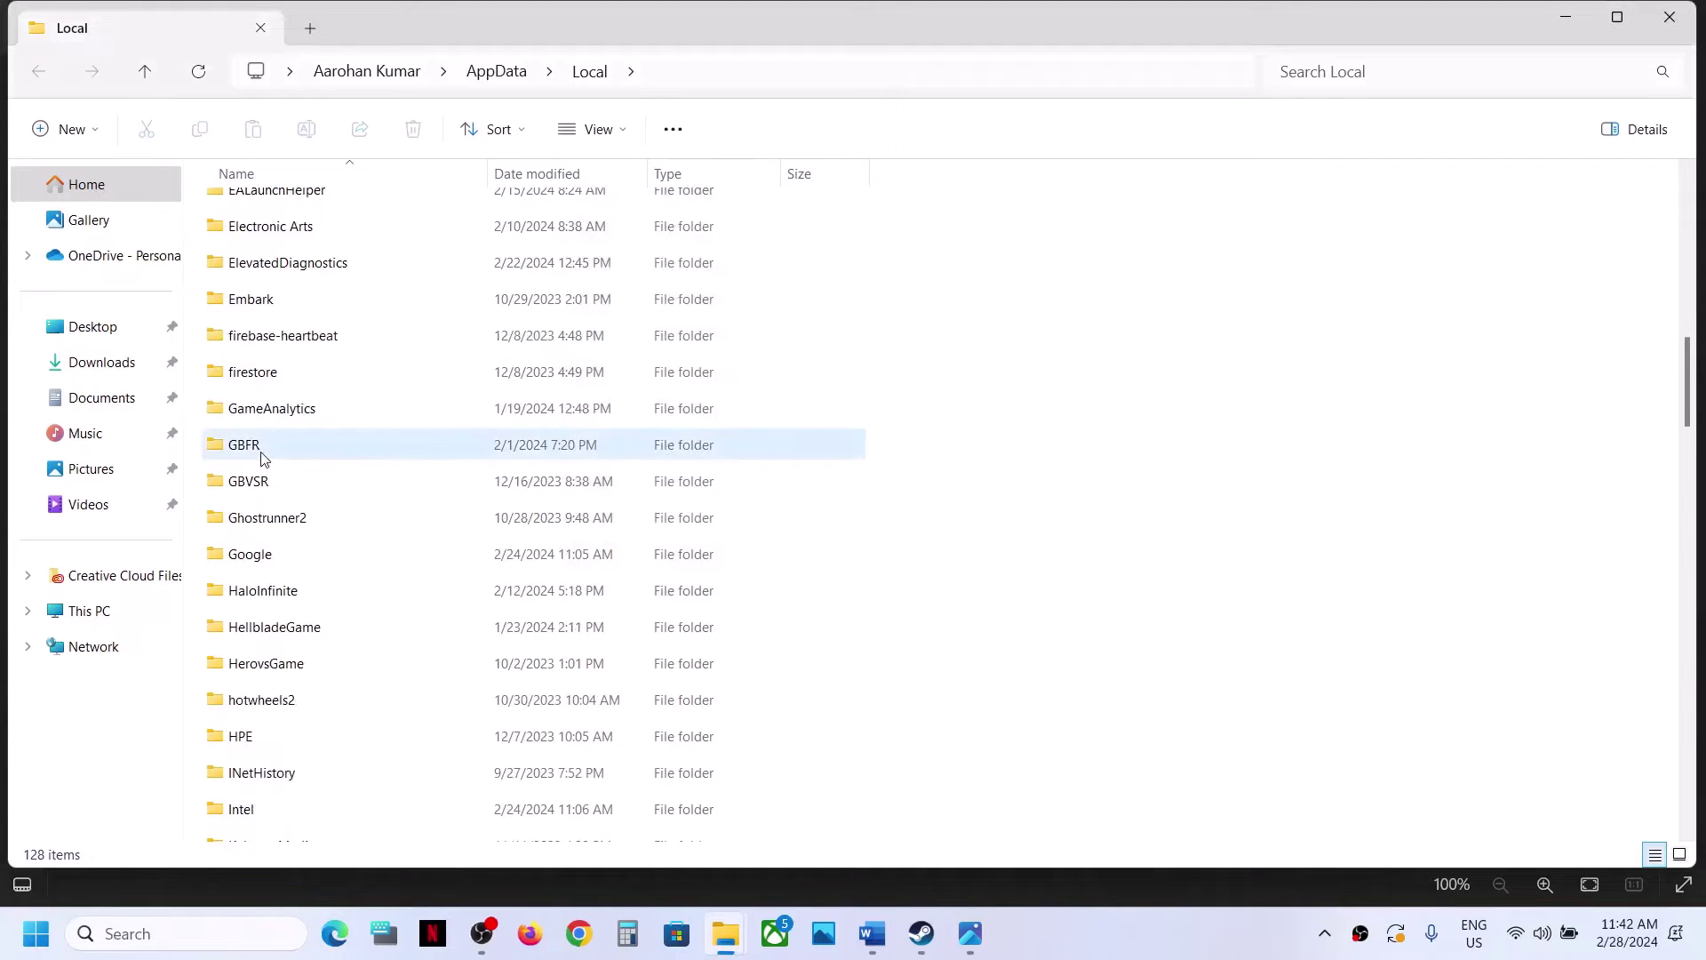
left_click(259, 451)
Step: Delete the FortniteGame and UnrealEngine folders from AppData\Local
left_click(1062, 918)
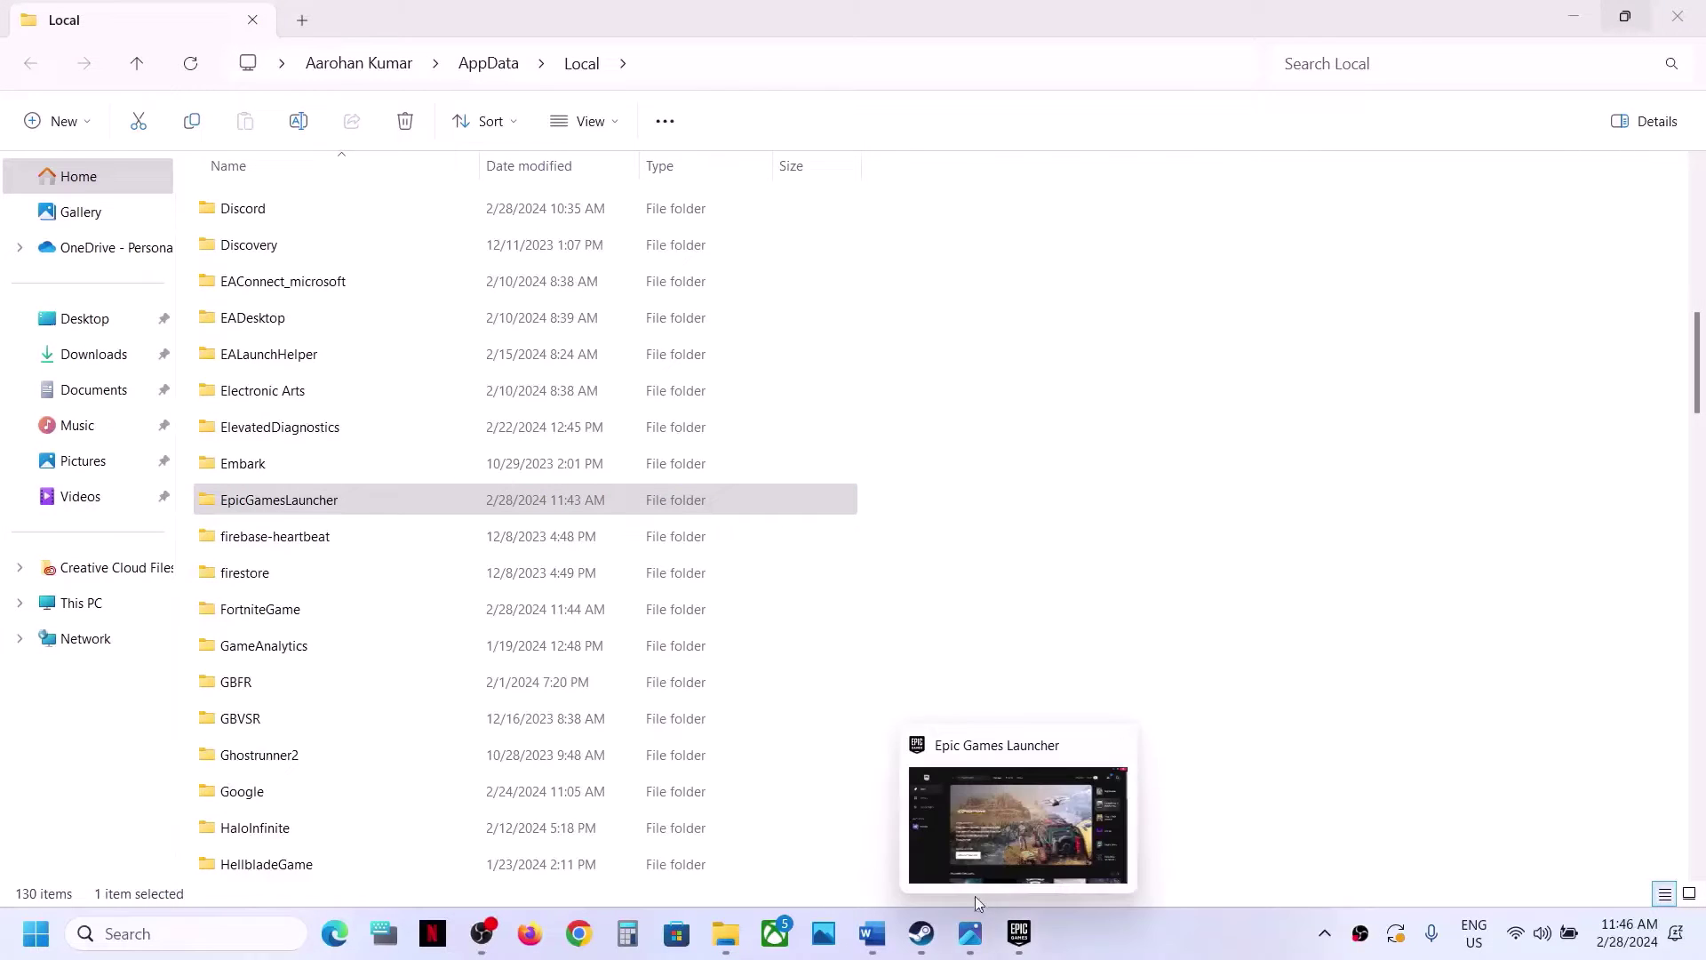
left_click(332, 608)
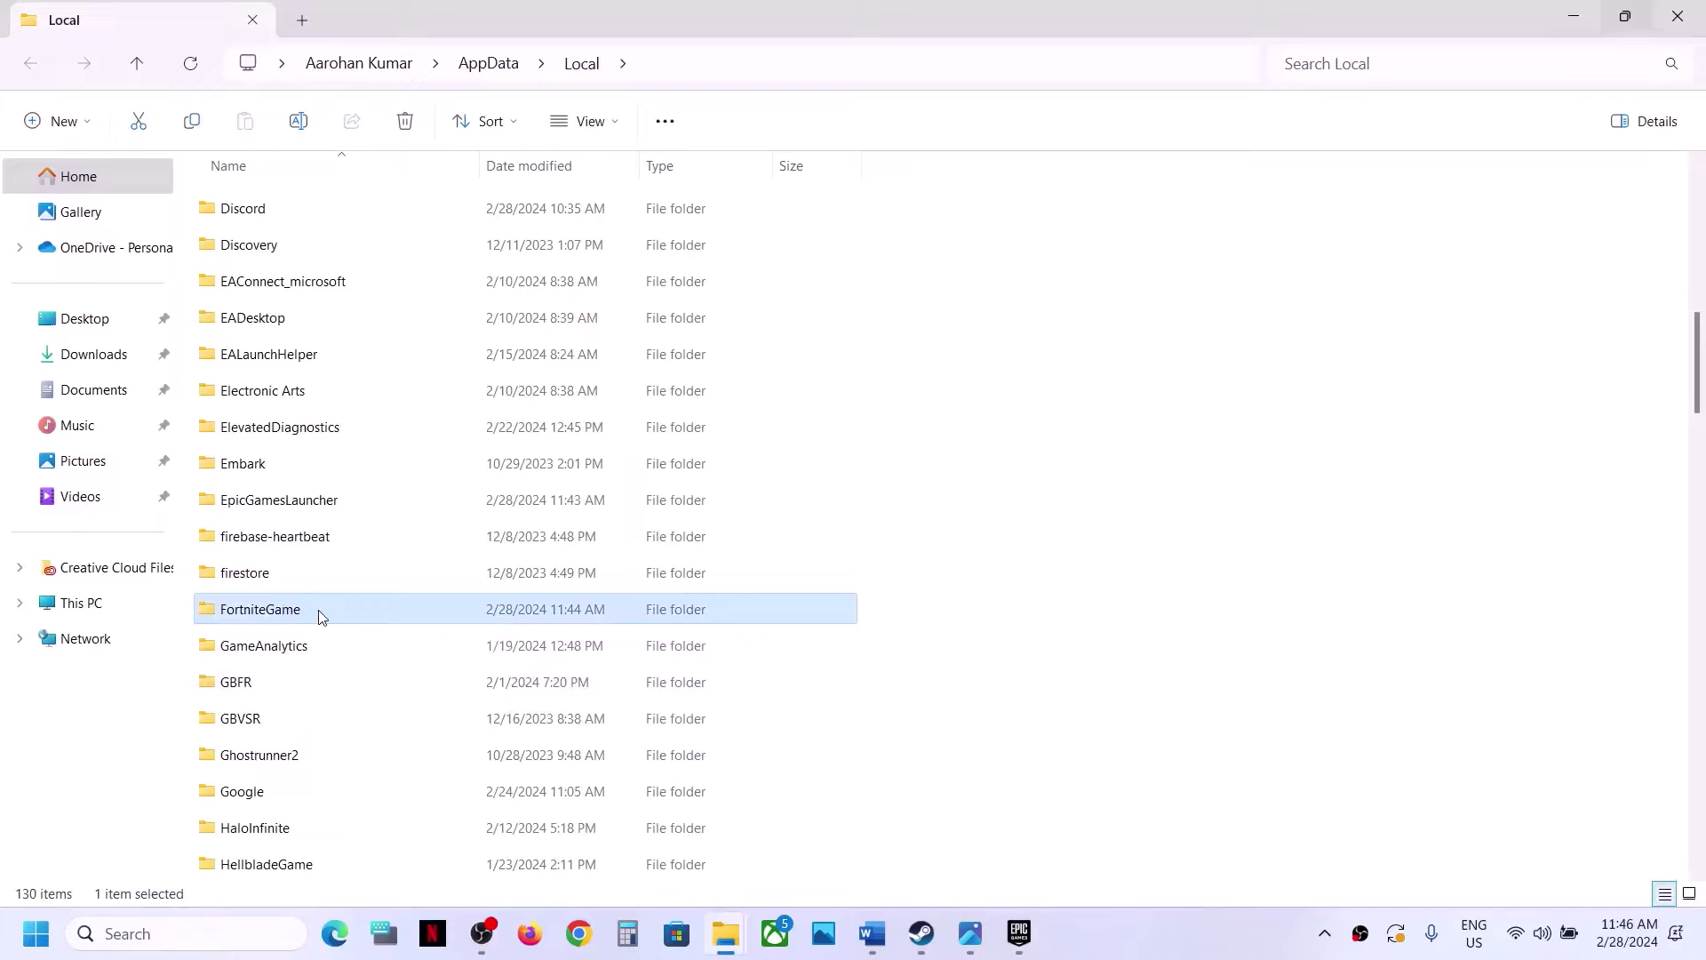
right_click(334, 622)
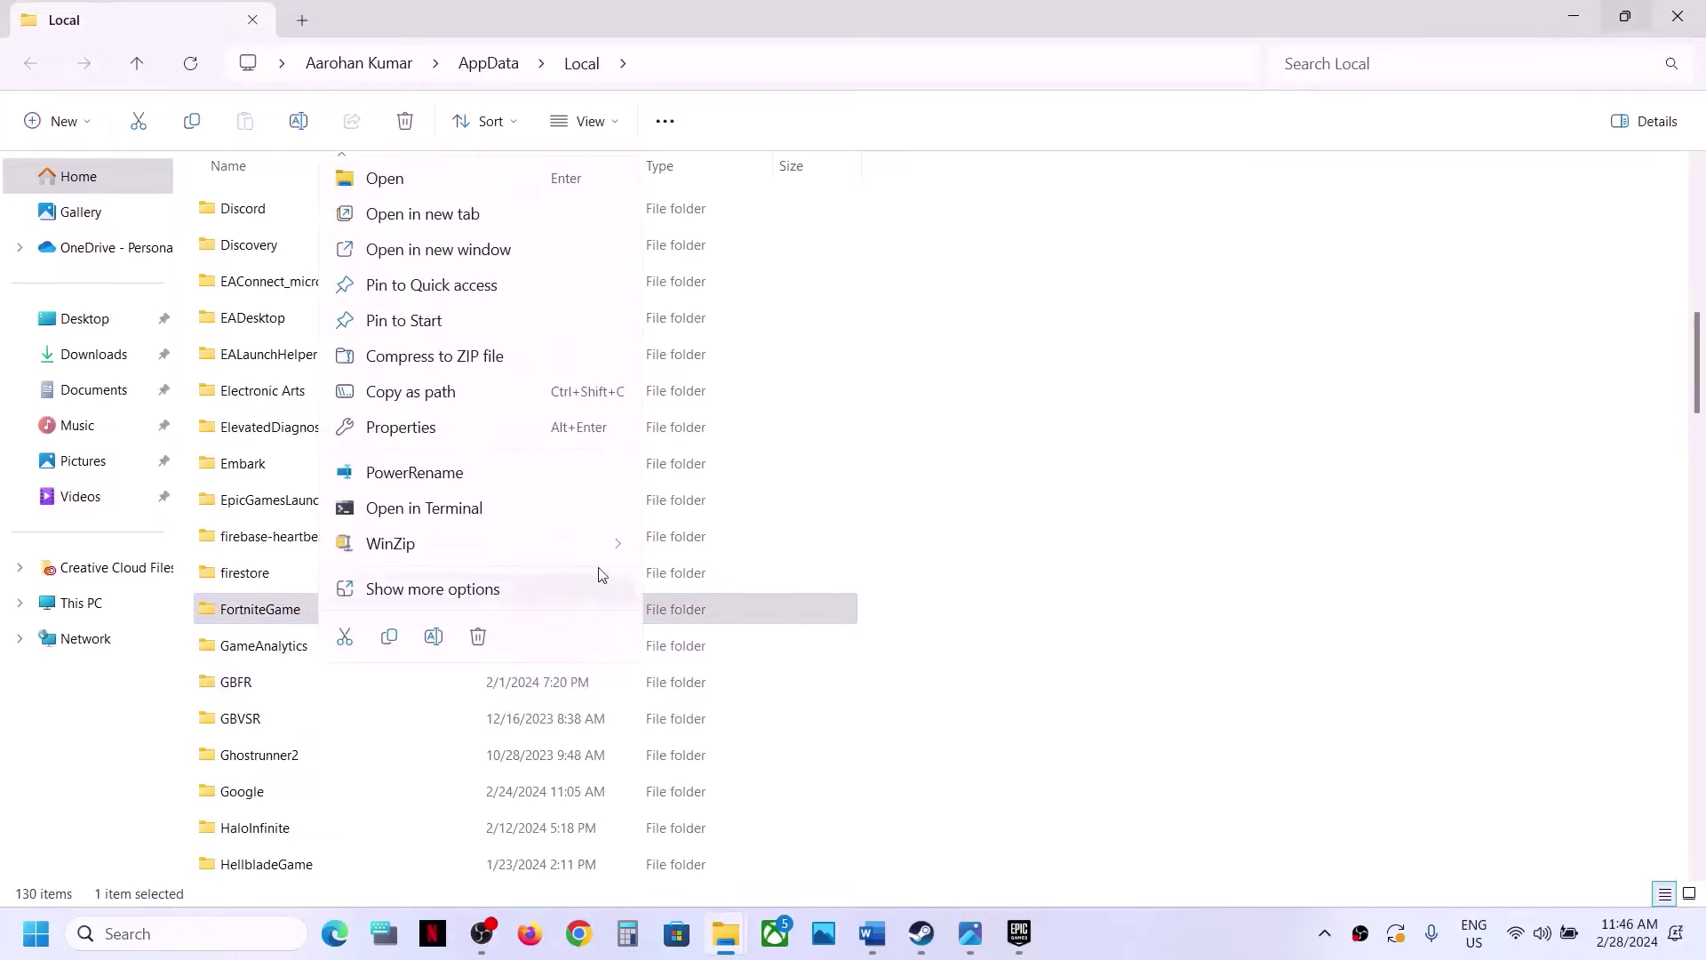
left_click(479, 636)
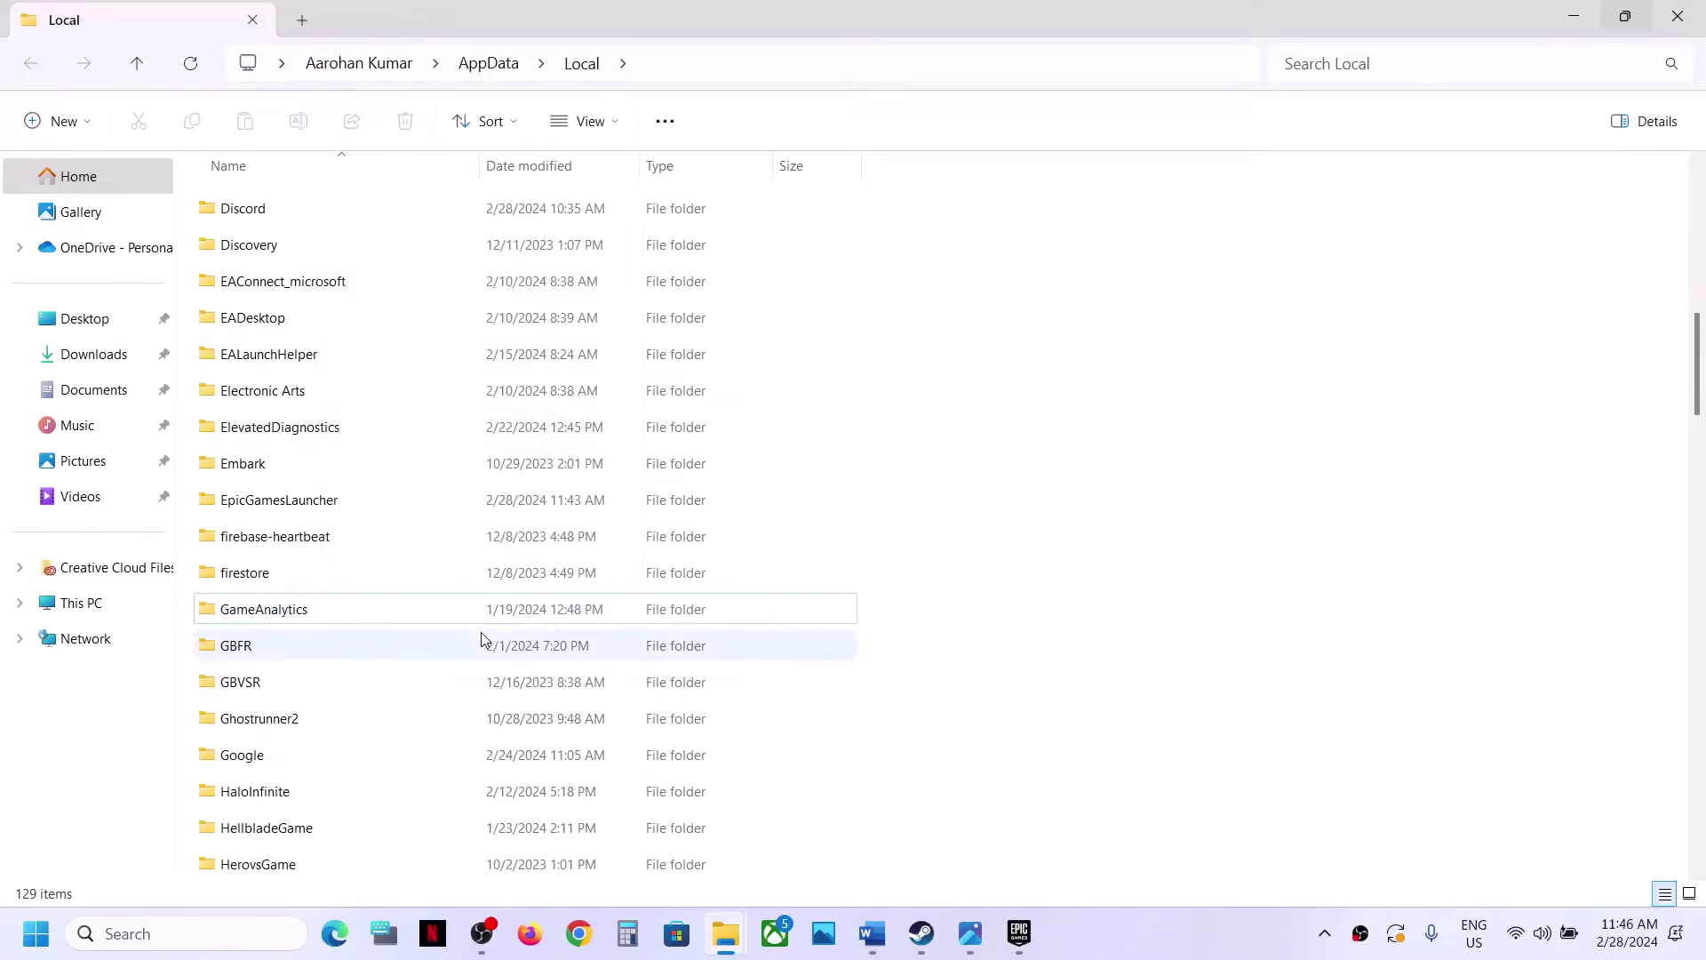
left_click(329, 531)
key("u")
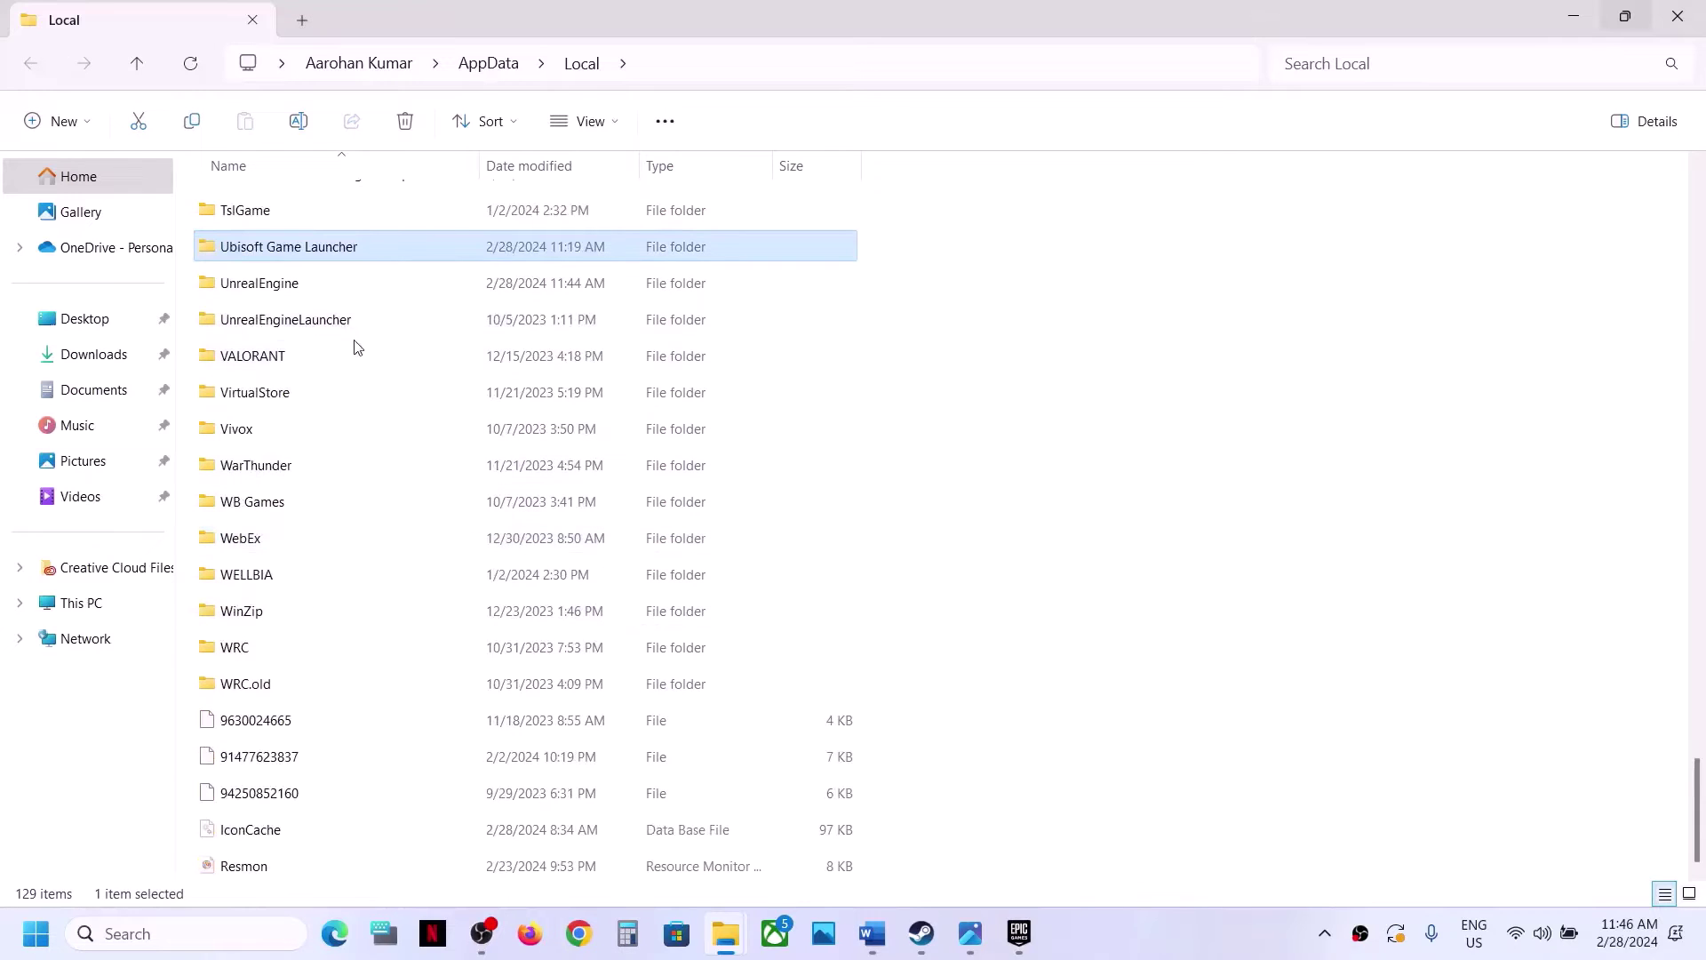
left_click(296, 290)
right_click(303, 293)
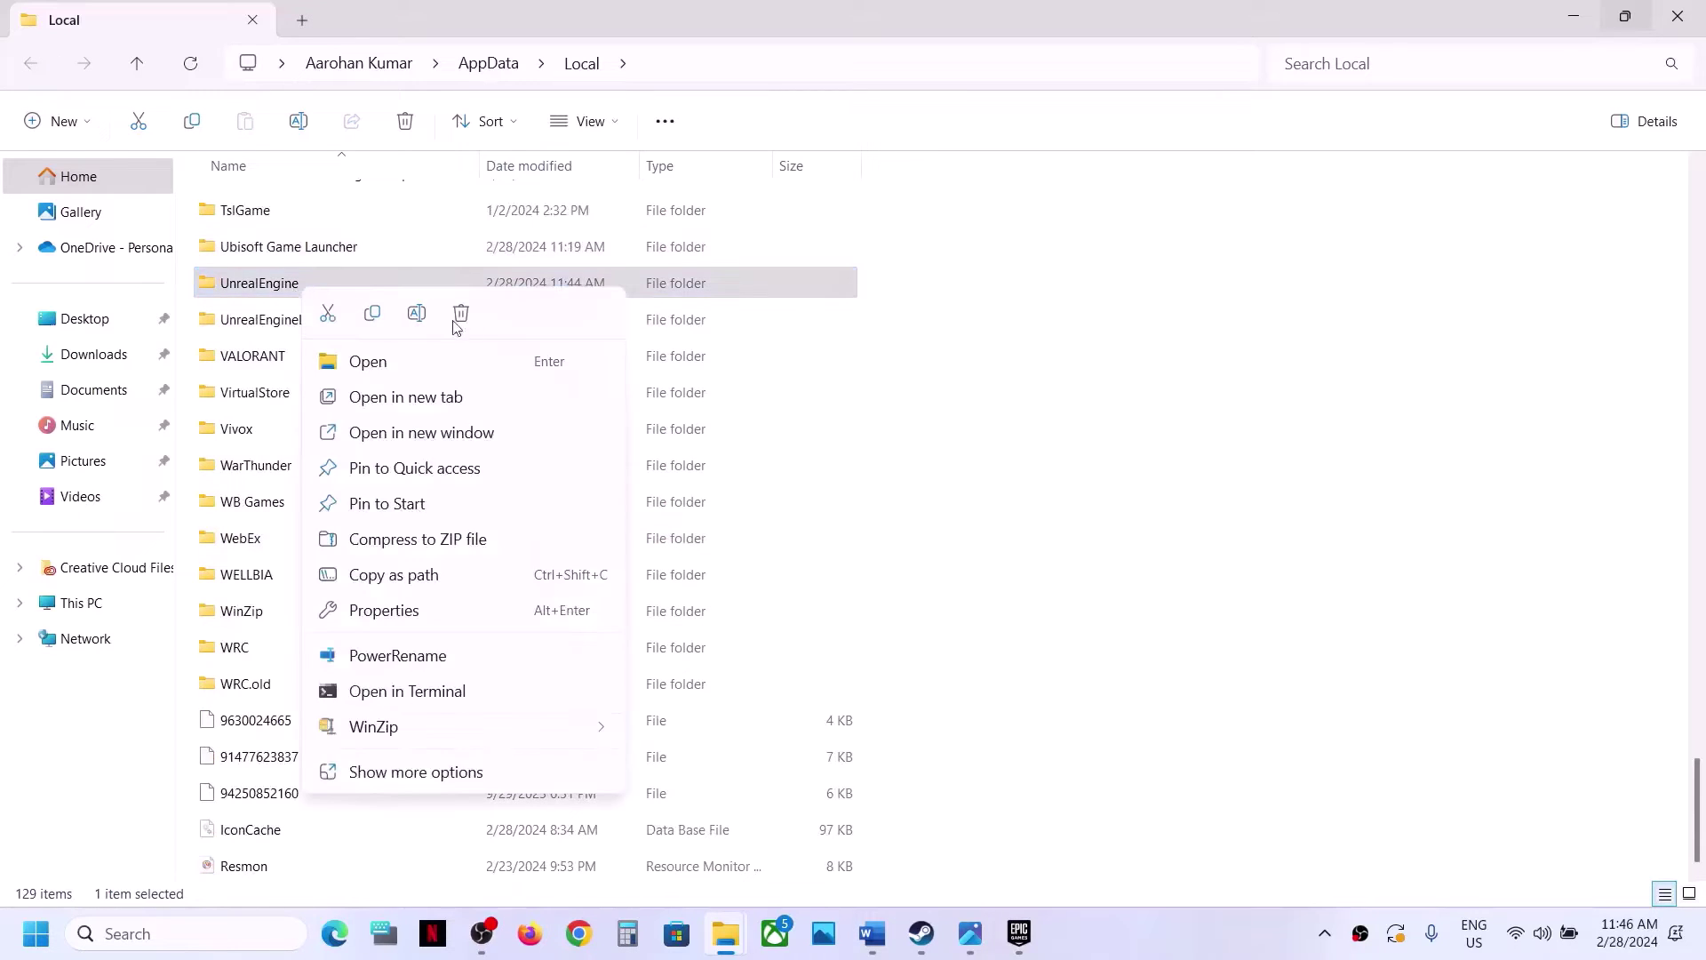
left_click(461, 318)
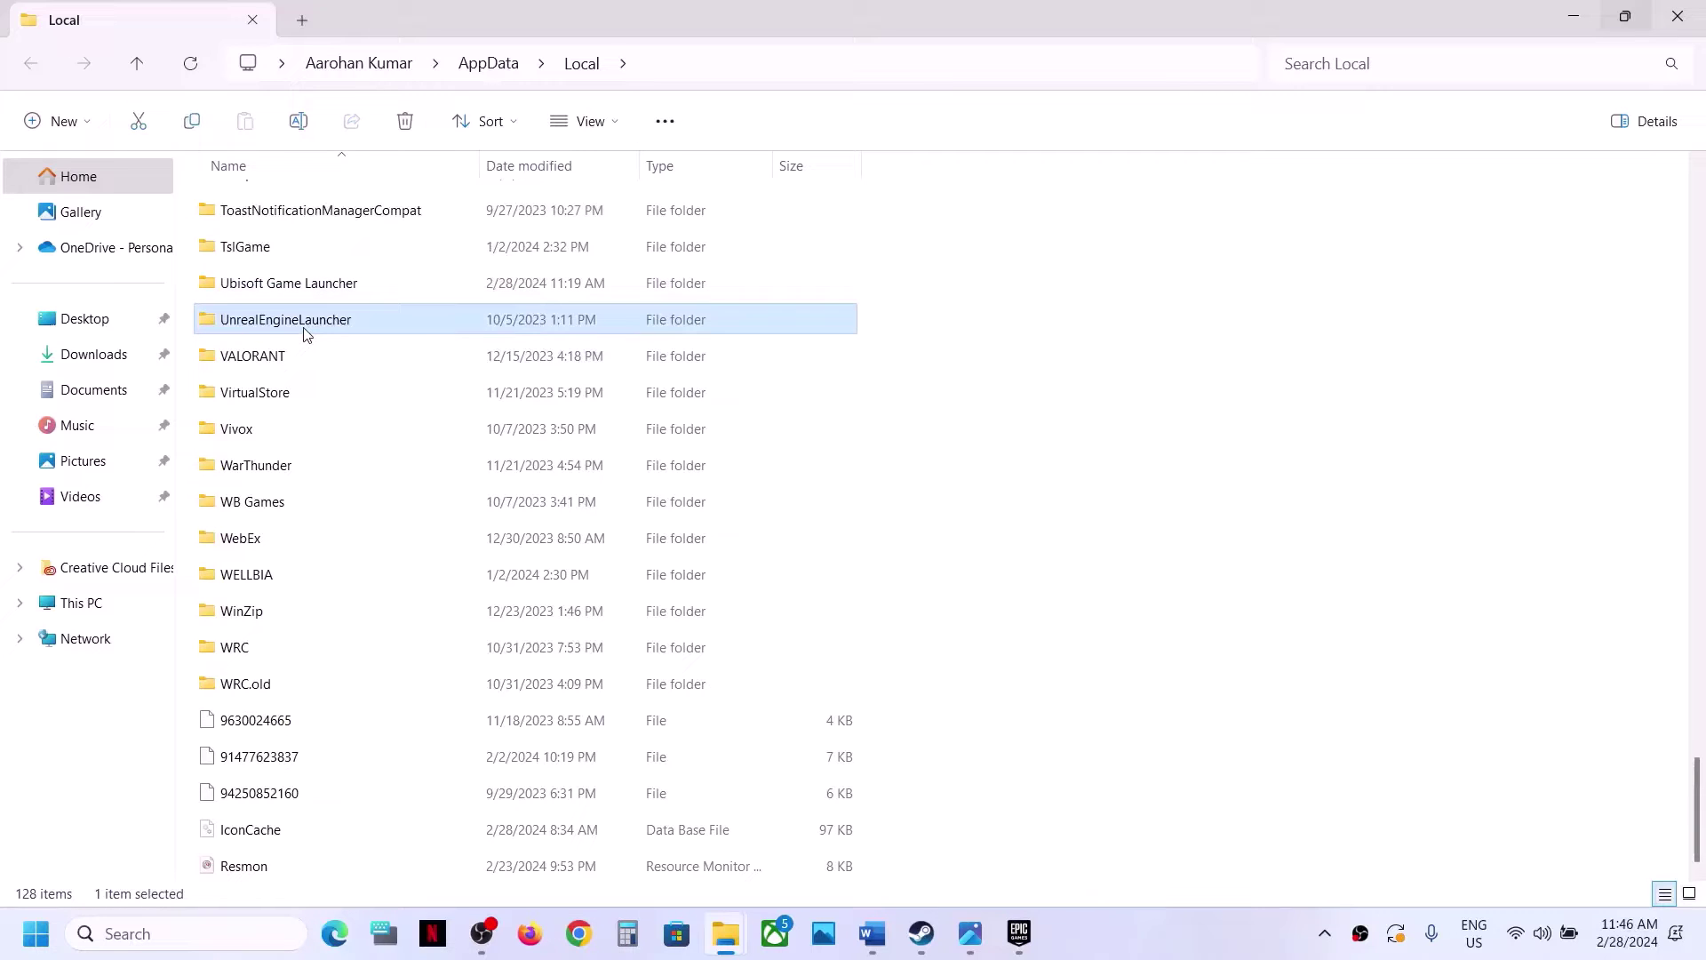
Step: Delete UnrealEngineLauncher with administrator permission, quitting the Epic Games Launcher from the tray and retrying
right_click(306, 334)
left_click(461, 356)
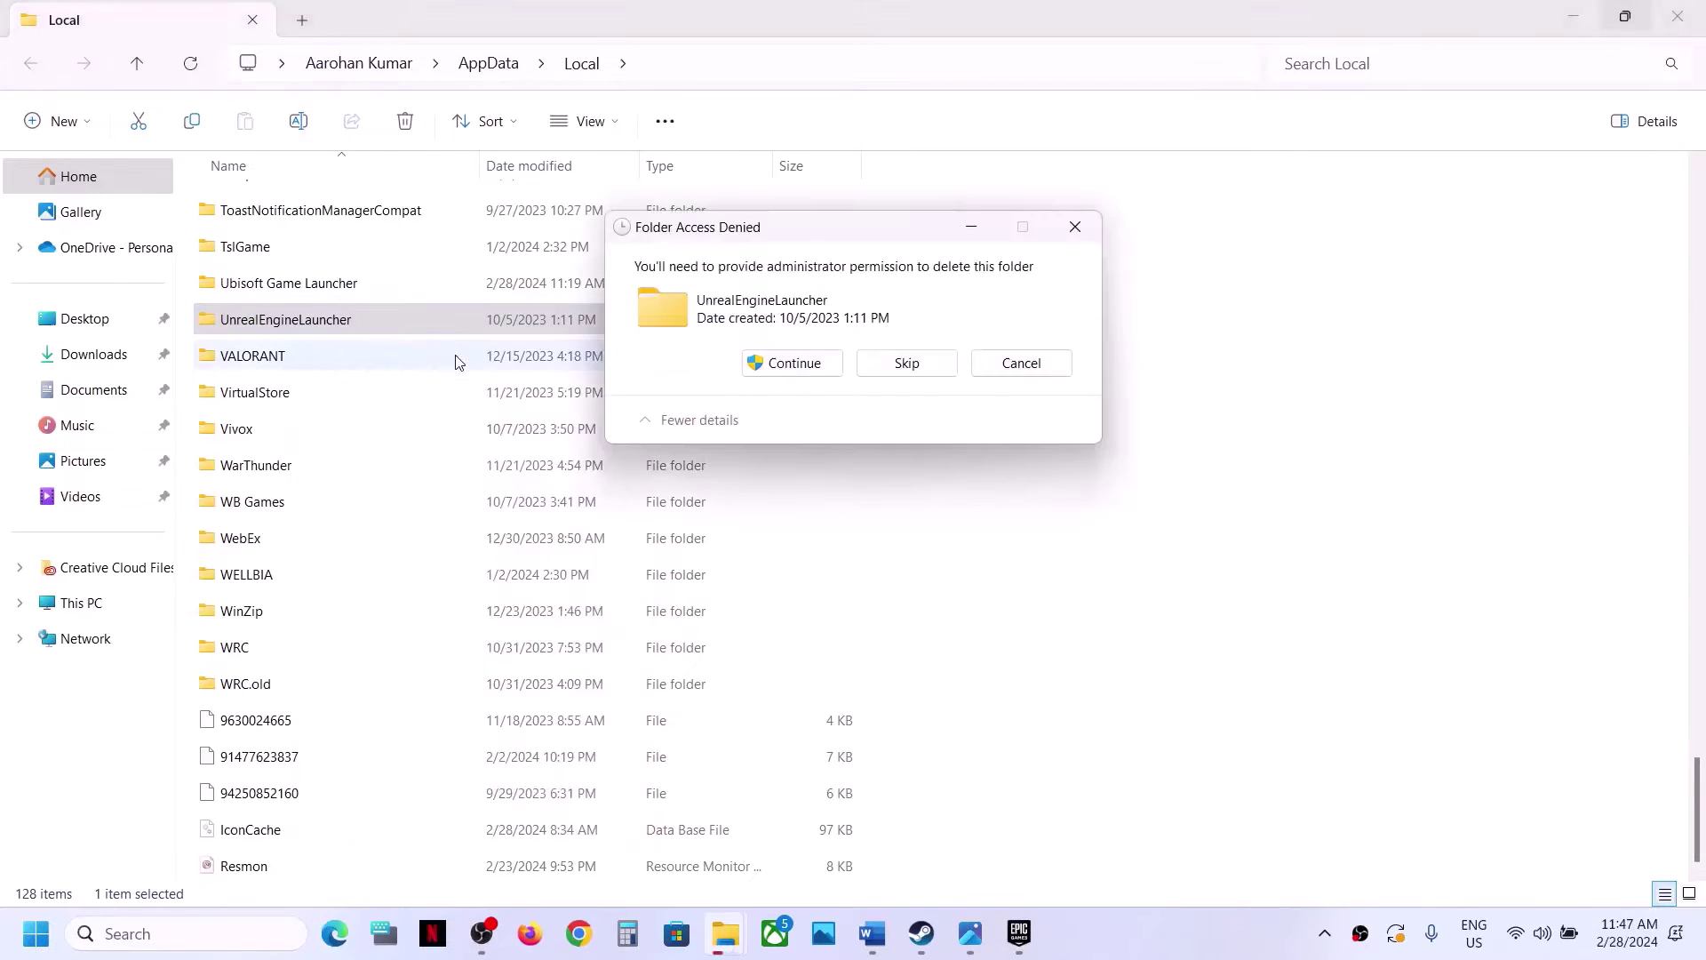
left_click(781, 362)
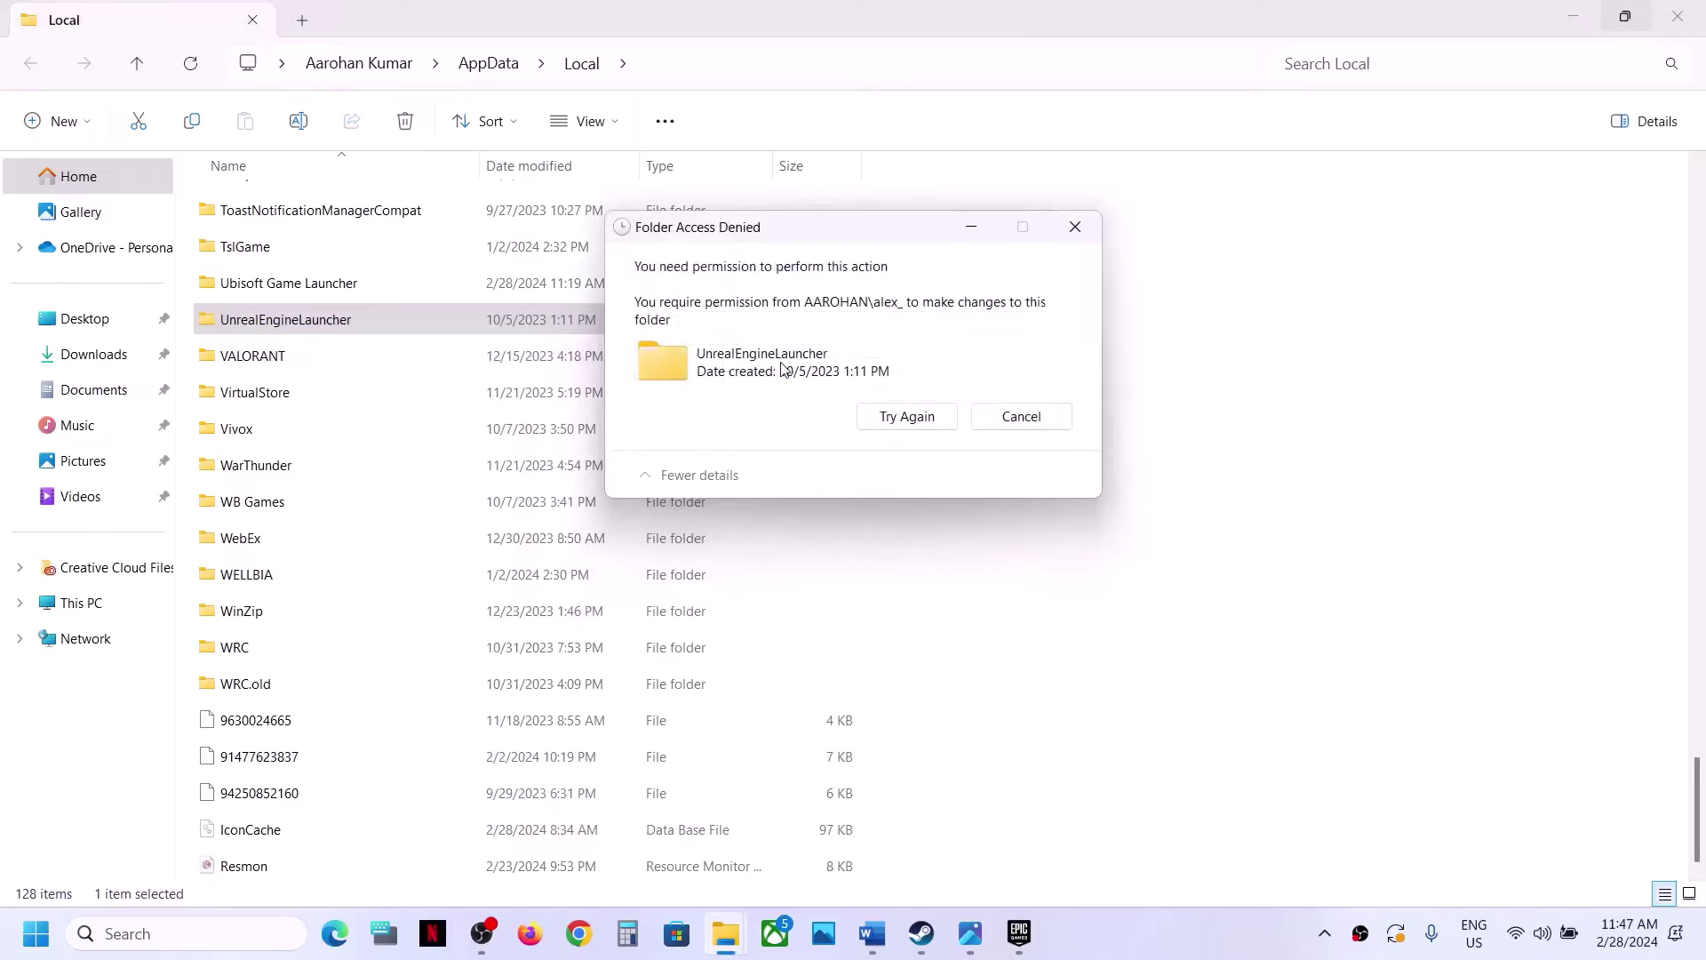
left_click(1324, 933)
right_click(1304, 869)
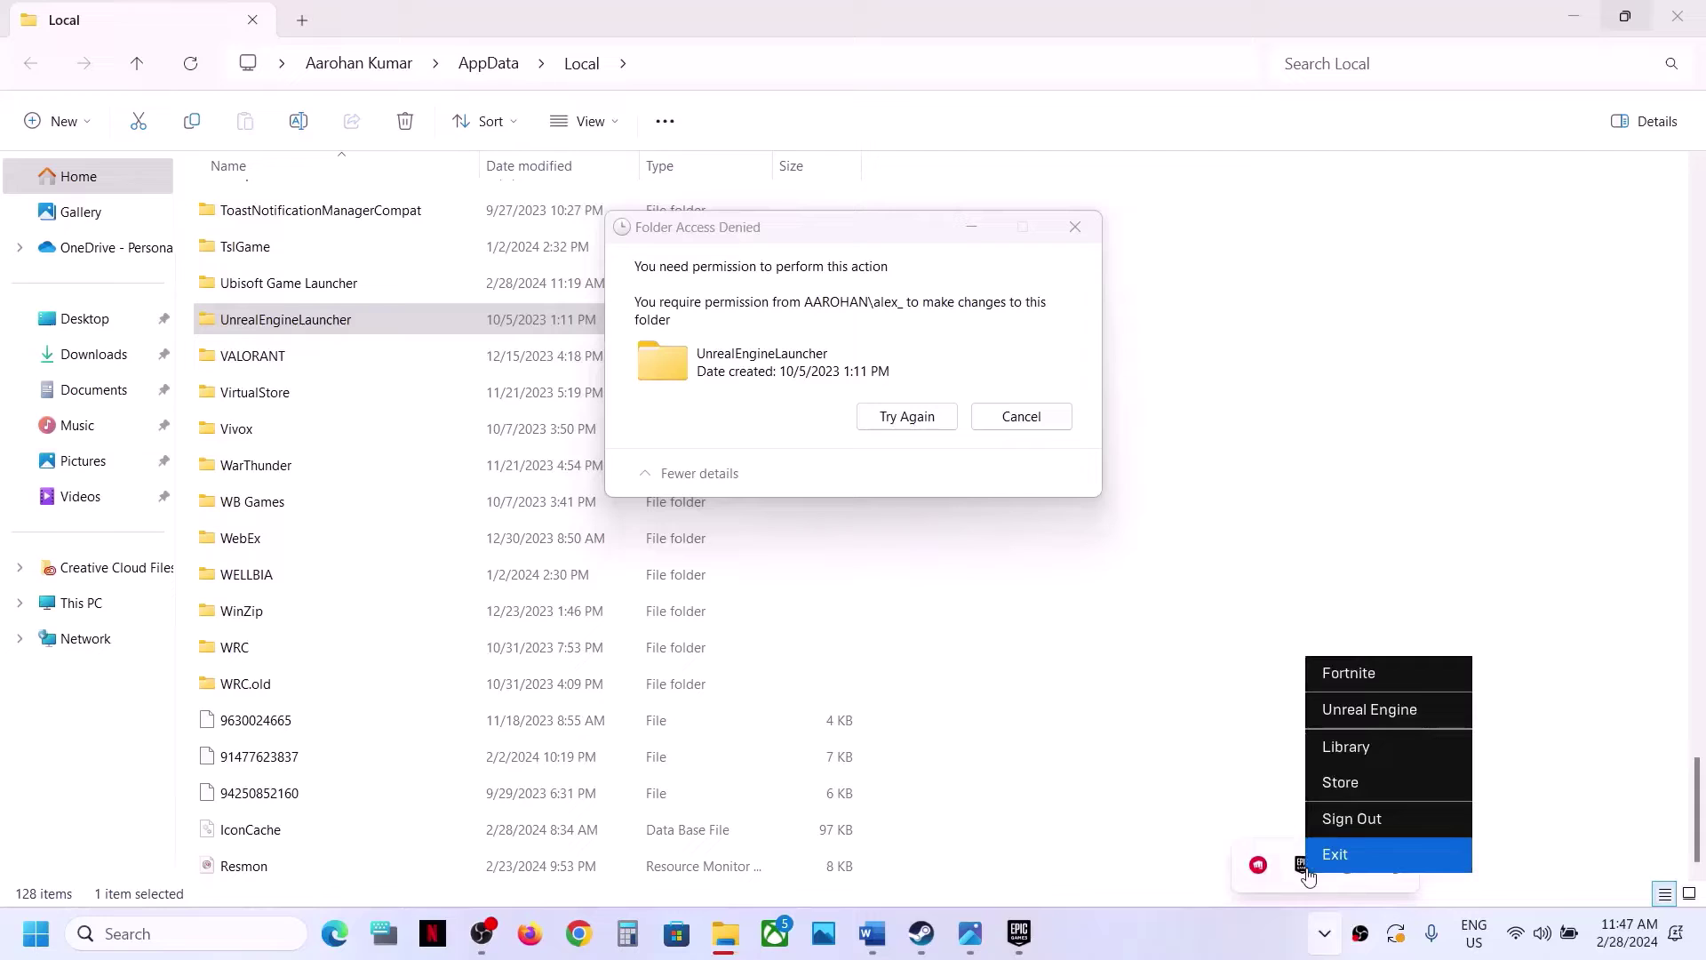
left_click(1355, 856)
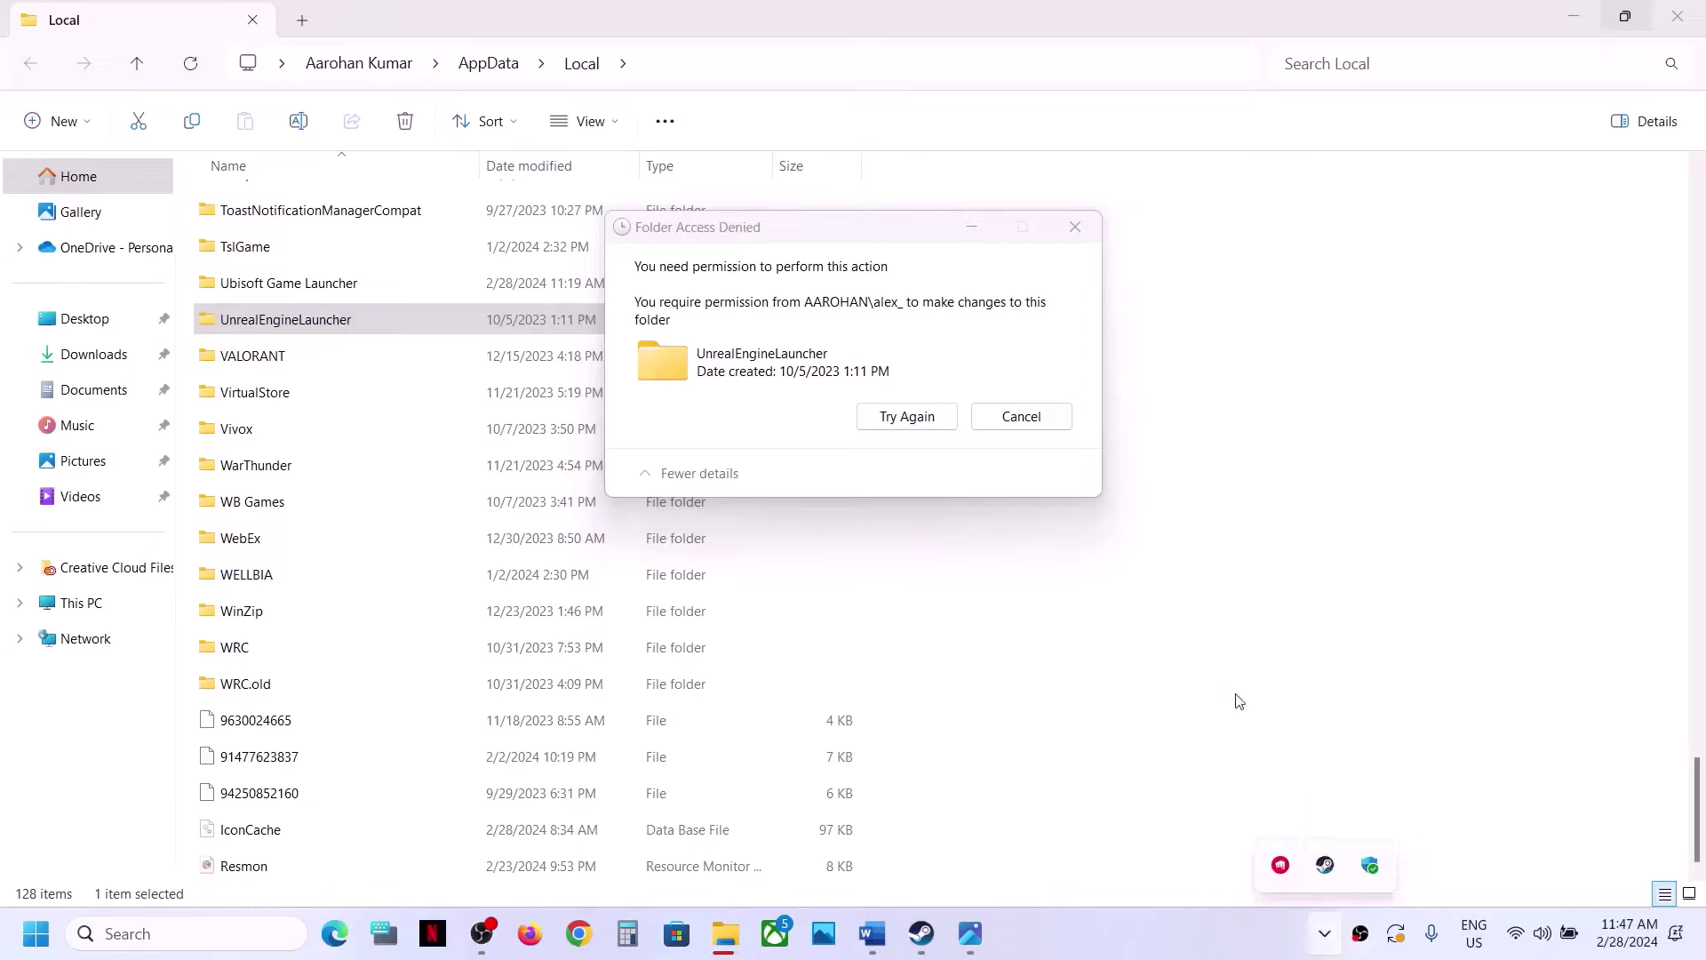
left_click(889, 418)
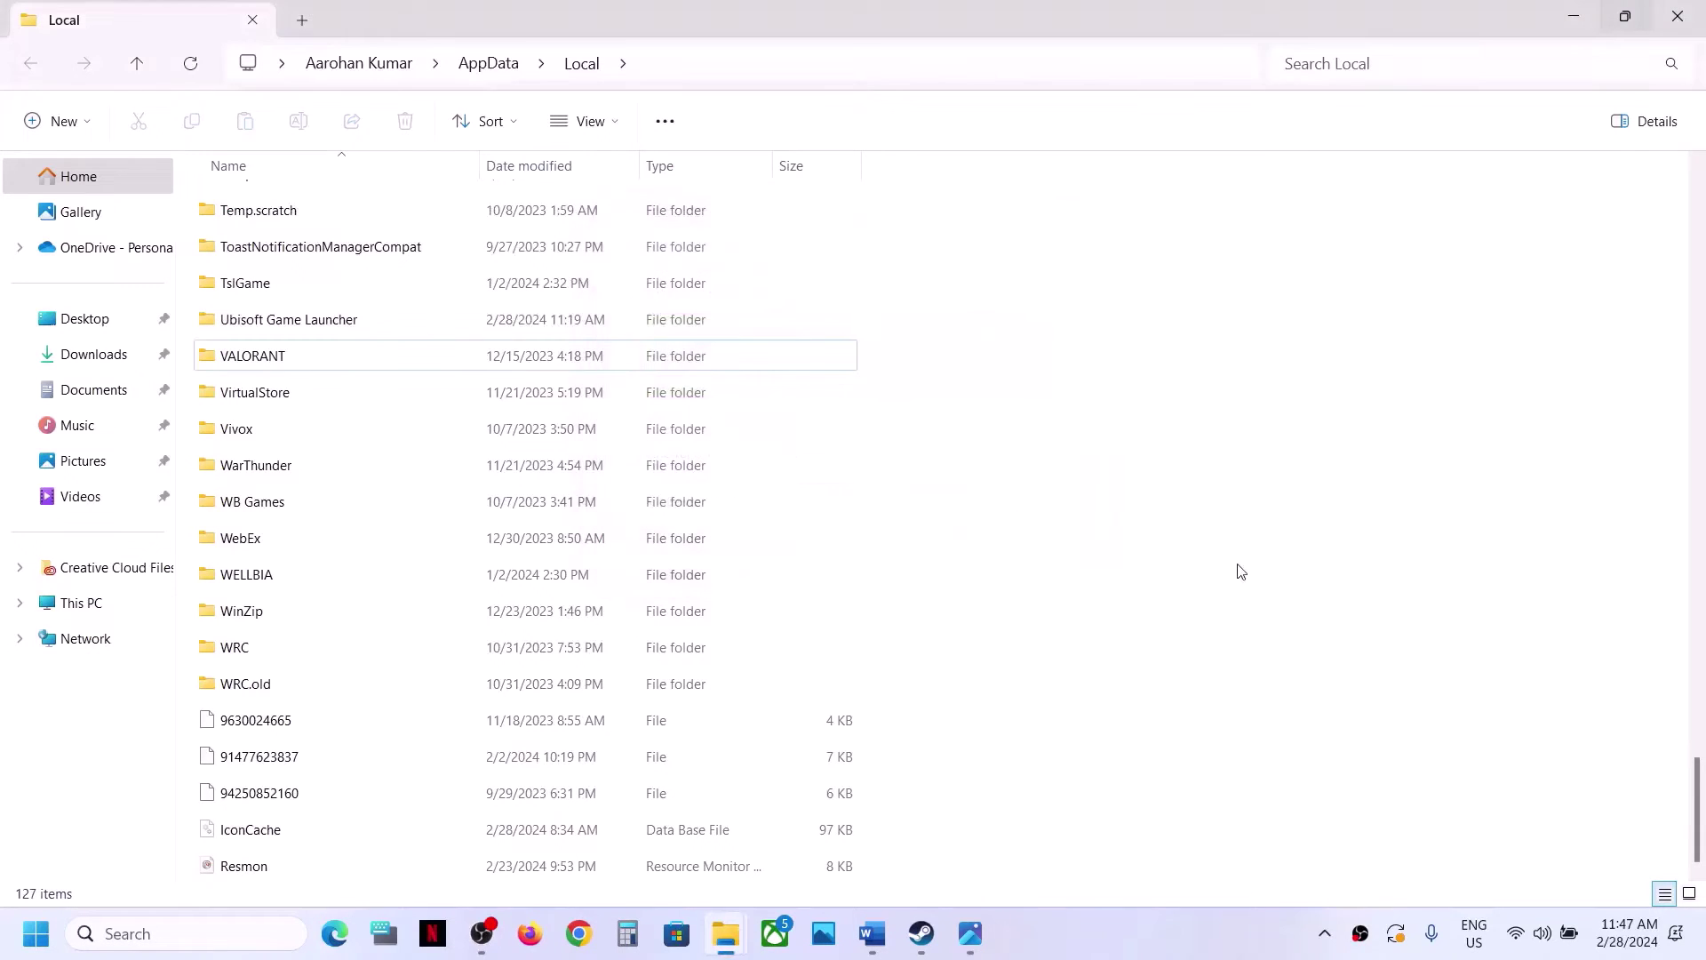
Step: Close both Explorer windows, show Word's Step 5 on full control for game exe files, then open This PC
left_click(1677, 16)
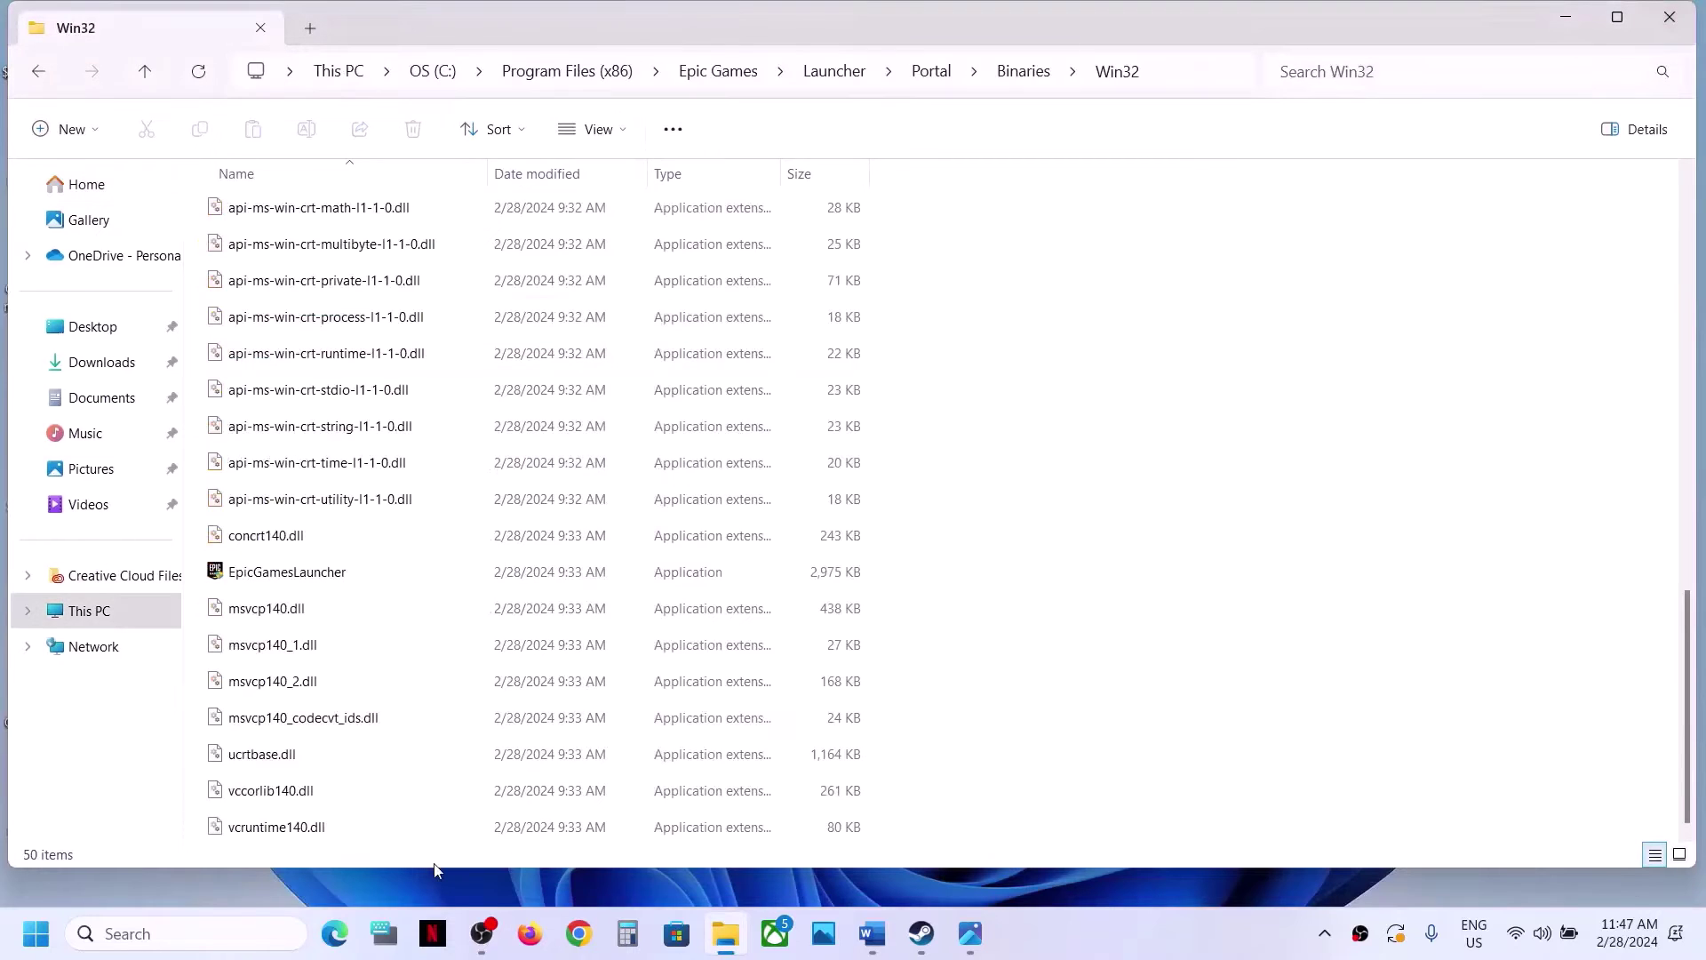
left_click(1675, 16)
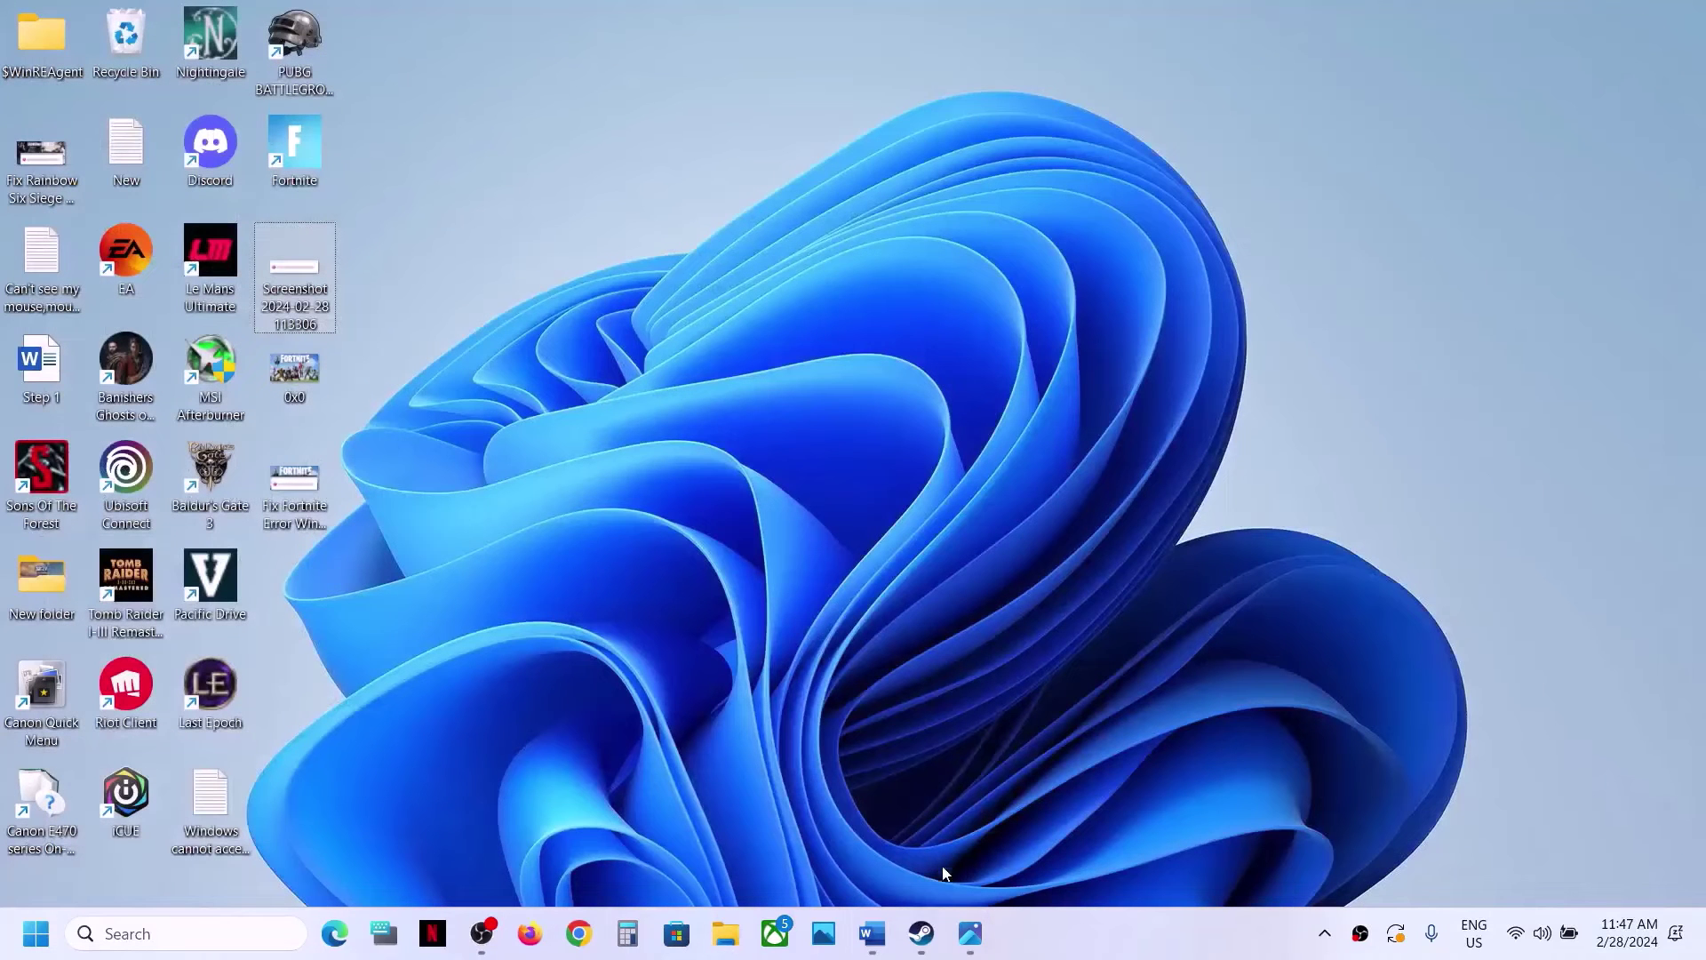
left_click(971, 933)
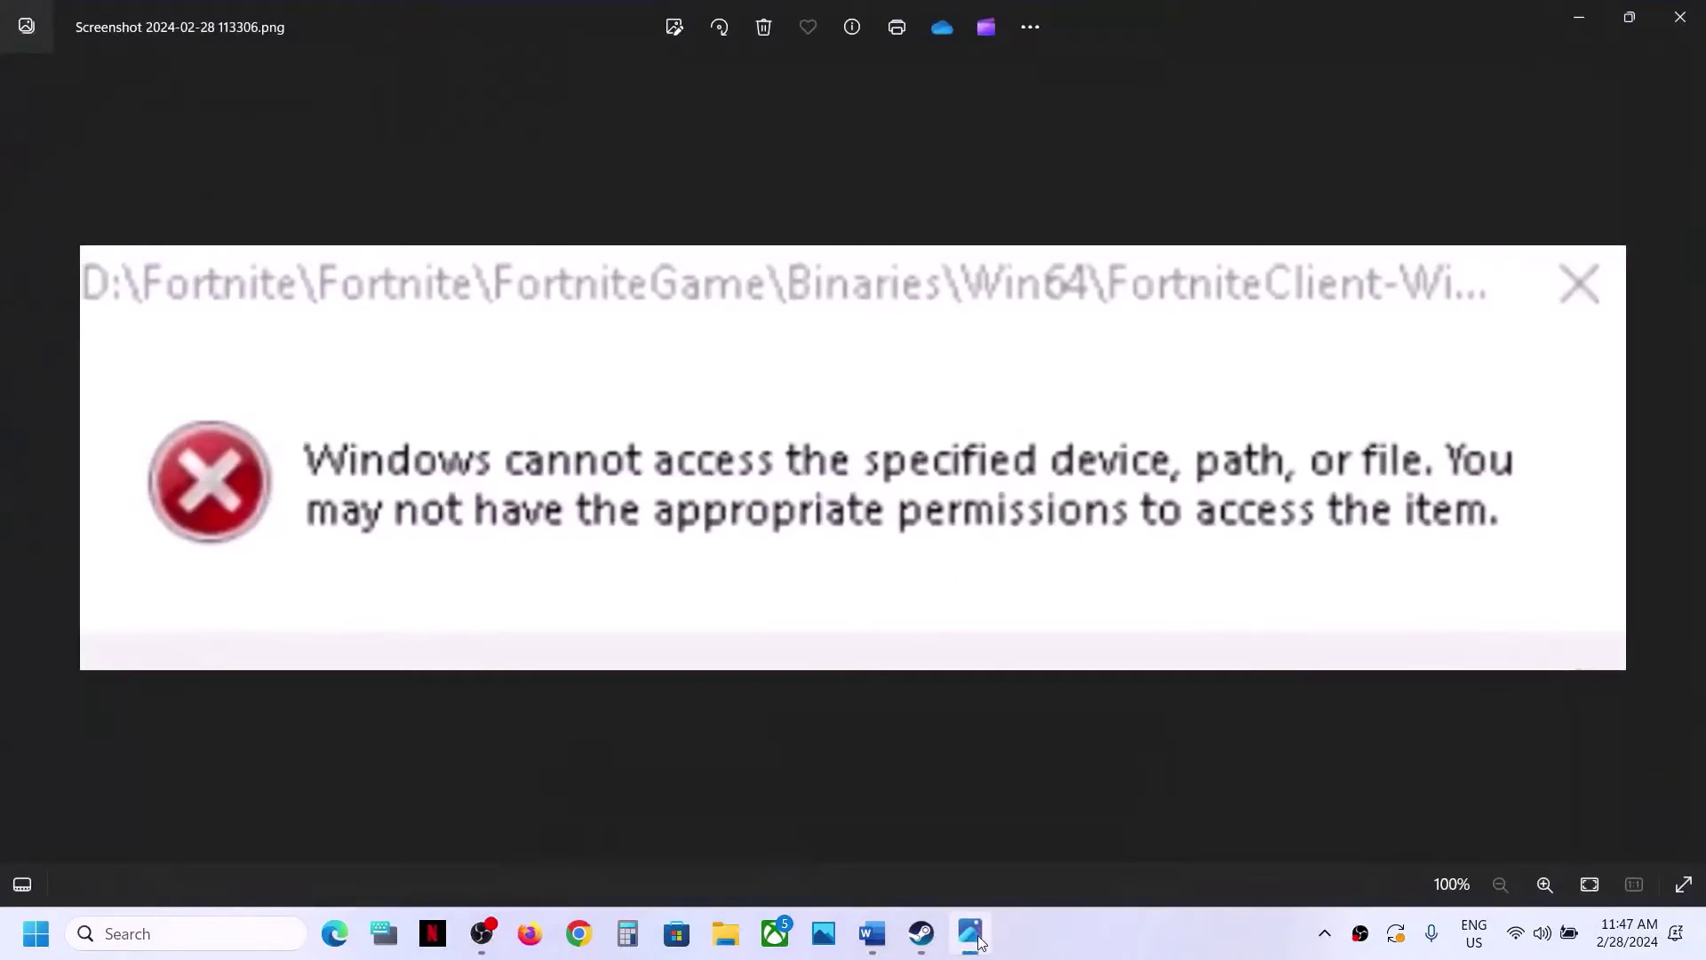
left_click(871, 935)
scroll(689, 667, "down", 3)
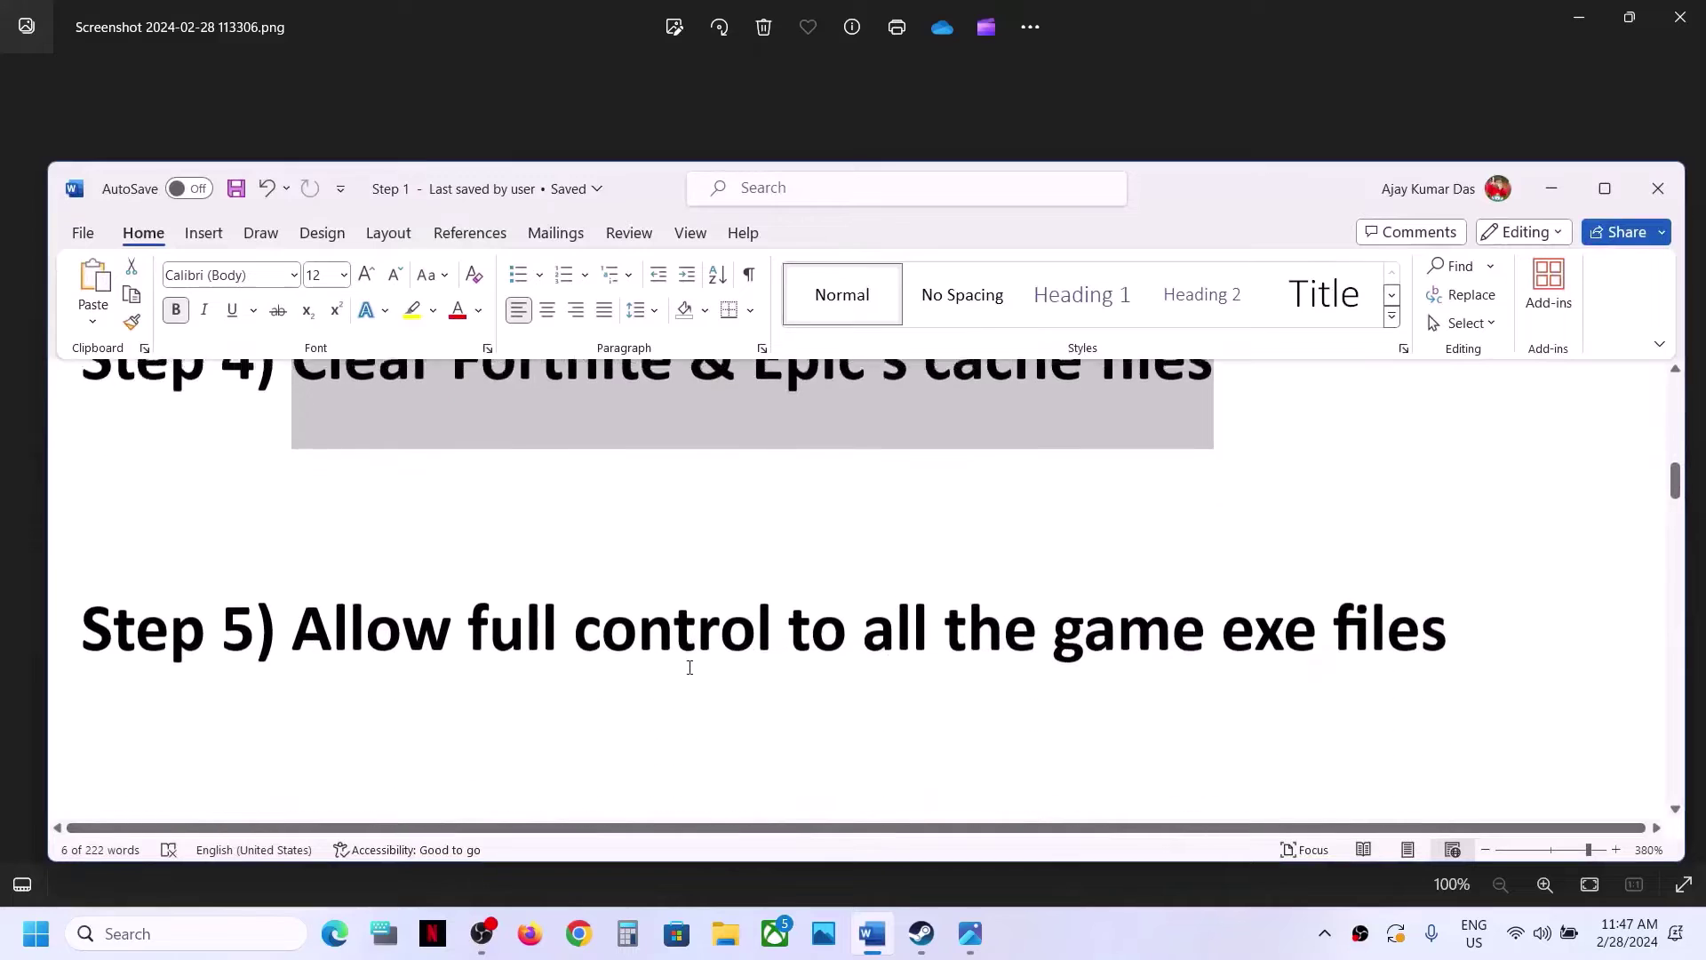
left_click_drag(352, 610, 1447, 612)
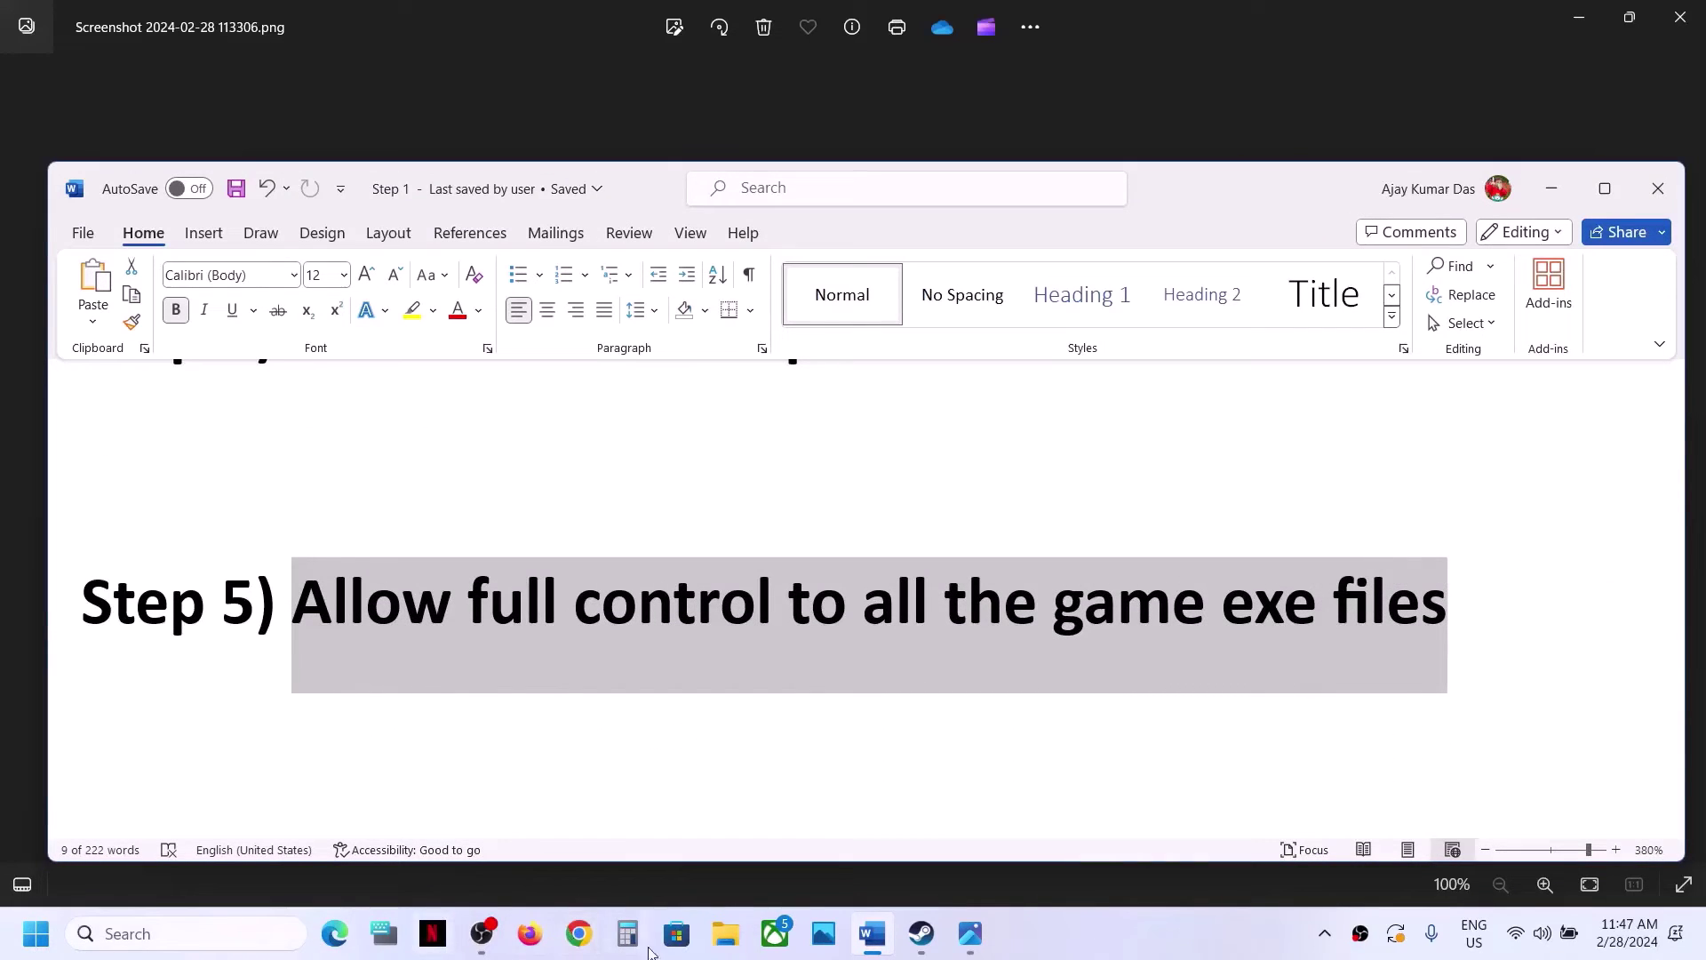
left_click(737, 953)
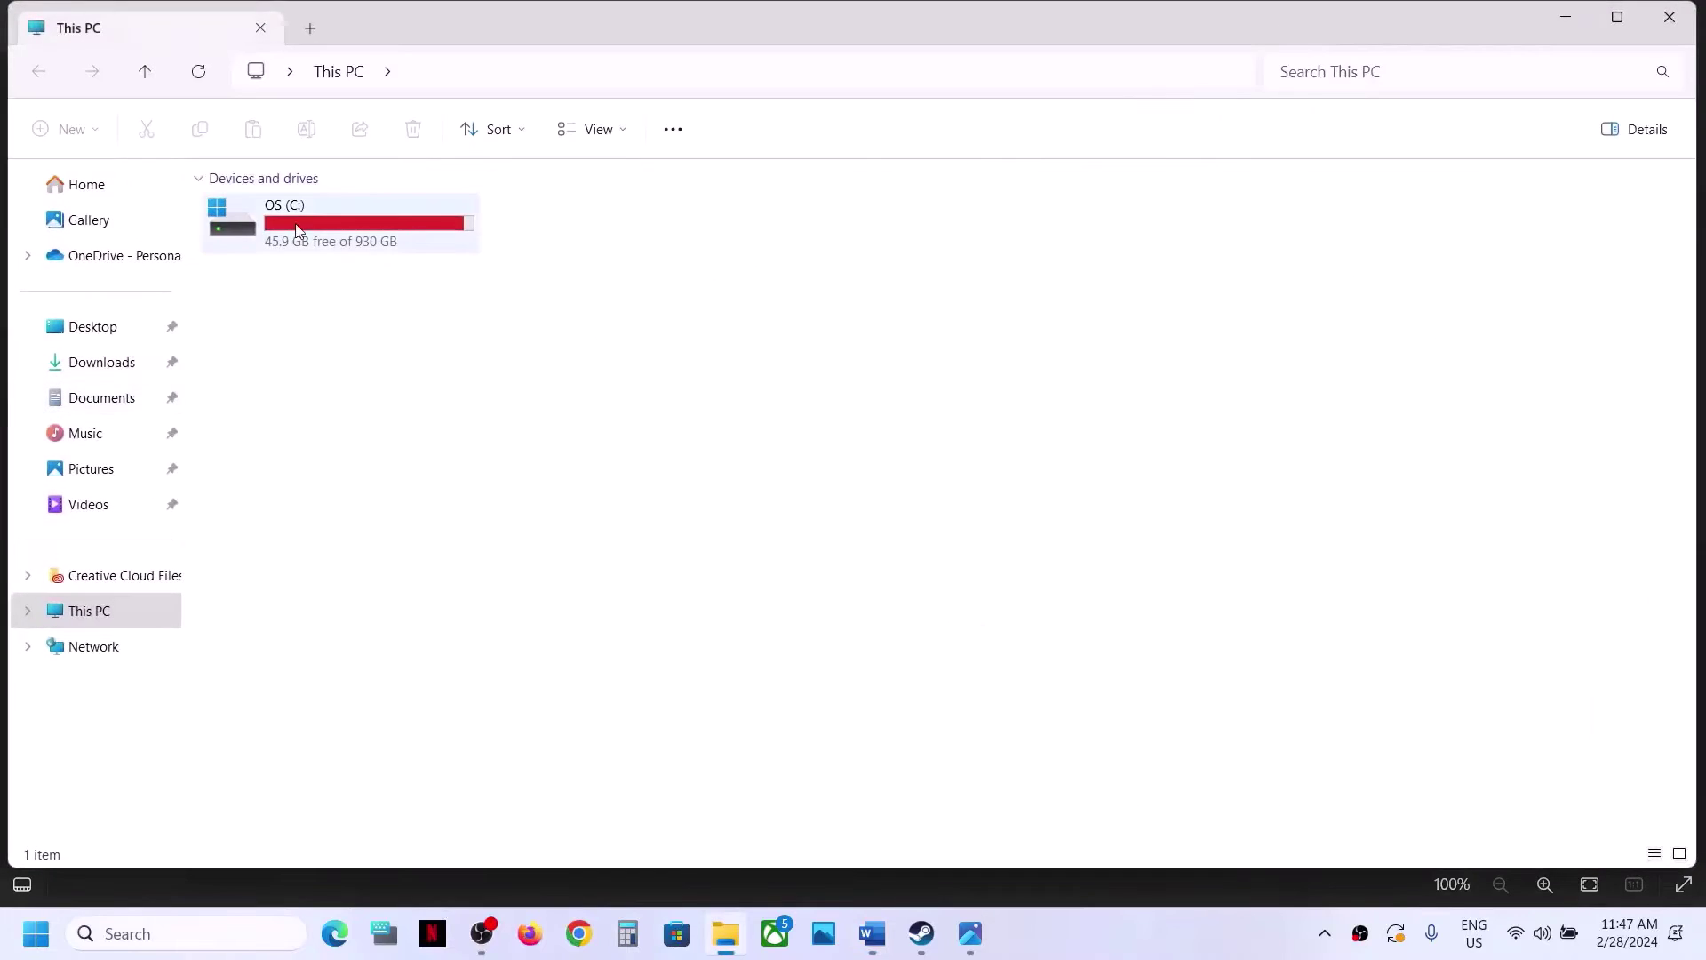
Step: Navigate to C:\Fortnite\FortniteGame\Binaries\Win64
double_click(297, 228)
double_click(258, 502)
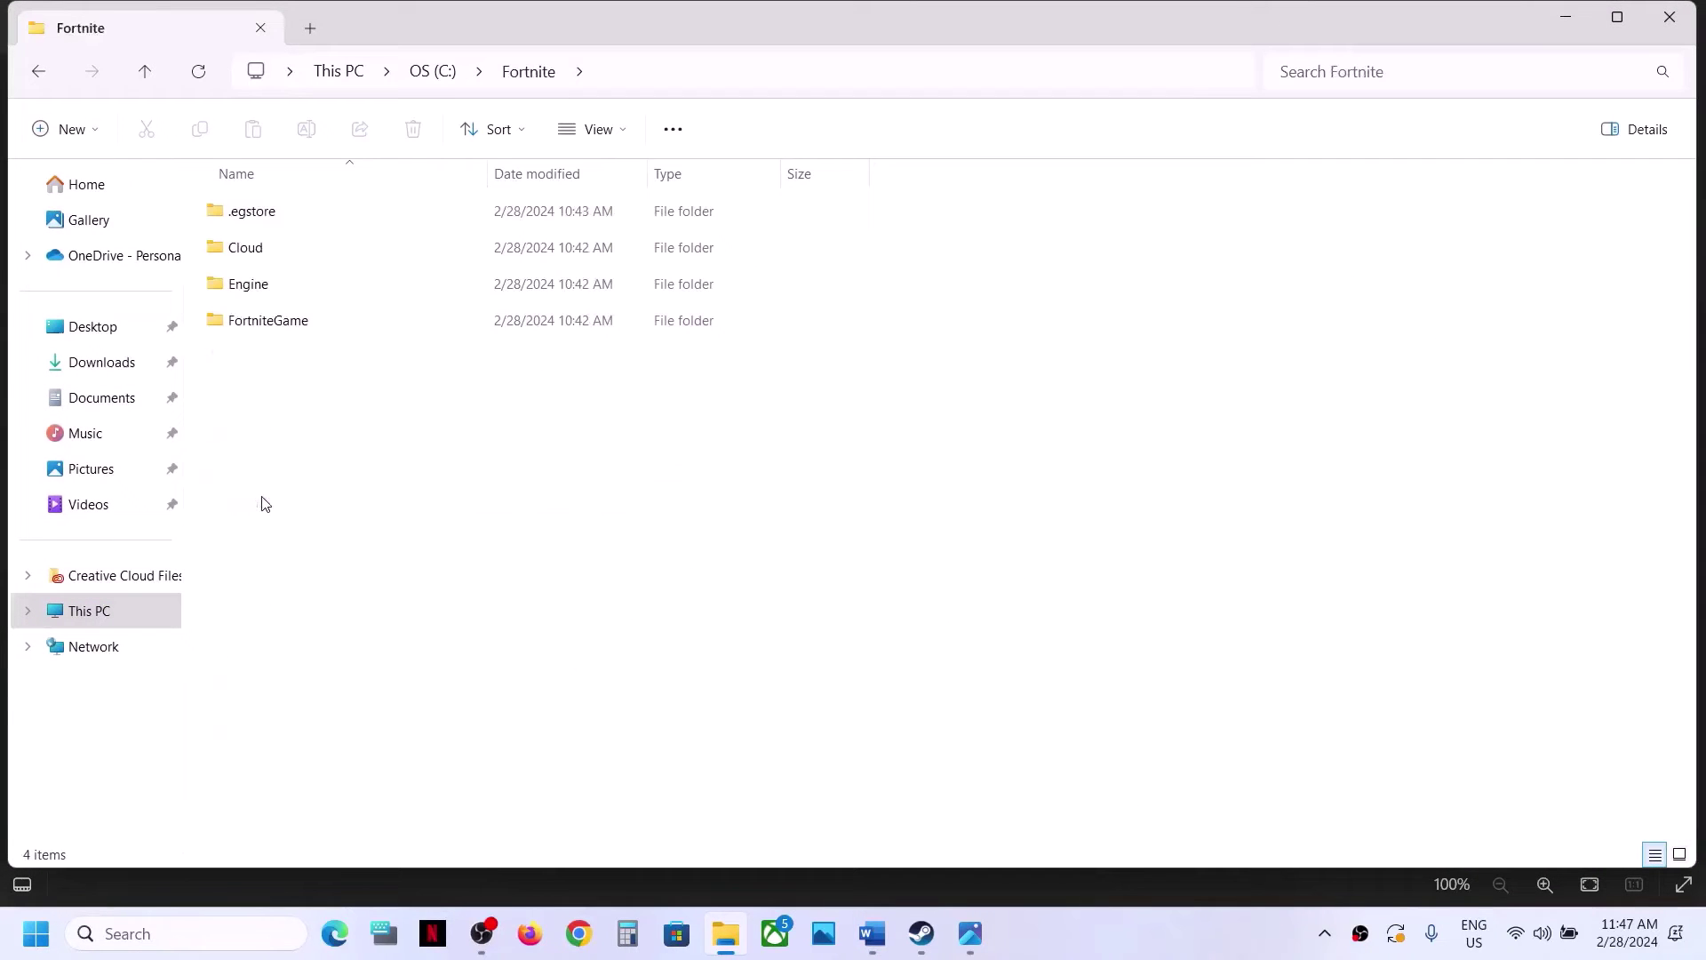
double_click(271, 321)
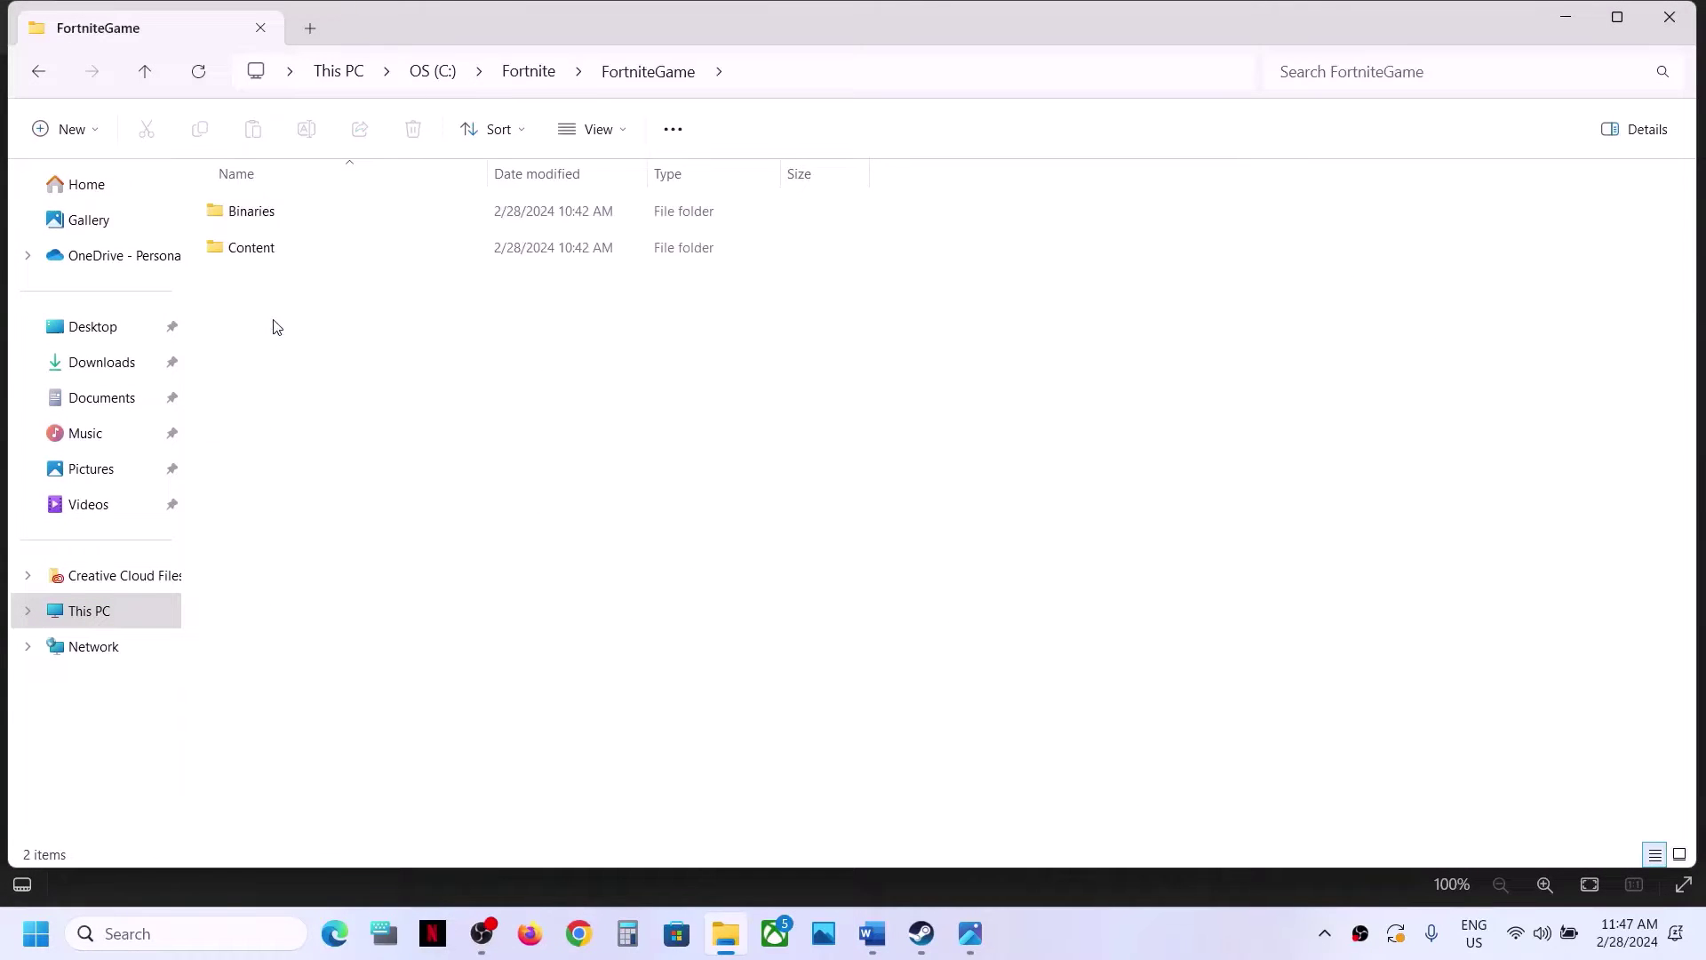
double_click(280, 226)
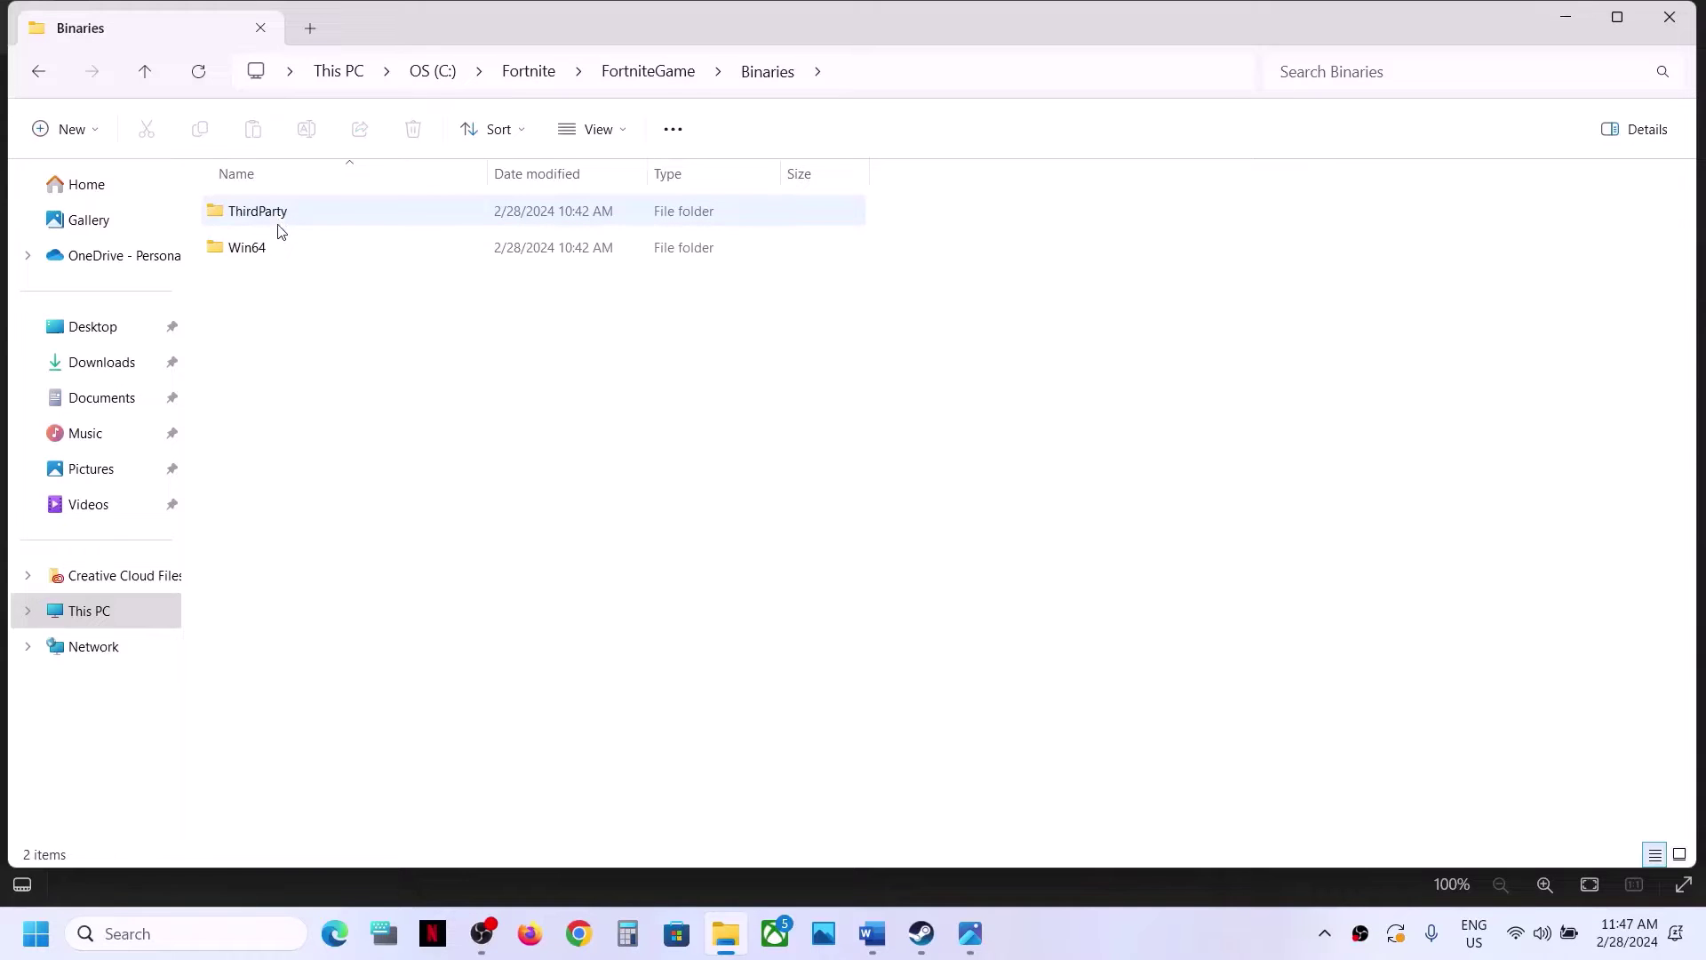
double_click(264, 242)
scroll(431, 593, "down", 15)
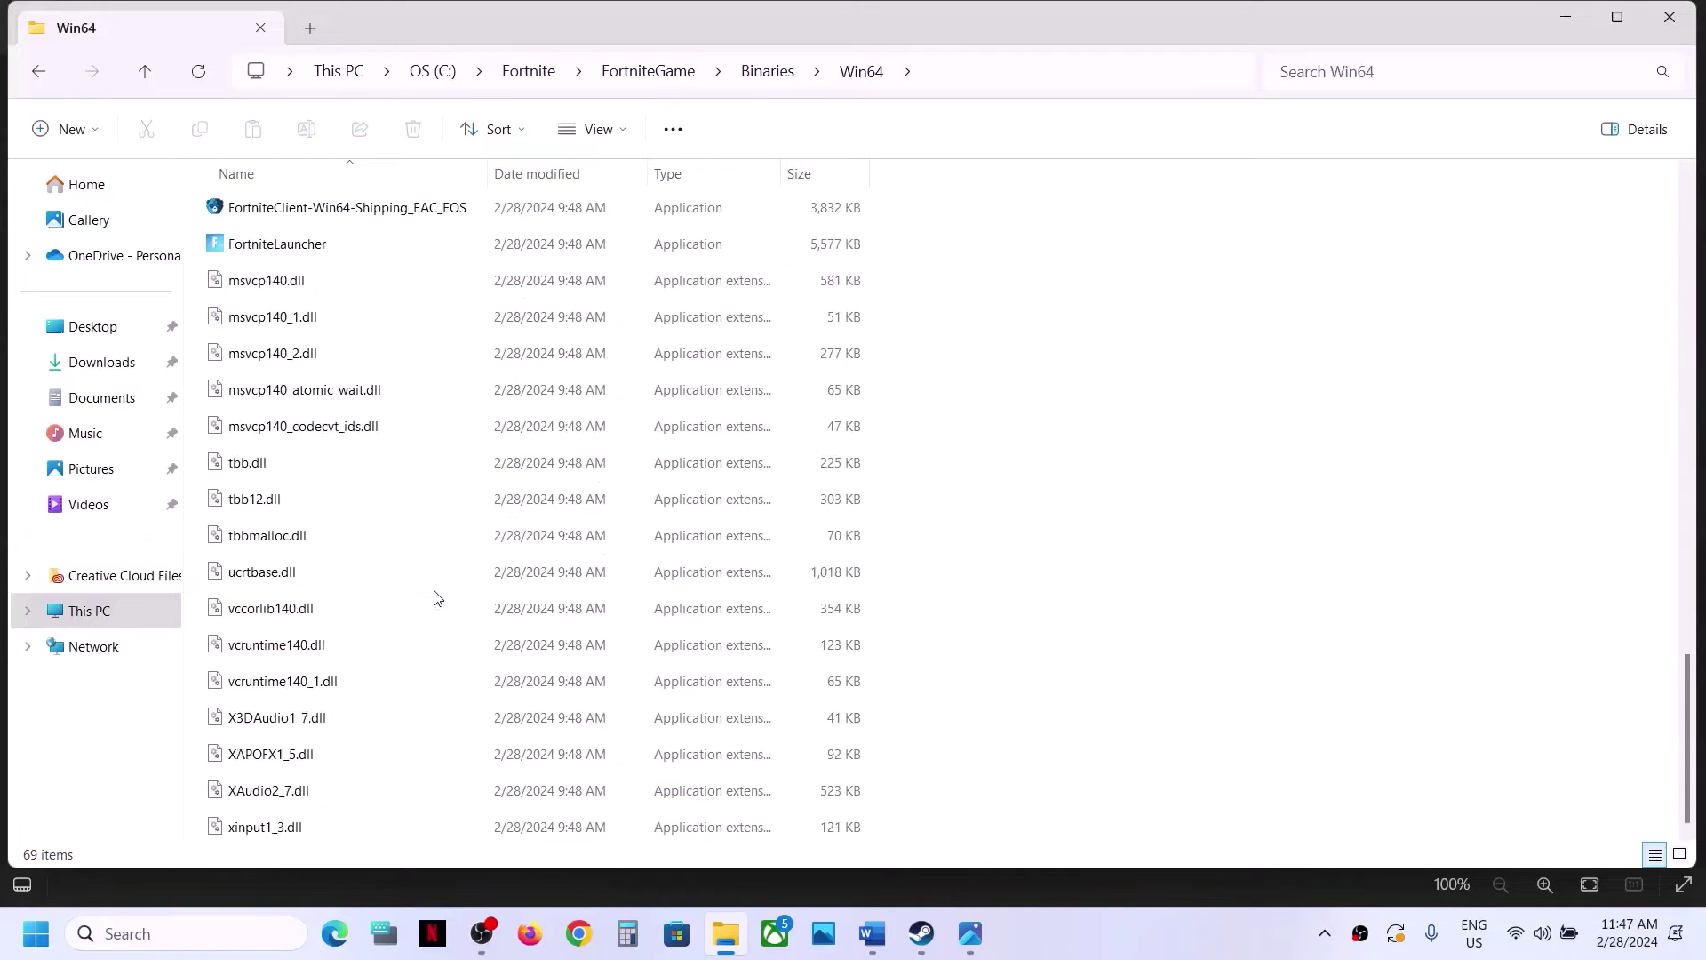
scroll(435, 597, "up", 3)
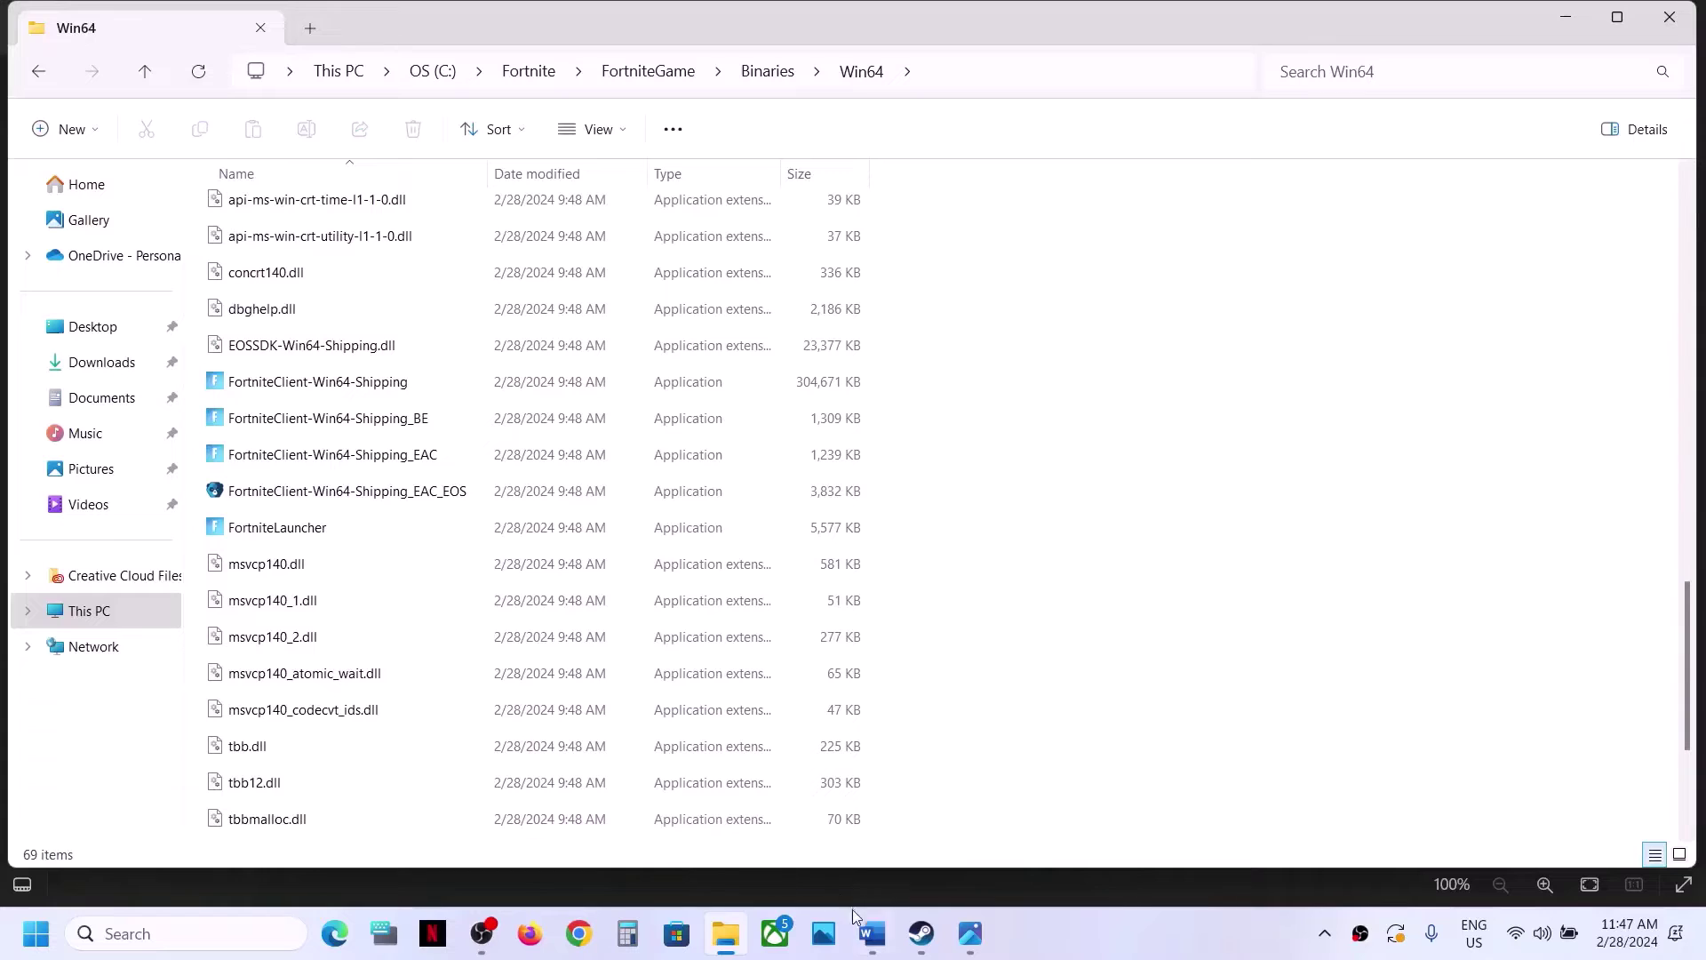
Step: Open the Properties window of the FortniteLauncher application
left_click(872, 933)
left_click(872, 933)
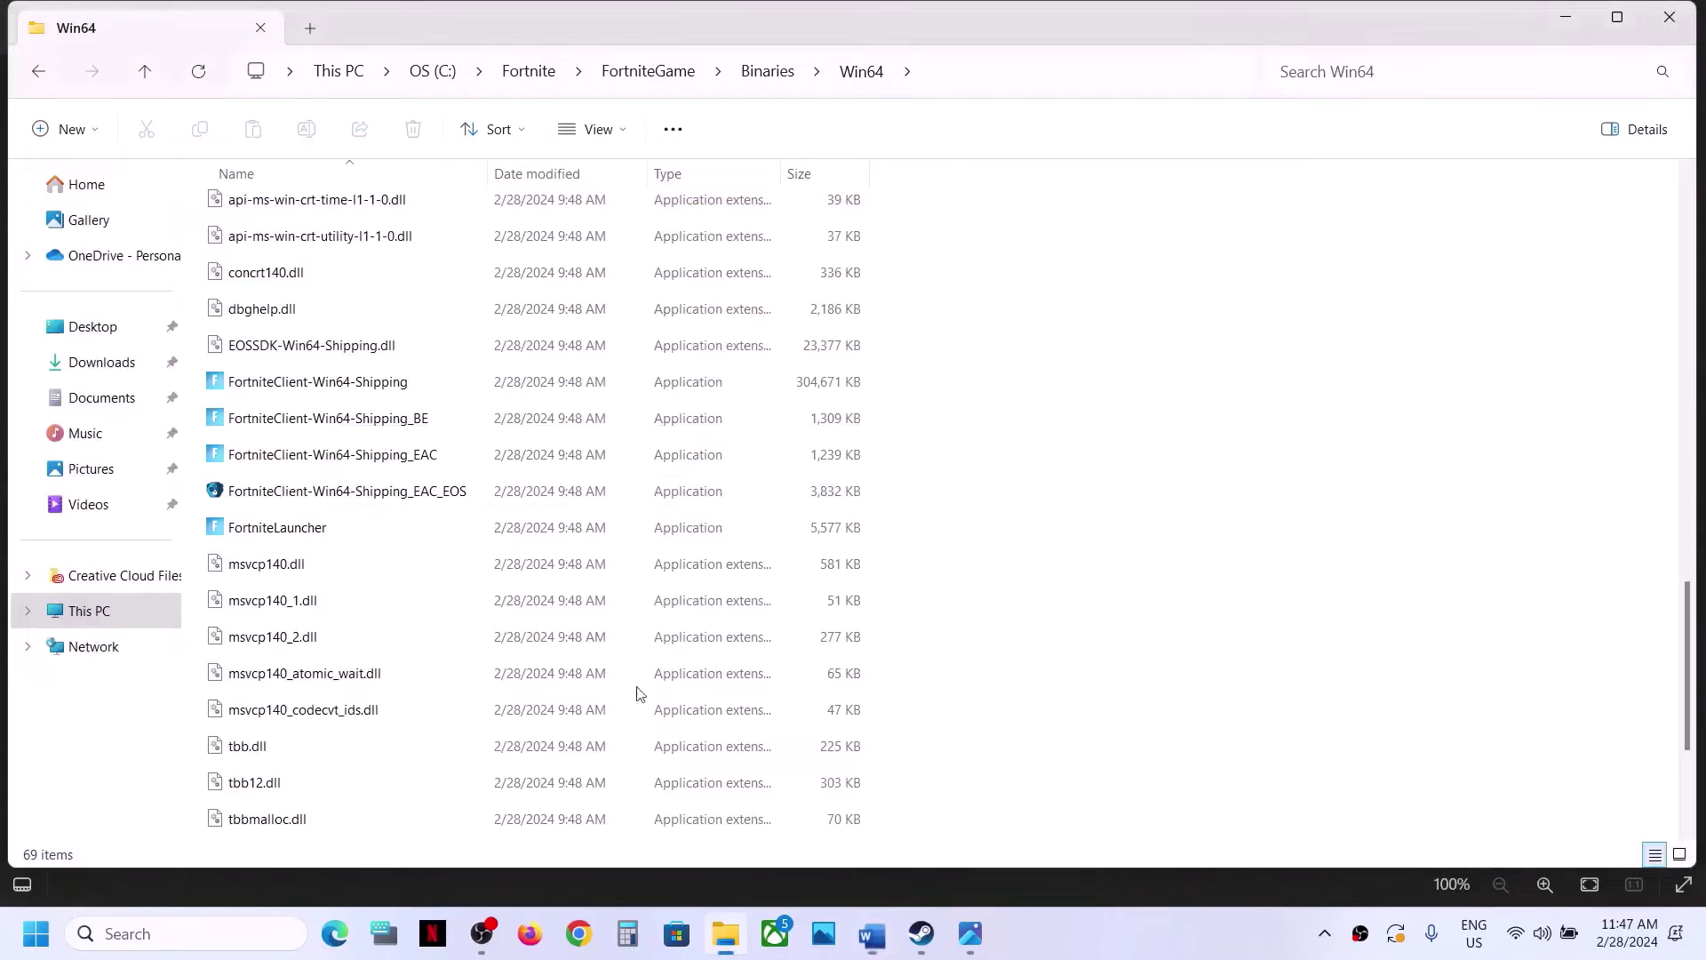
left_click(251, 525)
right_click(269, 530)
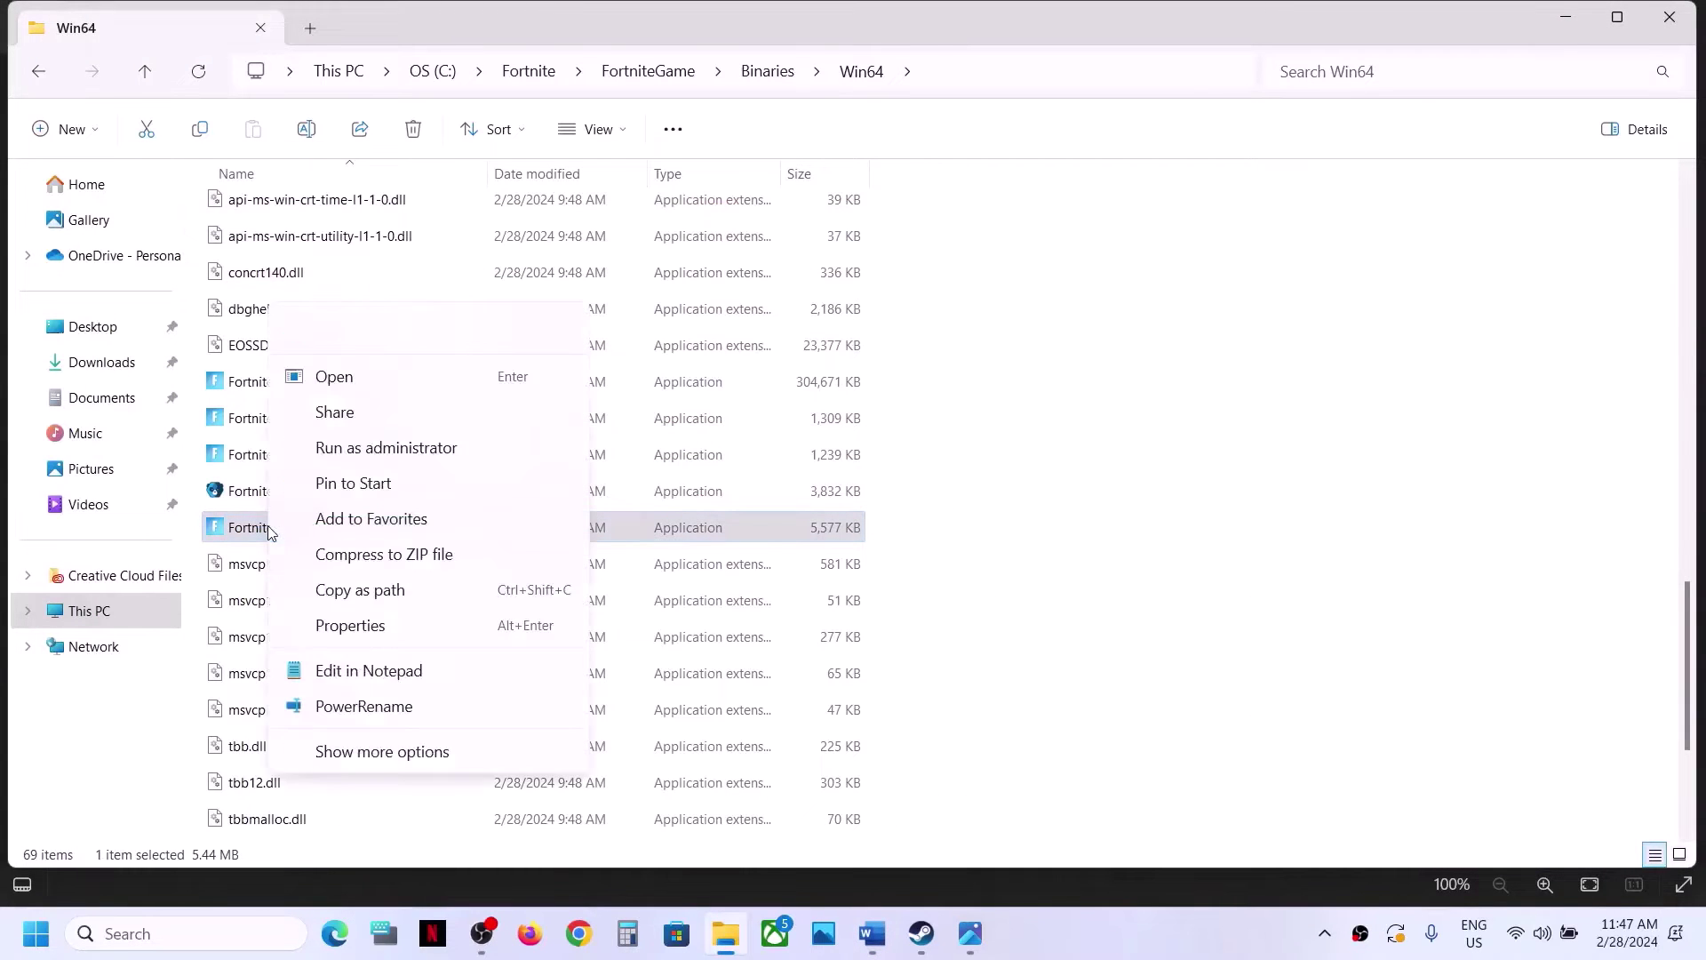
left_click(373, 621)
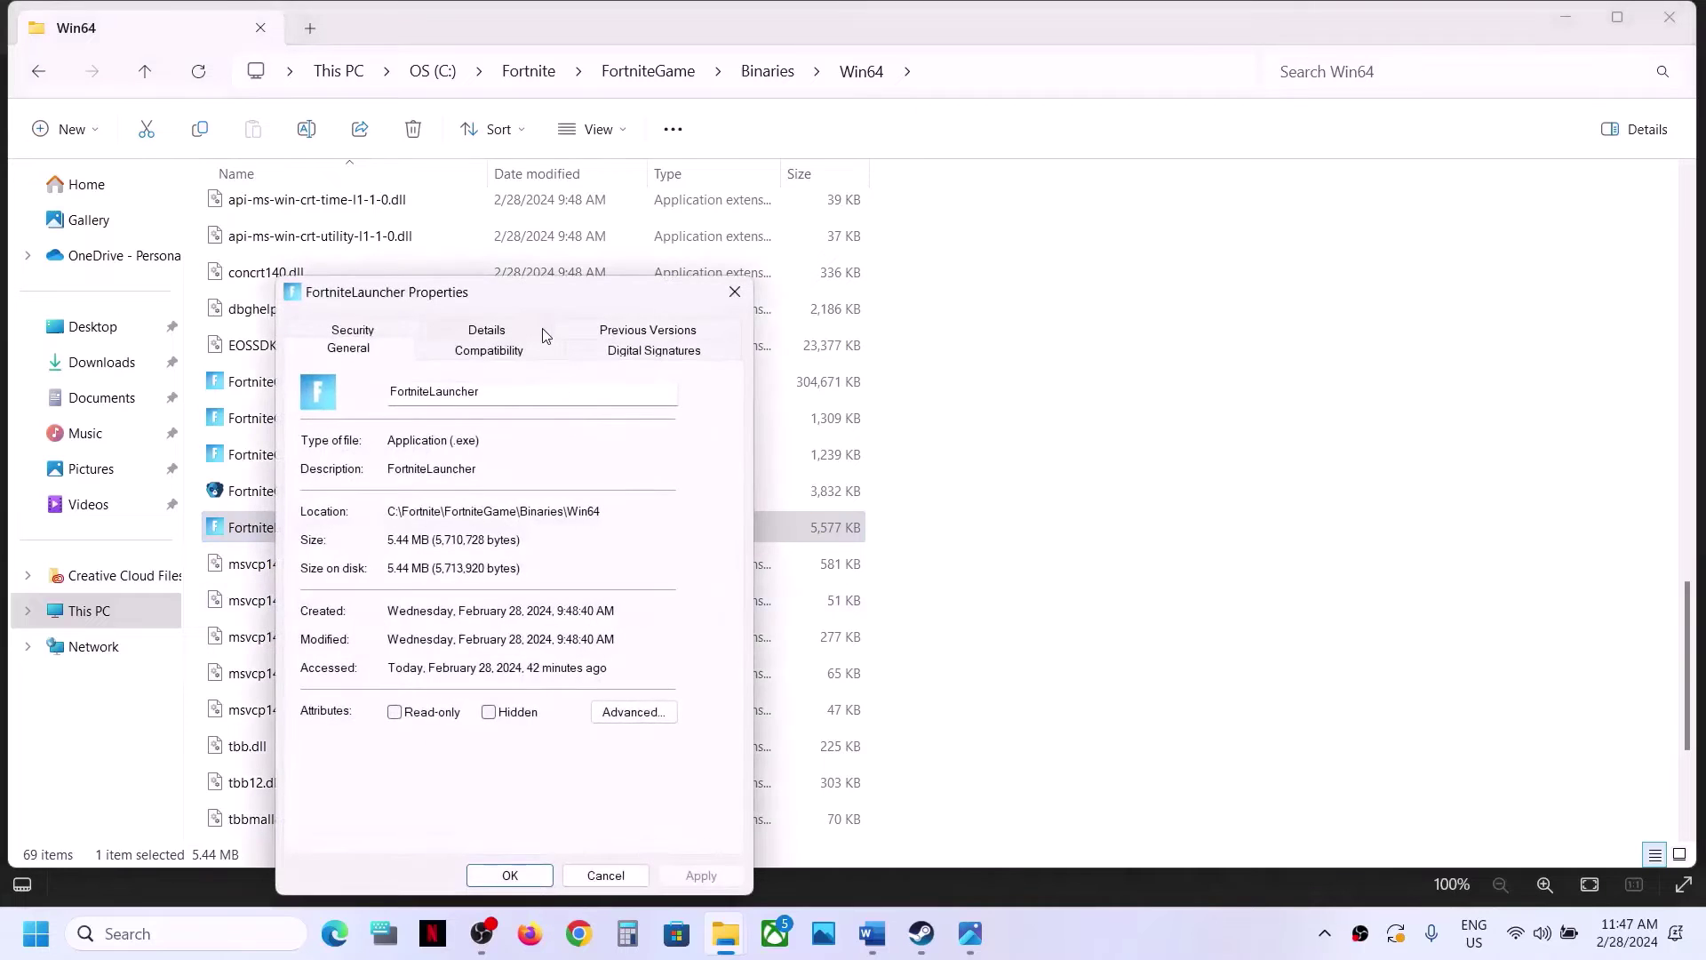